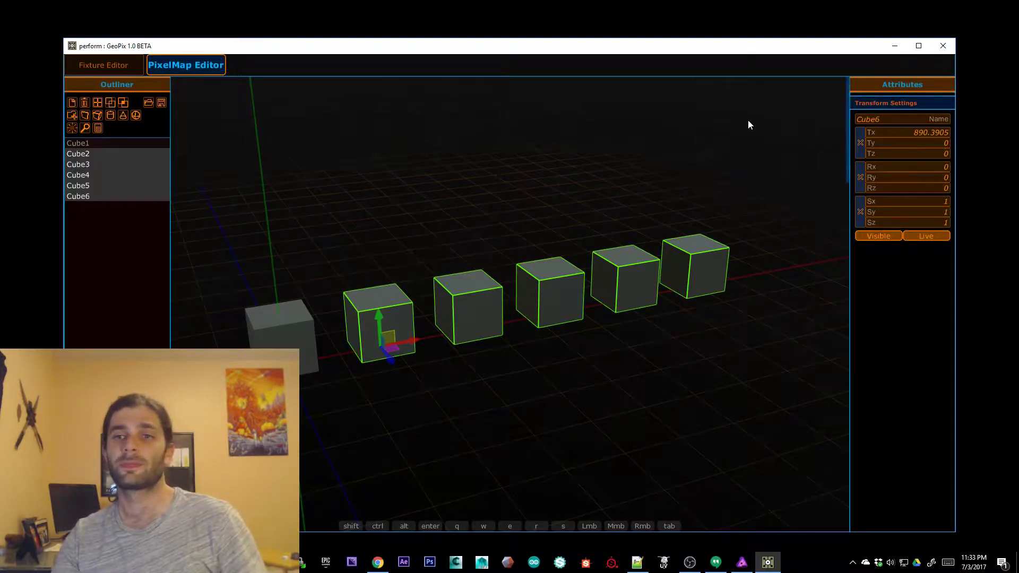
Delete all six cubes from the scene
drag(641, 57, 641, 51)
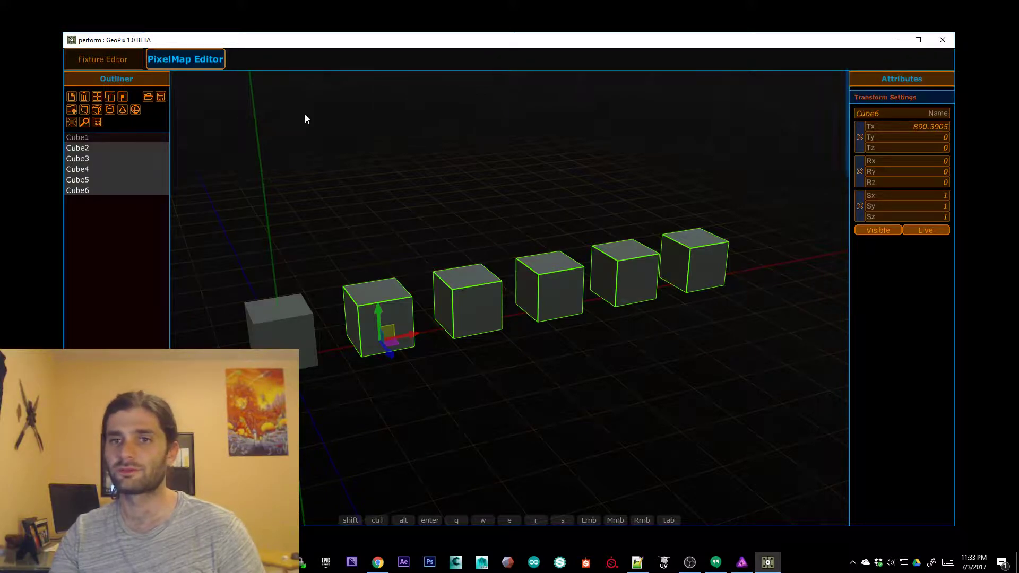
drag(446, 43, 440, 39)
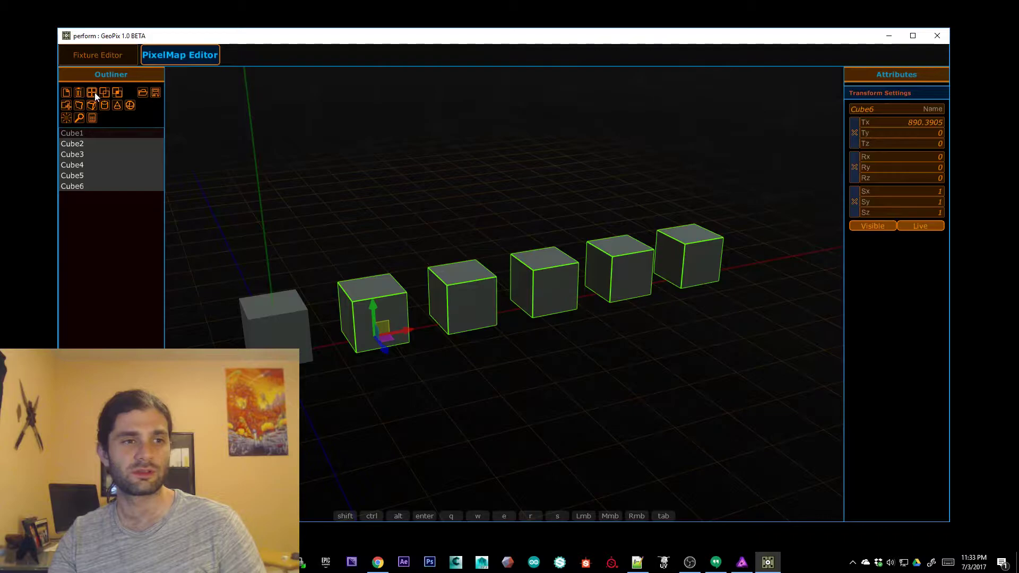
click(79, 93)
click(82, 133)
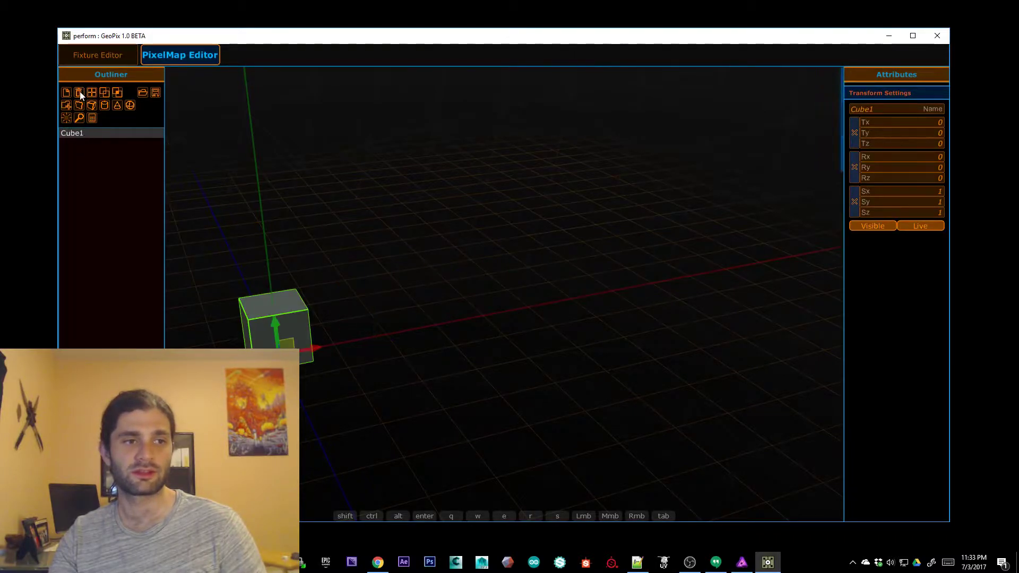
click(79, 93)
Create a new cube at the origin
alt+drag(335, 278, 520, 265)
click(91, 105)
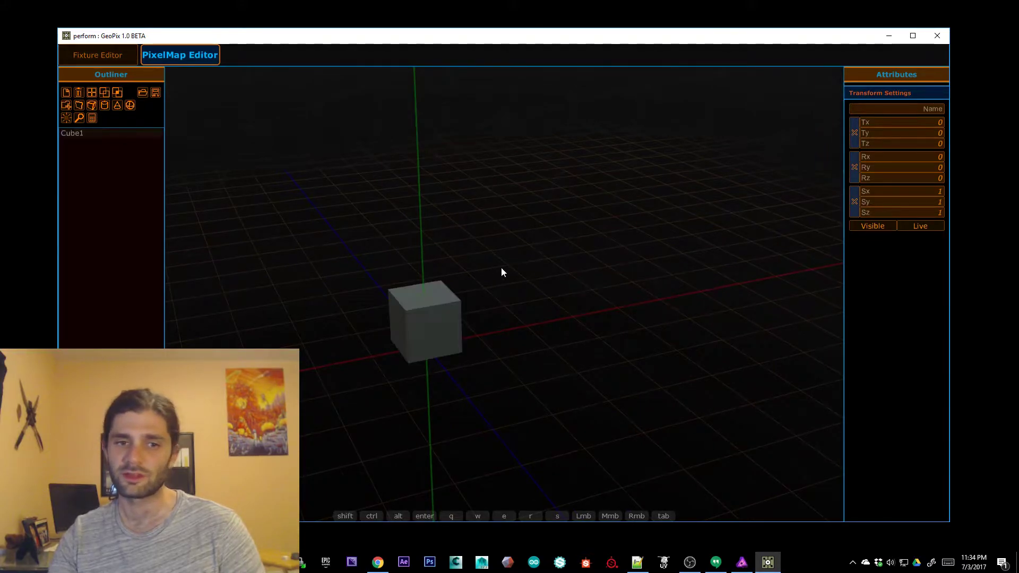
alt+drag(569, 169, 455, 207)
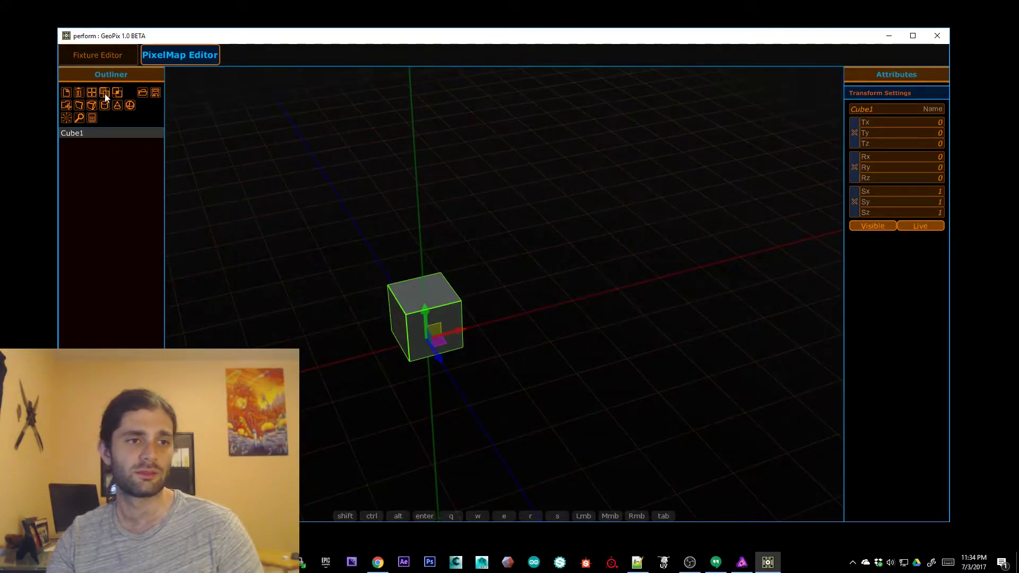
key(w)
click(443, 344)
drag(450, 341, 582, 339)
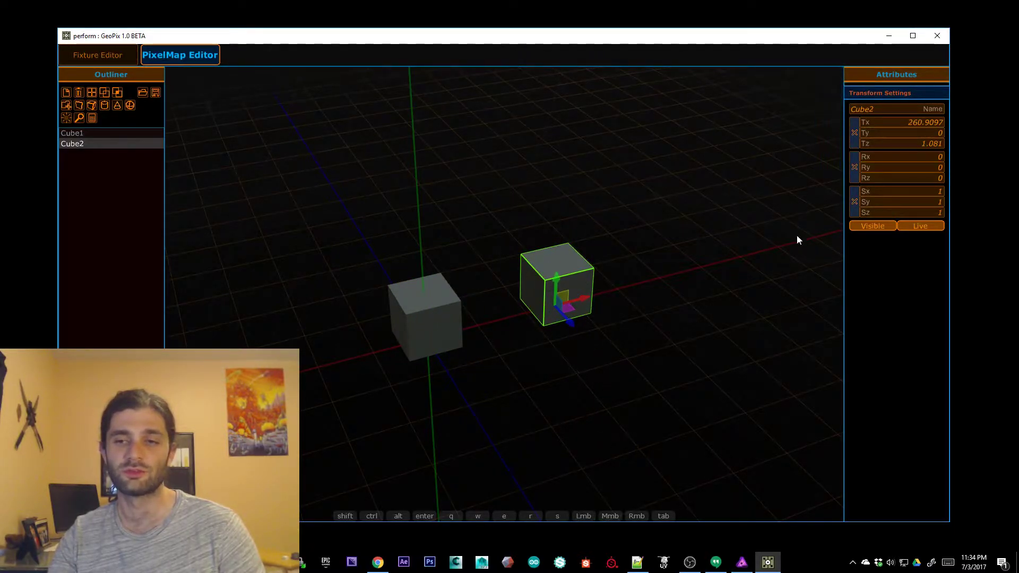
click(79, 92)
Duplicate the cube at the origin and move the copy about 175.6 along the X axis
click(426, 297)
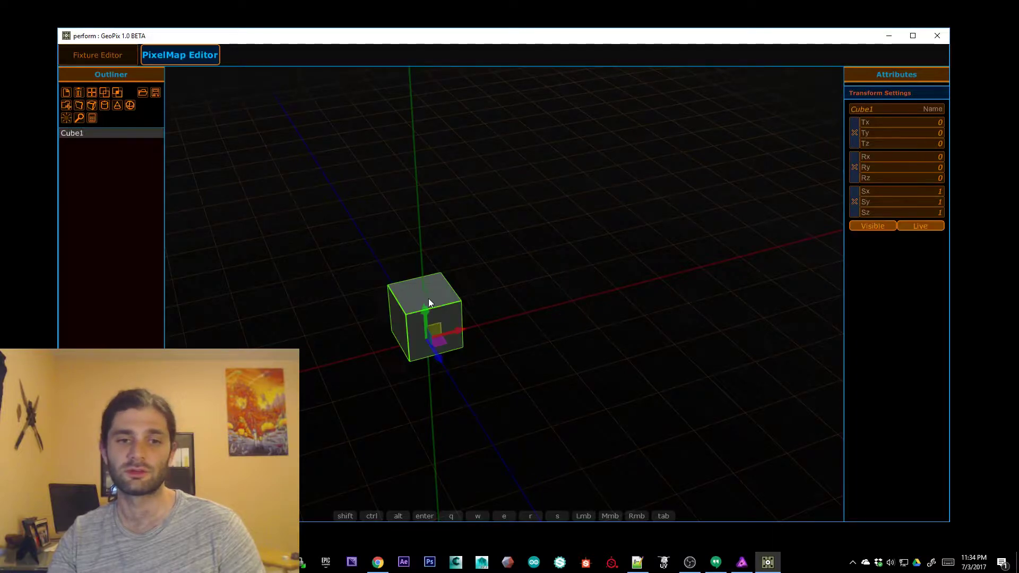
click(105, 92)
drag(461, 327, 555, 311)
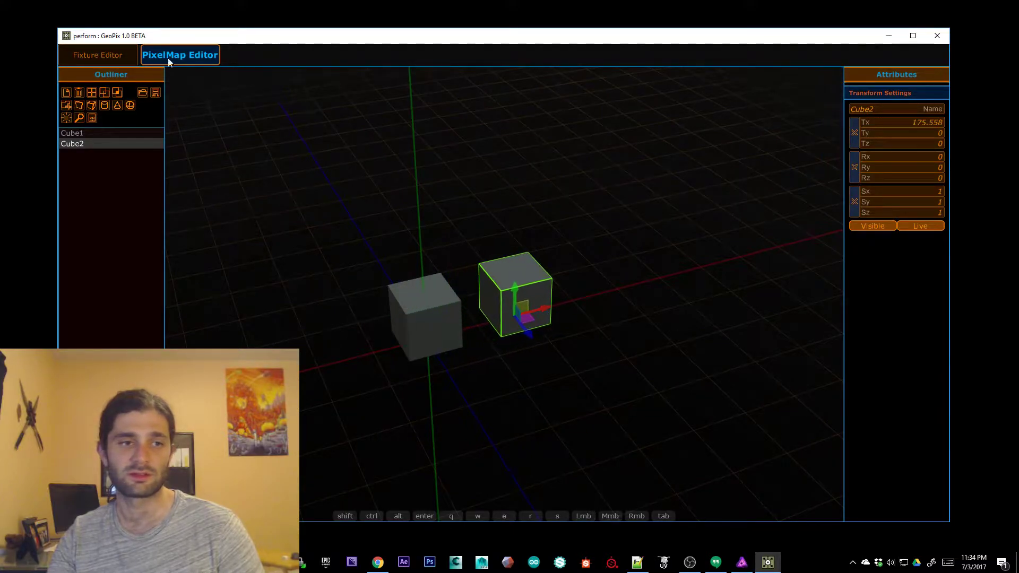
Repeat the offset duplication five times to extend the row of evenly spaced cubes along the X axis
click(117, 93)
click(117, 93)
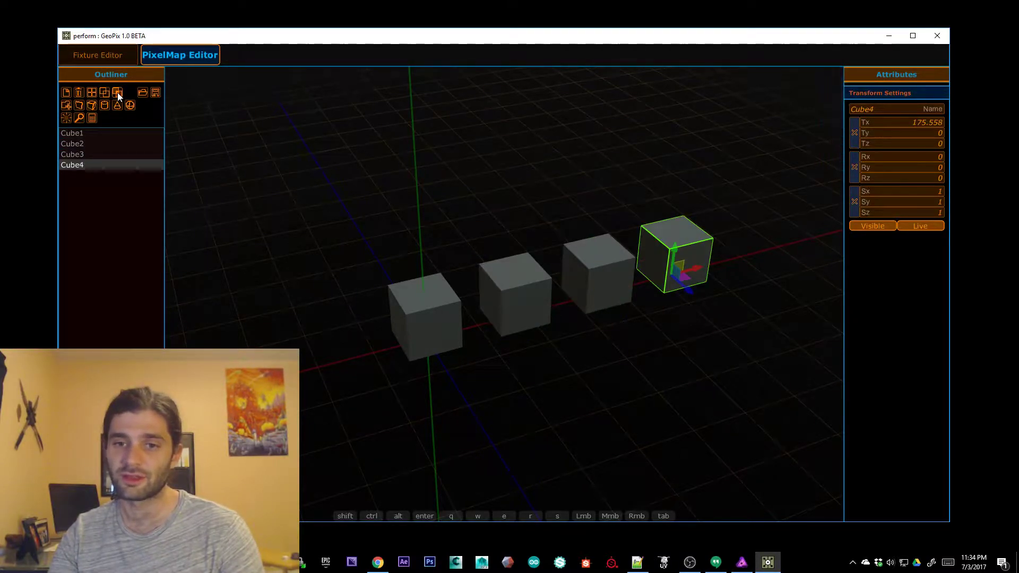
click(117, 92)
click(117, 92)
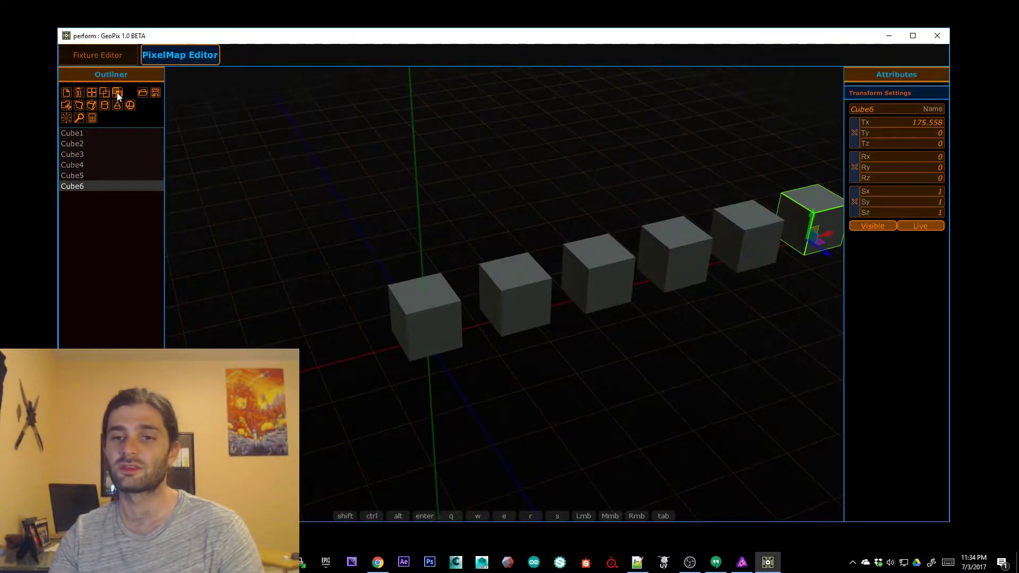
click(117, 92)
Select the six duplicated cubes, Cube2 through Cube7, leaving out the cube at the origin
scroll(365, 141, down, 2)
alt+right_drag(365, 142, 533, 177)
alt+drag(533, 176, 360, 230)
click(382, 308)
key(q)
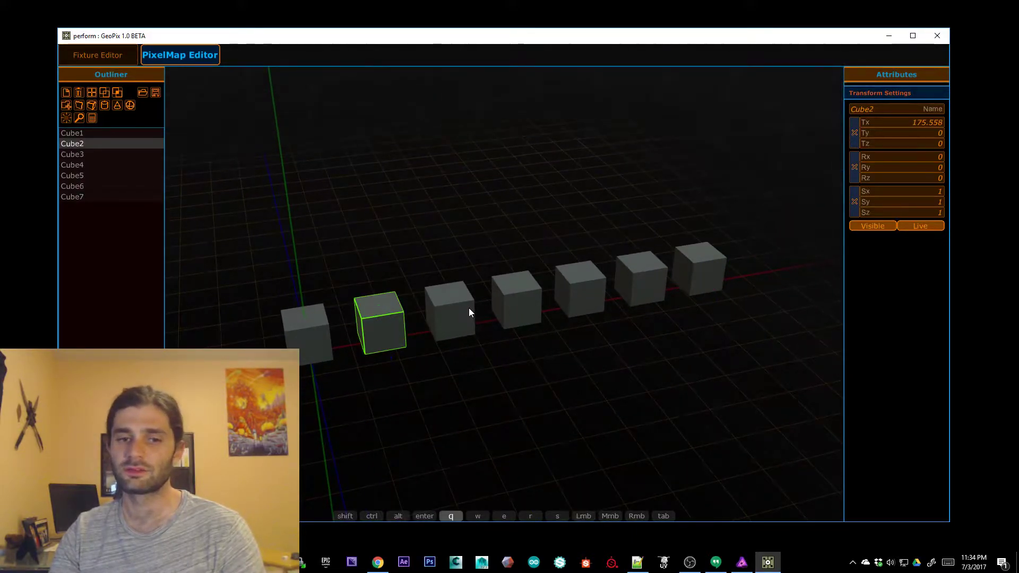
shift+click(467, 309)
shift+click(512, 305)
shift+click(581, 293)
shift+click(641, 282)
shift+click(698, 270)
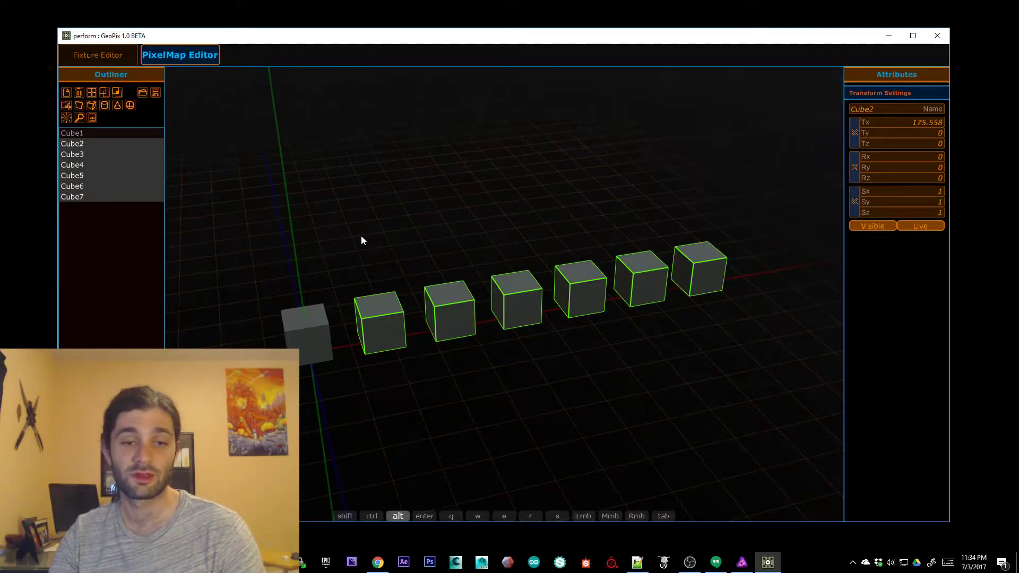
Scale all seven cubes into long slabs of about 0.21 in X, 0.83 in Y and 5.98 in Z, raised about 477 in Y
alt+drag(359, 237, 485, 303)
drag(743, 279, 725, 279)
shift+click(339, 326)
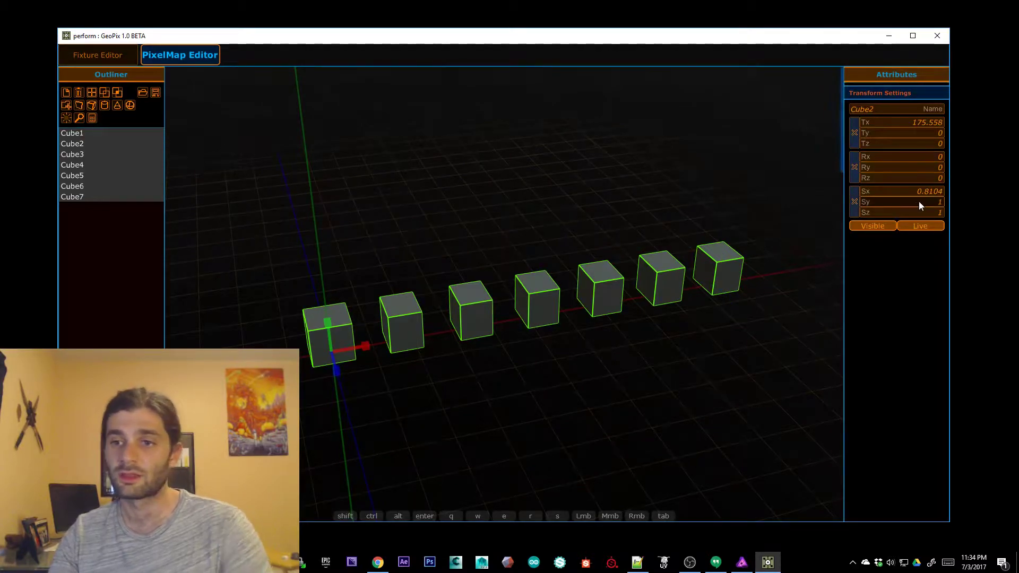
drag(365, 346, 397, 459)
drag(327, 323, 599, 406)
drag(355, 316, 346, 129)
alt+drag(416, 243, 351, 169)
alt+drag(329, 228, 272, 183)
key(r)
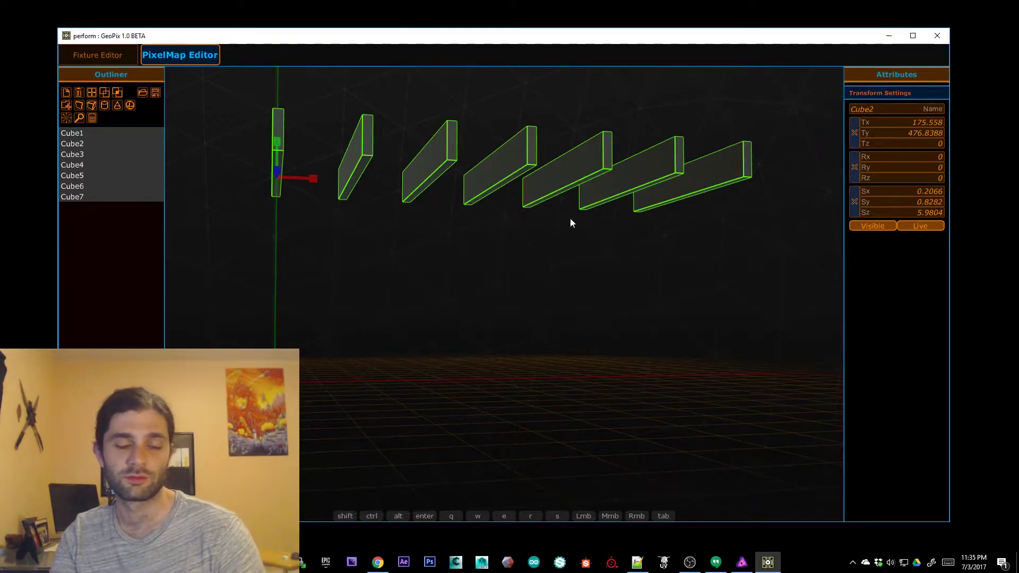
alt+drag(391, 268, 371, 284)
alt+drag(405, 245, 583, 259)
alt+drag(343, 286, 394, 331)
alt+right_drag(394, 331, 553, 305)
alt+drag(552, 304, 498, 345)
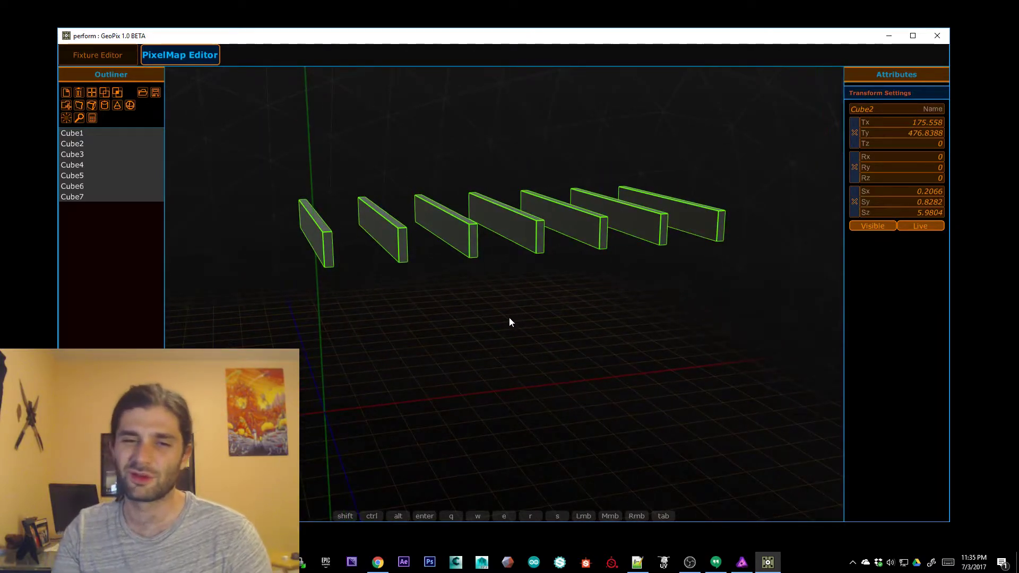
alt+right_drag(508, 348, 500, 319)
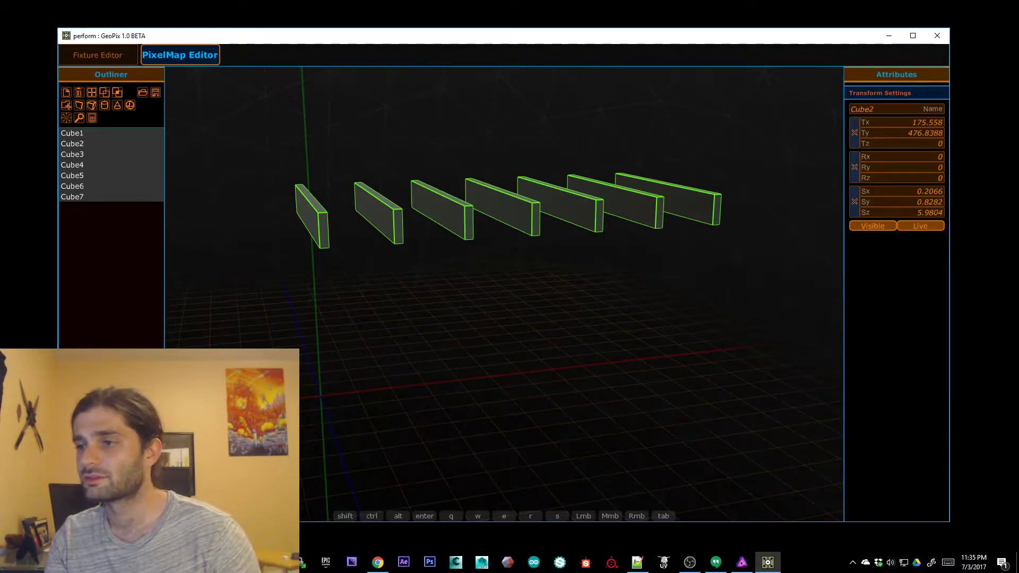
key(alt)
alt+drag(628, 411, 464, 368)
key(ctrl)
alt+right_drag(464, 369, 539, 339)
alt+drag(539, 339, 525, 381)
alt+right_drag(526, 381, 471, 361)
alt+middle_drag(471, 361, 512, 516)
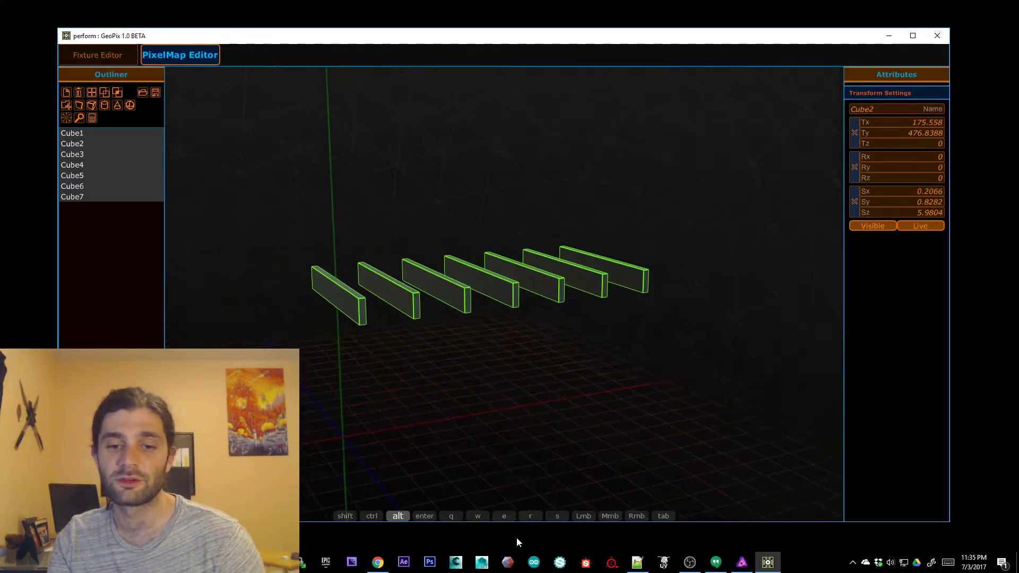
alt+right_drag(443, 391, 466, 451)
alt+drag(466, 451, 529, 436)
alt+right_drag(530, 436, 527, 437)
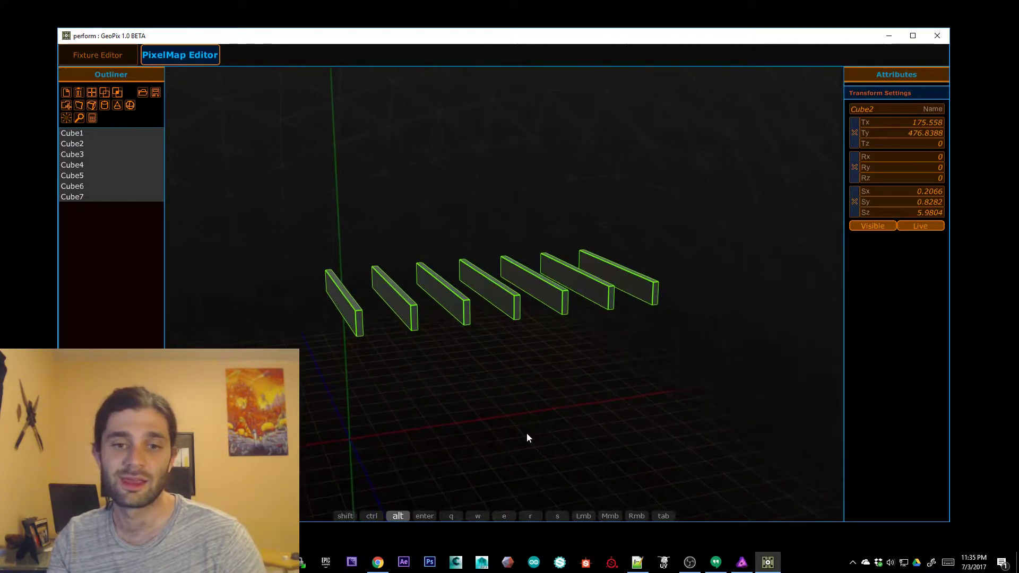
alt+drag(515, 400, 488, 380)
alt+right_drag(488, 380, 542, 398)
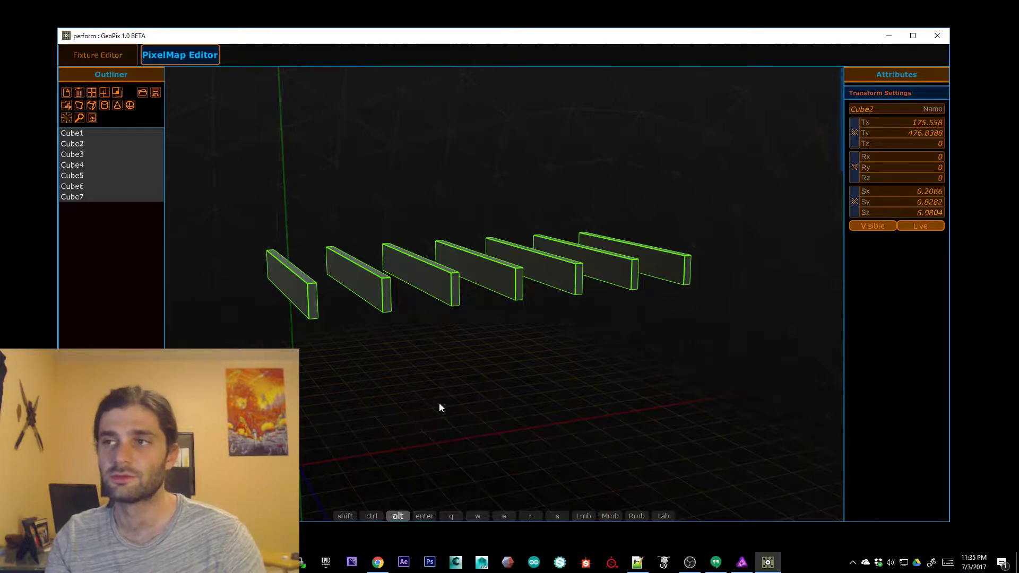
alt+right_drag(463, 371, 478, 325)
alt+middle_drag(521, 286, 518, 311)
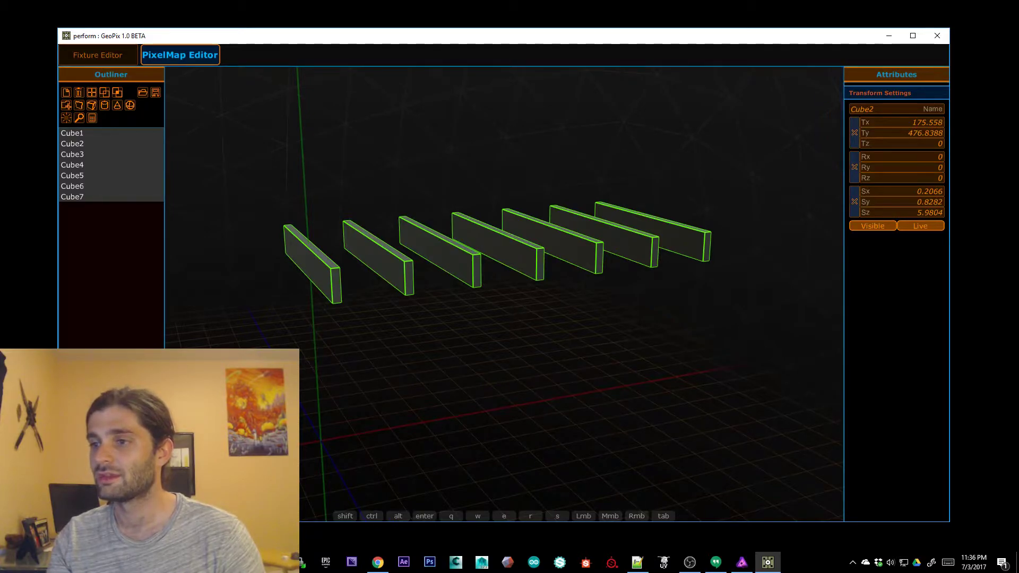
key(alt+Tab)
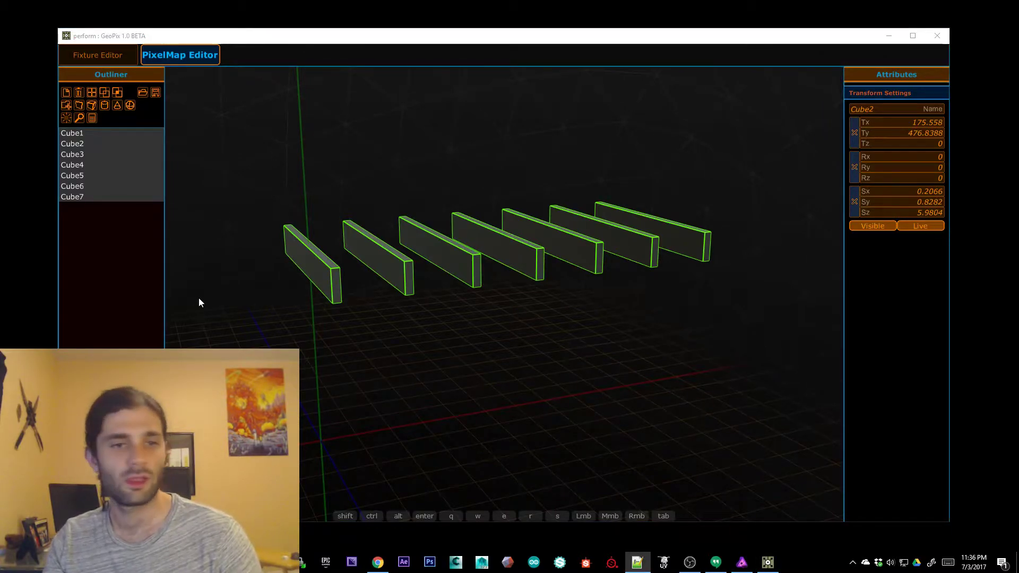
Delete Cube2 through Cube7, keeping only Cube1
click(85, 145)
shift+click(78, 155)
shift+click(80, 165)
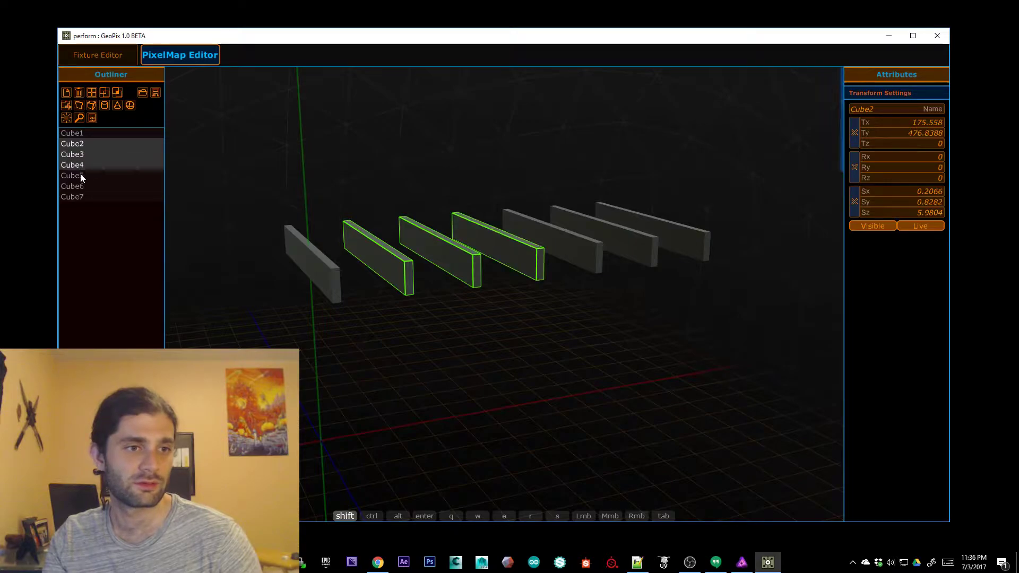
shift+click(80, 175)
shift+click(81, 186)
shift+click(81, 197)
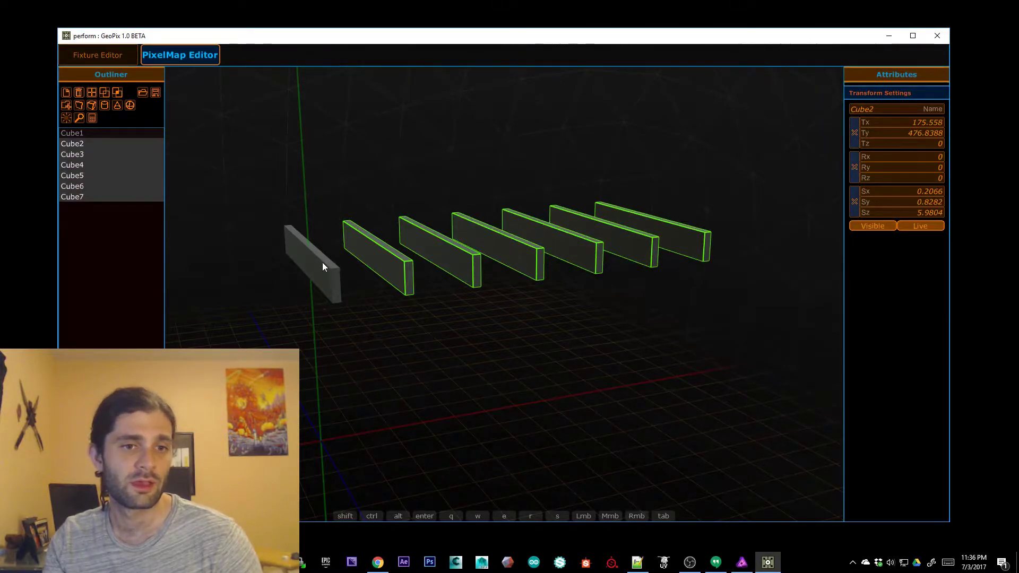
key(Delete)
Reset Cube1's translation to 0 and its scale to 1 on all axes, and deselect it
click(855, 133)
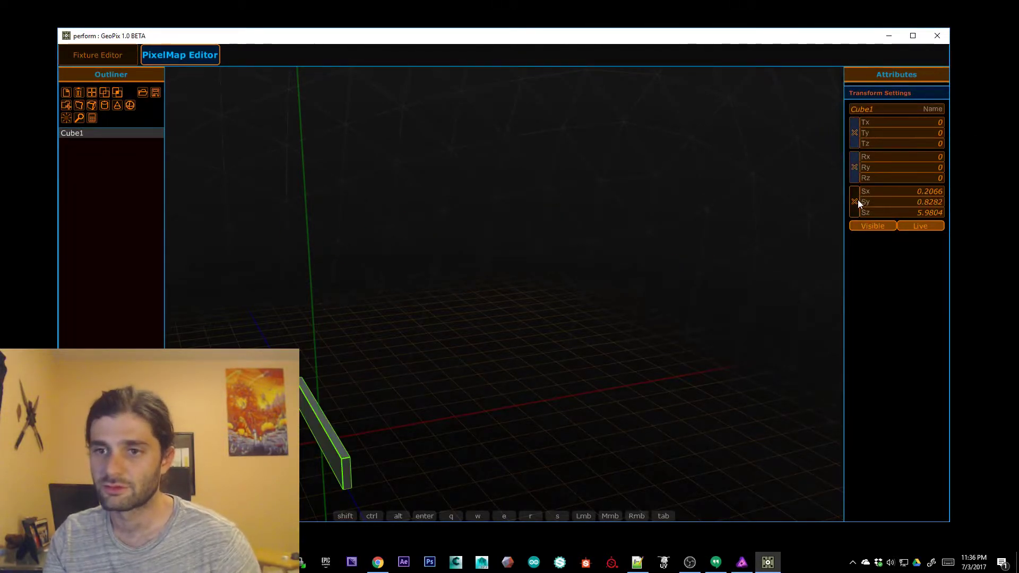
click(857, 200)
alt+right_drag(504, 226, 641, 211)
alt+drag(570, 220, 577, 219)
click(576, 218)
Create a group and move it to about 262 in Y and -219 in Z, away from the cube
click(89, 93)
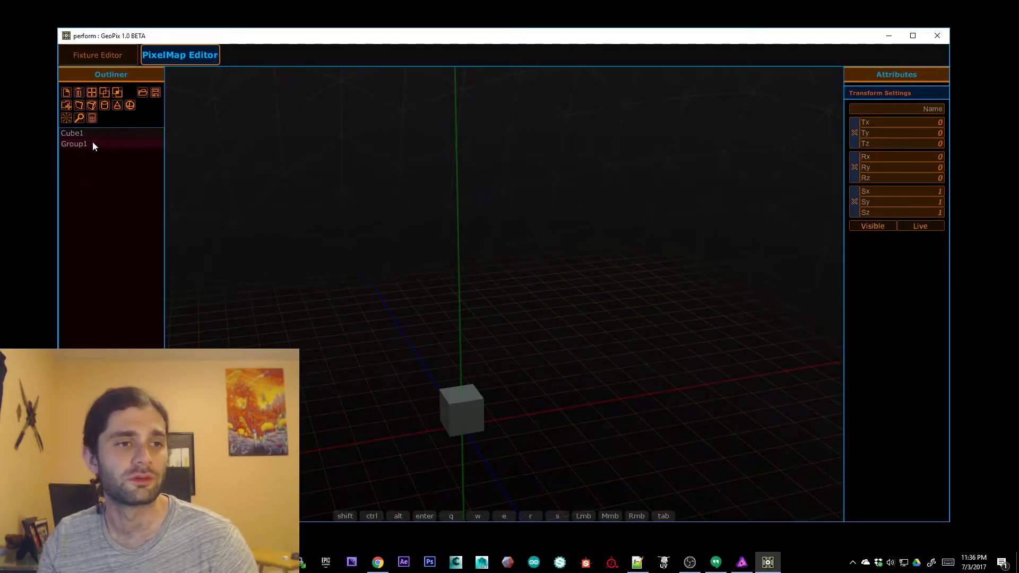
click(93, 144)
drag(462, 395, 604, 313)
click(504, 312)
click(436, 312)
alt+middle_drag(604, 313, 656, 236)
alt+right_drag(655, 236, 566, 279)
alt+scroll(636, 244, up, 4)
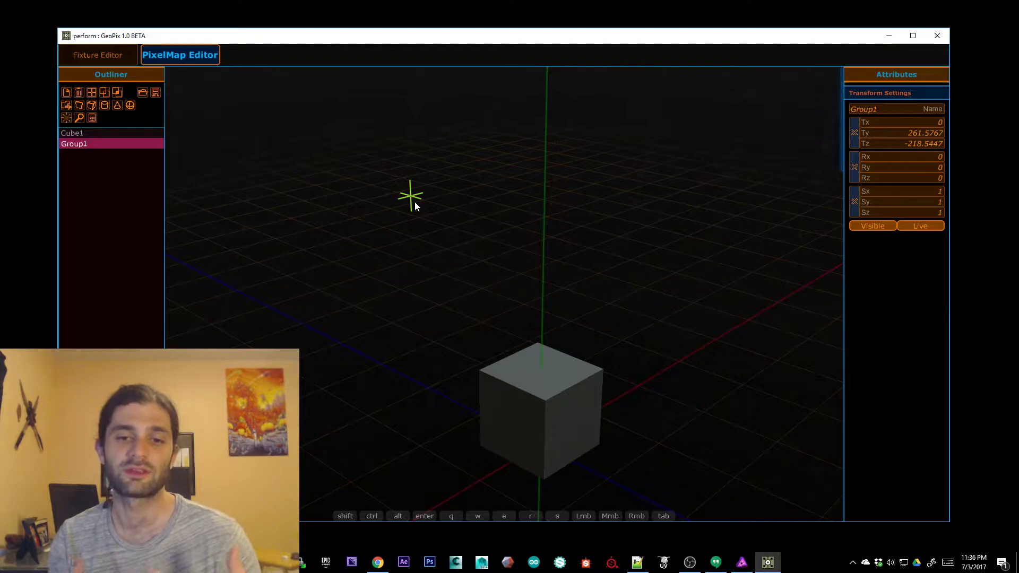
Try to snap the group's center onto an upper corner of the cube
alt+drag(415, 202, 556, 208)
key(s)
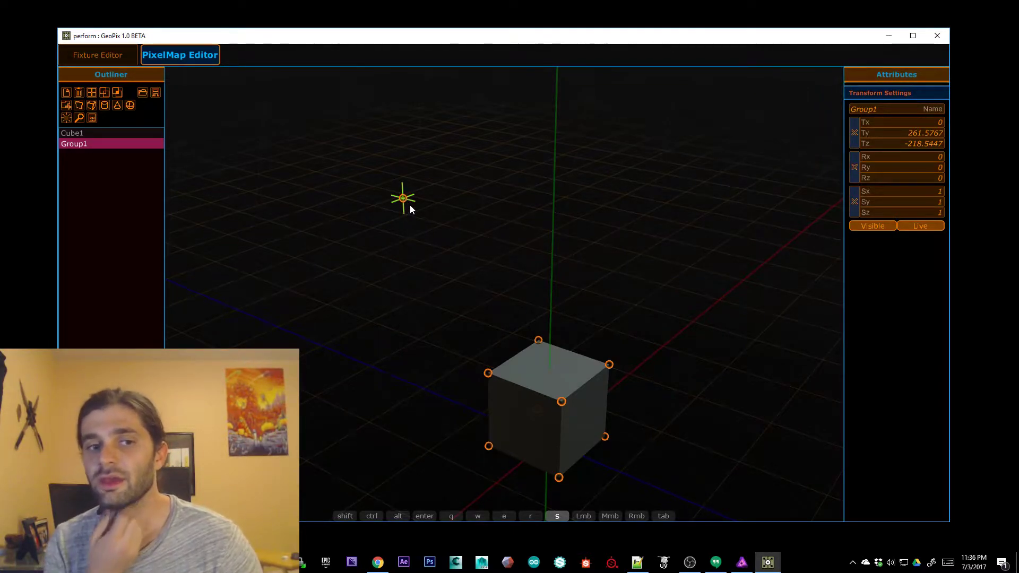
drag(403, 197, 487, 373)
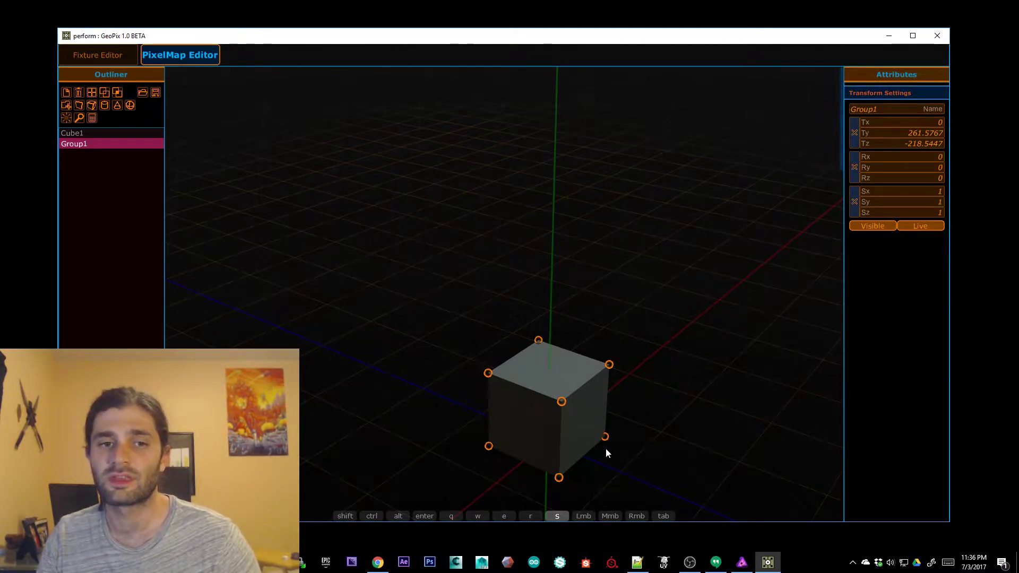
alt+drag(412, 342, 456, 329)
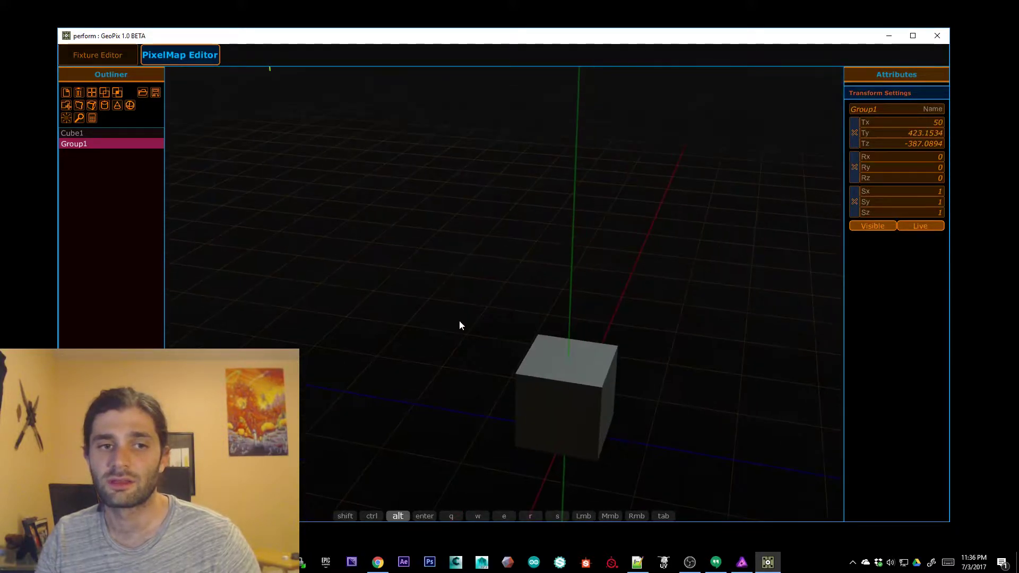
Select the cube and snap its upper corner onto the group's center
key(w)
click(534, 350)
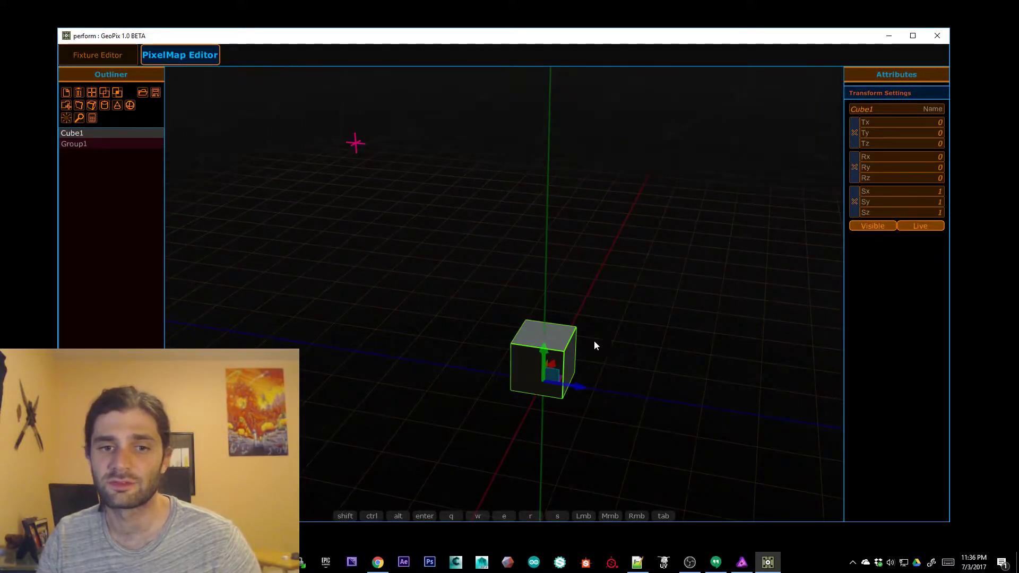
key(s)
drag(510, 344, 348, 148)
Move the cube and the group together back toward the origin, placing the group at about 81 in Y and -62 in Z
alt+right_drag(451, 275, 422, 301)
key(w)
drag(453, 213, 547, 373)
key(s)
alt+right_drag(670, 402, 625, 237)
alt+drag(625, 238, 600, 293)
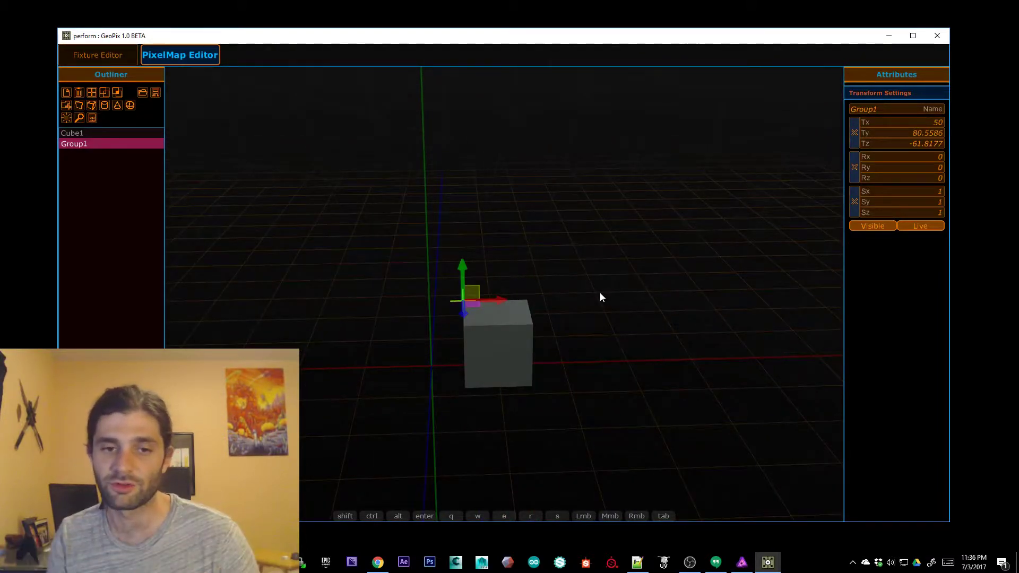
alt+drag(548, 248, 518, 283)
alt+middle_drag(561, 213, 581, 228)
alt+right_drag(580, 228, 610, 249)
key(alt+Tab)
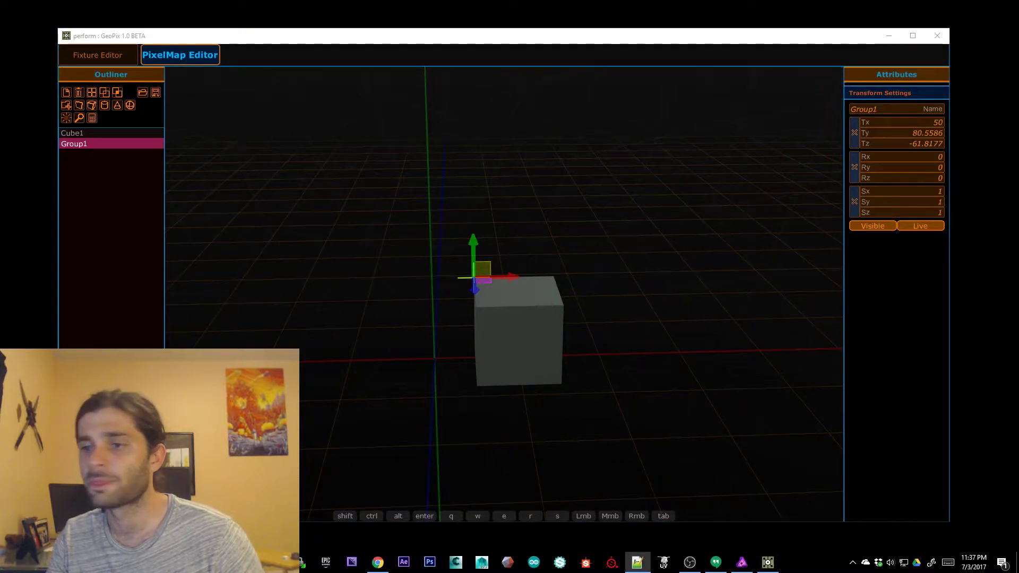
alt+drag(348, 166, 411, 203)
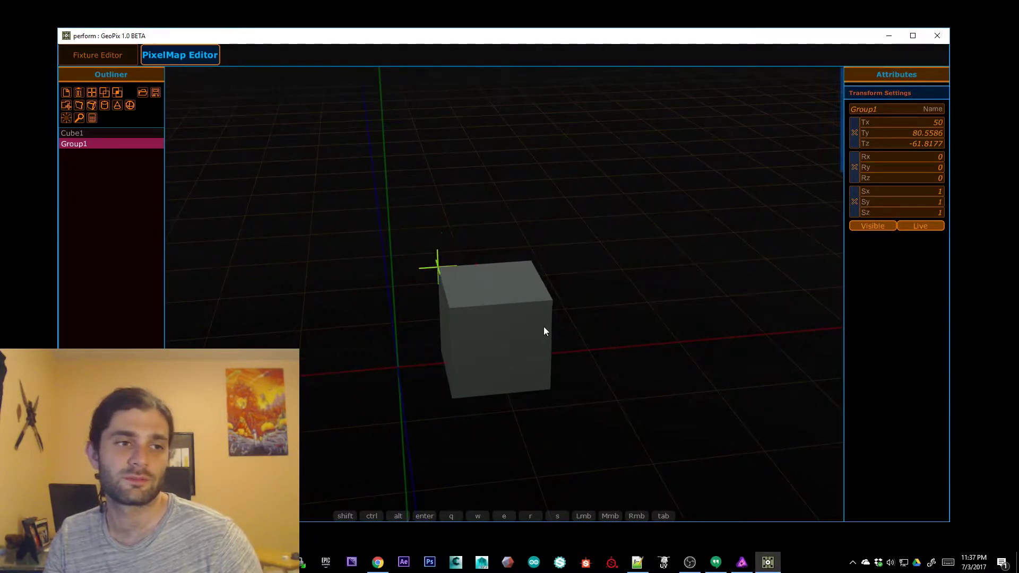
Add a device, a fixture and a signal chain to the scene
click(87, 133)
click(141, 227)
click(66, 118)
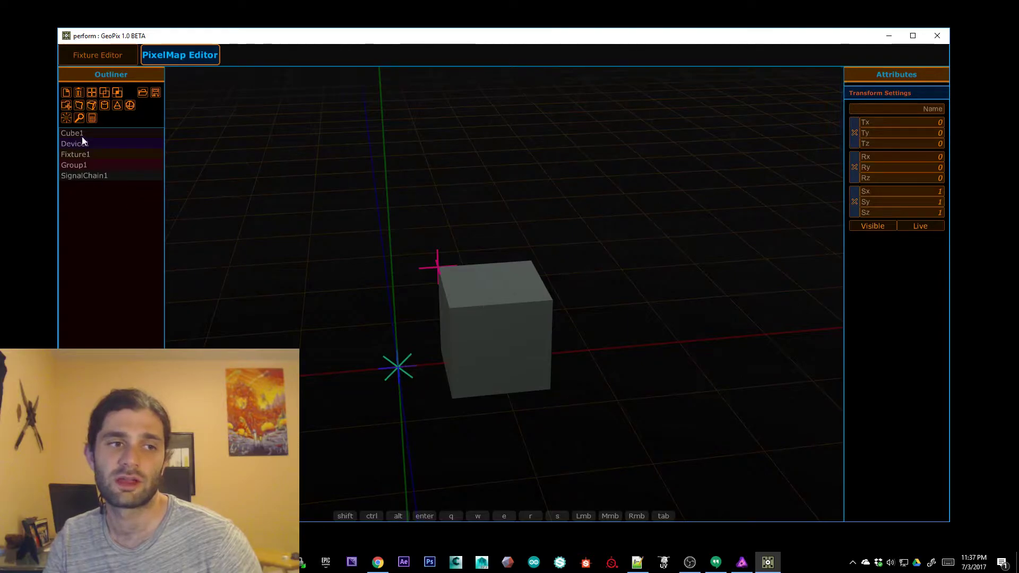
Select the cube, device, fixture, group and signal chain together in the Outliner
click(93, 133)
shift+click(96, 143)
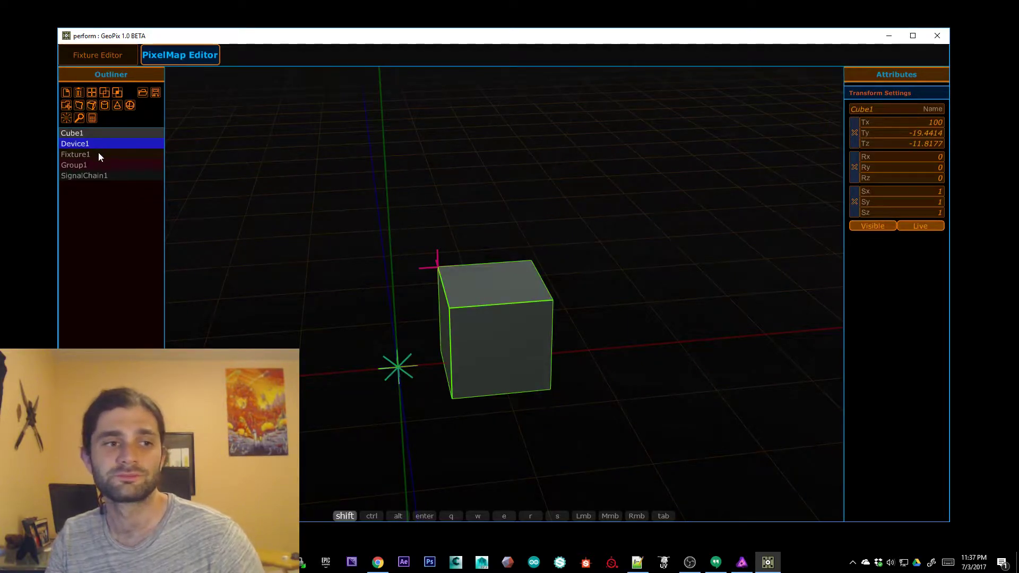
shift+click(98, 154)
shift+click(101, 165)
shift+click(103, 175)
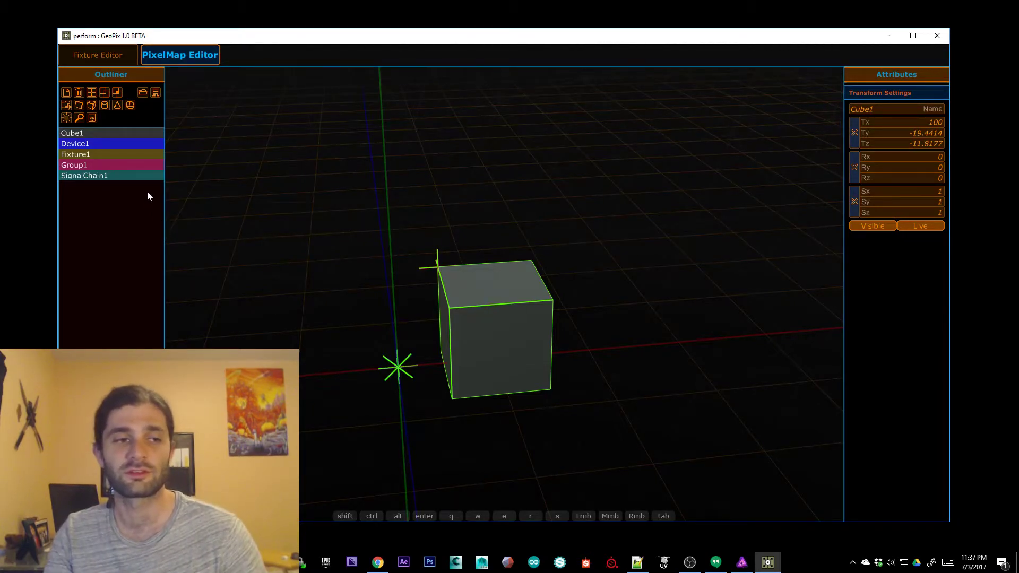
Switch the selection between individual Outliner objects, clear it, and select the group in the viewport
click(87, 166)
click(85, 155)
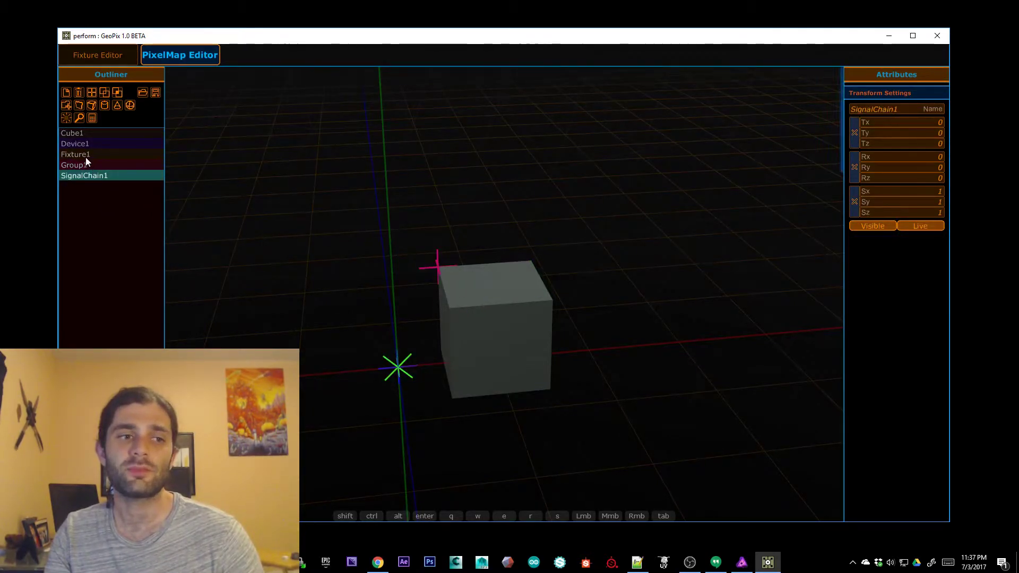
click(87, 166)
click(463, 253)
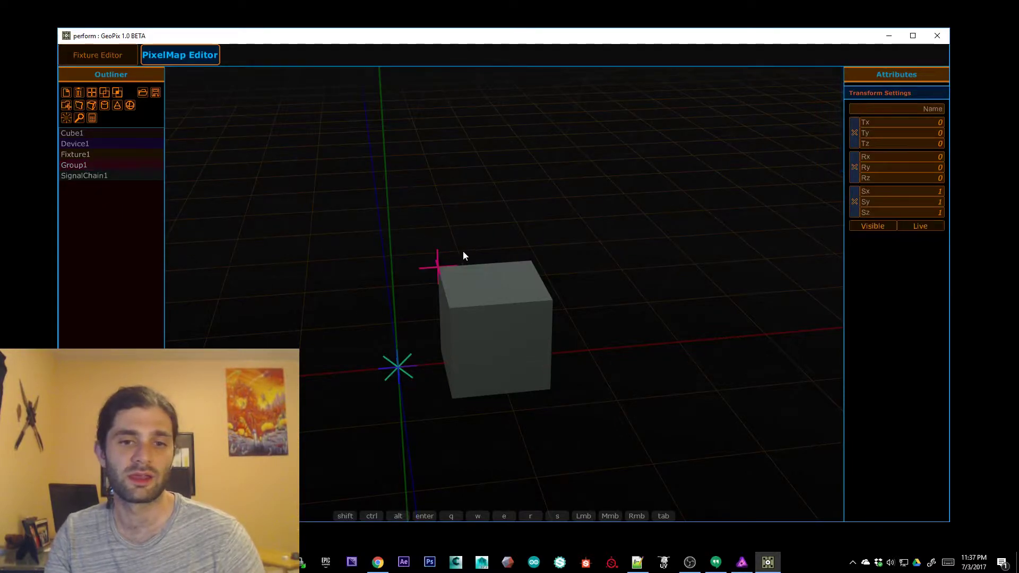
click(438, 261)
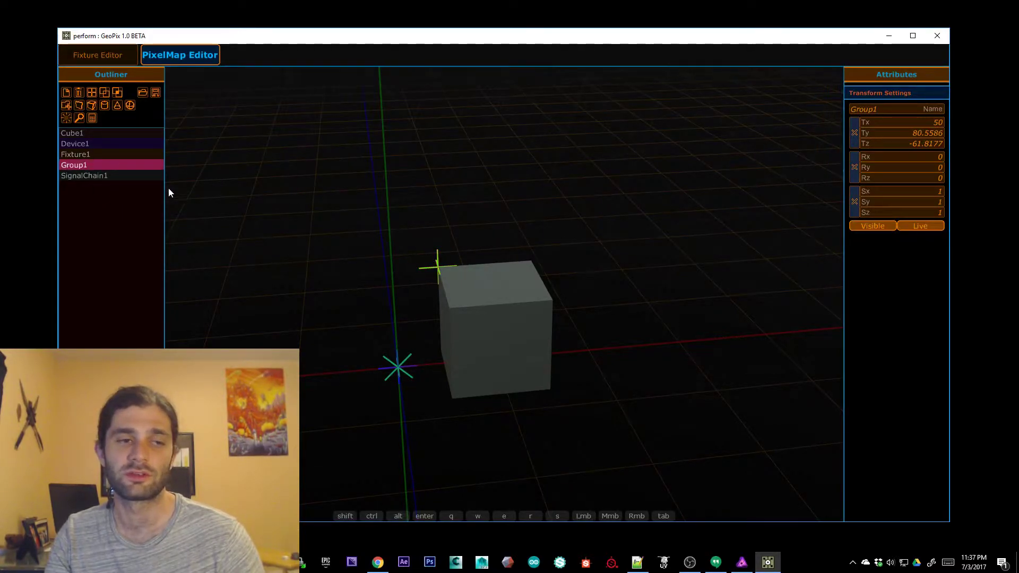
Delete the device, fixture and signal chain together, and delete the group as well, keeping only the cube
click(81, 154)
shift+click(84, 144)
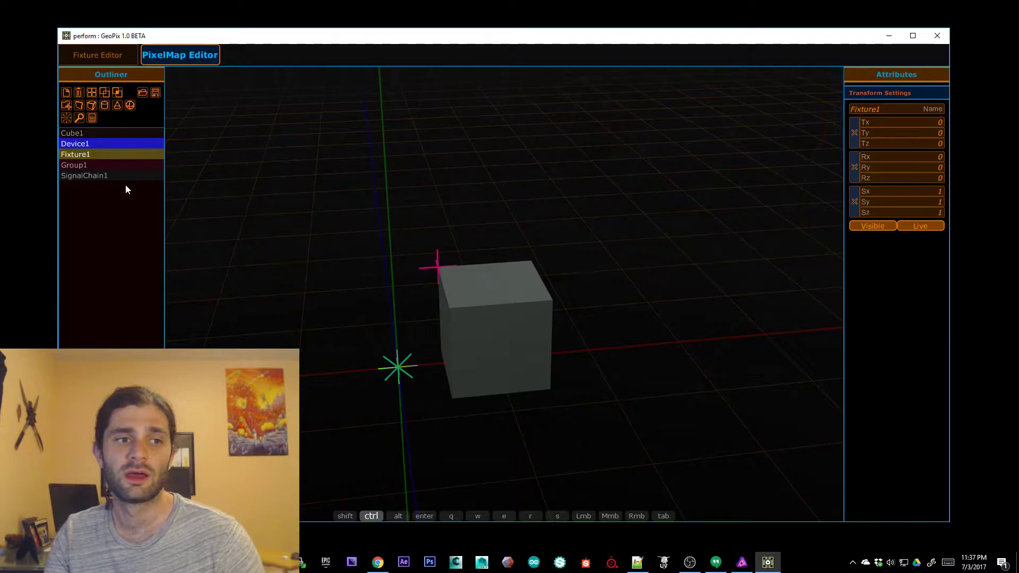
shift+click(114, 176)
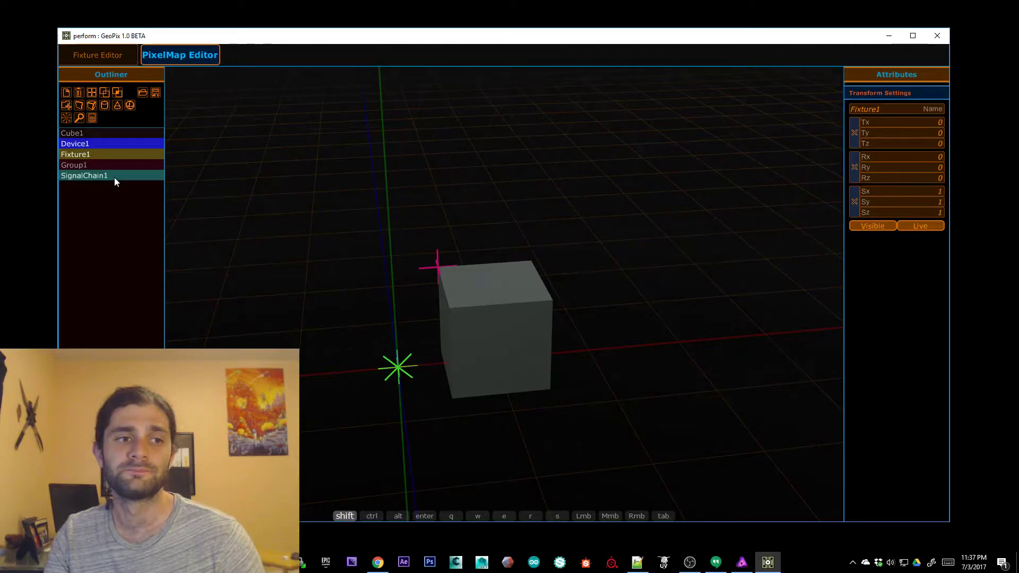
click(79, 94)
click(105, 144)
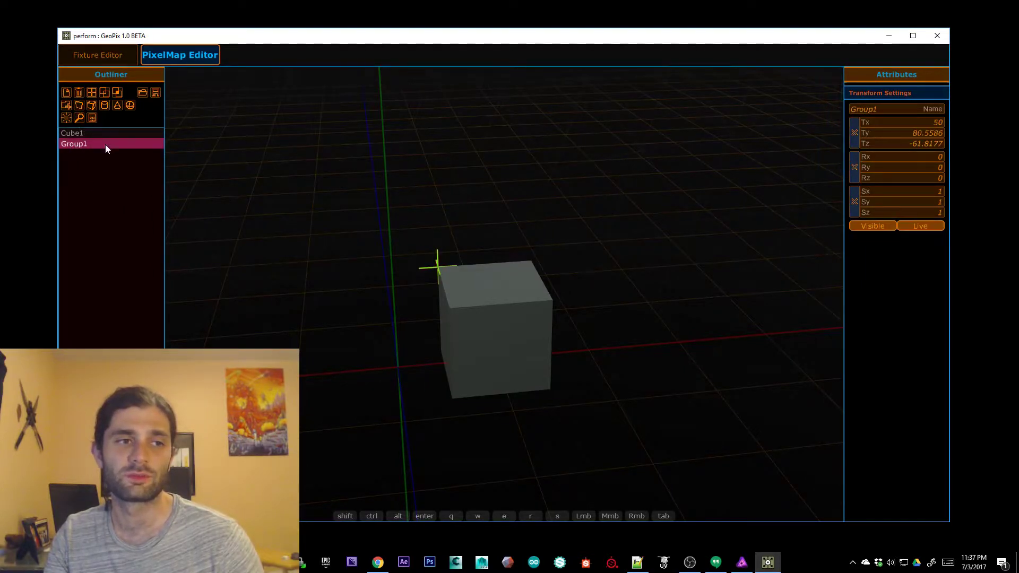
click(78, 92)
key(alt+Tab)
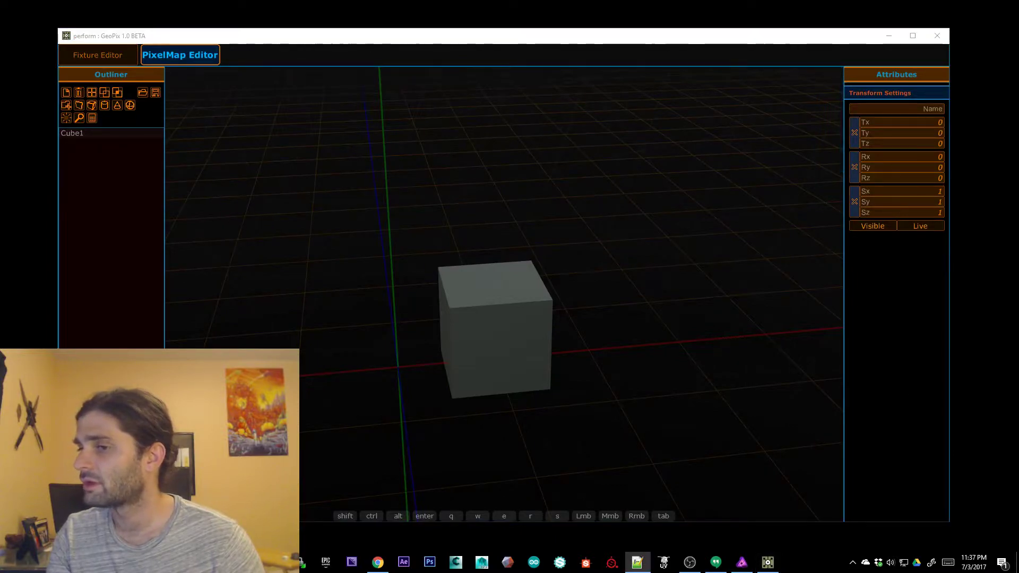
Scale the cube to about 0.27 × 0.78 × 2.84 and move it to about 7 in X and 187 in Y
click(502, 291)
drag(500, 390, 491, 359)
alt+drag(325, 359, 425, 159)
key(w)
mouse_move(578, 336)
alt+mouse_down()
mouse_move(445, 311)
mouse_move(503, 346)
mouse_move(582, 353)
alt+mouse_up()
alt+right_drag(582, 352, 545, 350)
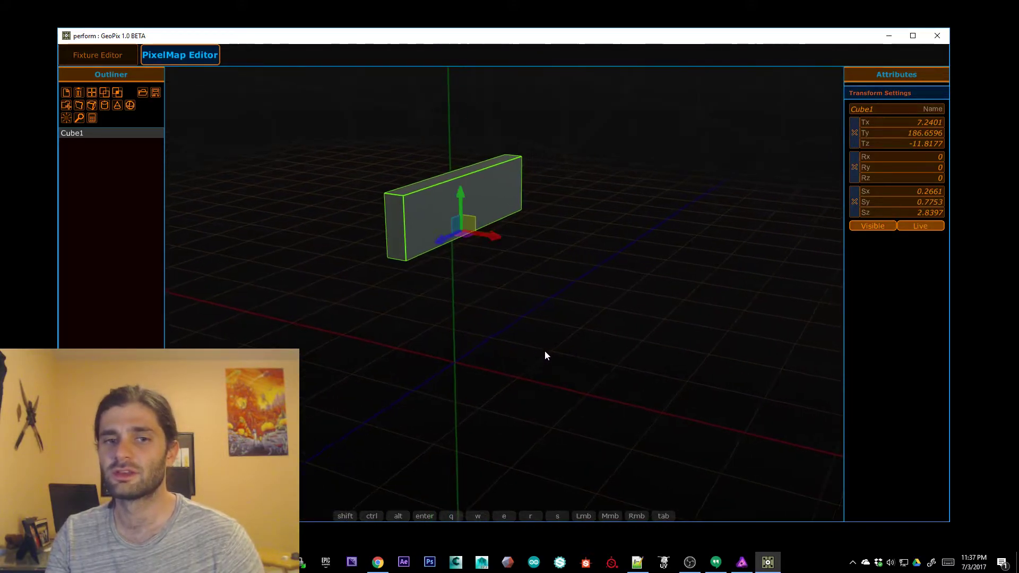
key(q)
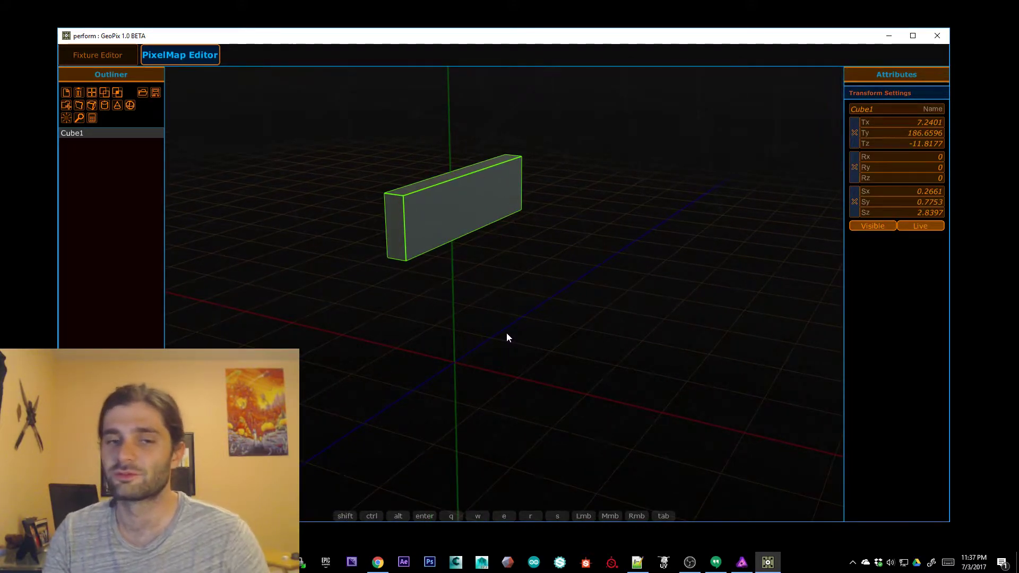
mouse_move(481, 315)
alt+mouse_down()
mouse_move(610, 342)
mouse_move(403, 286)
mouse_move(432, 330)
mouse_move(470, 326)
alt+mouse_up()
Set the cube's X, Y and Z translation to 0
click(914, 122)
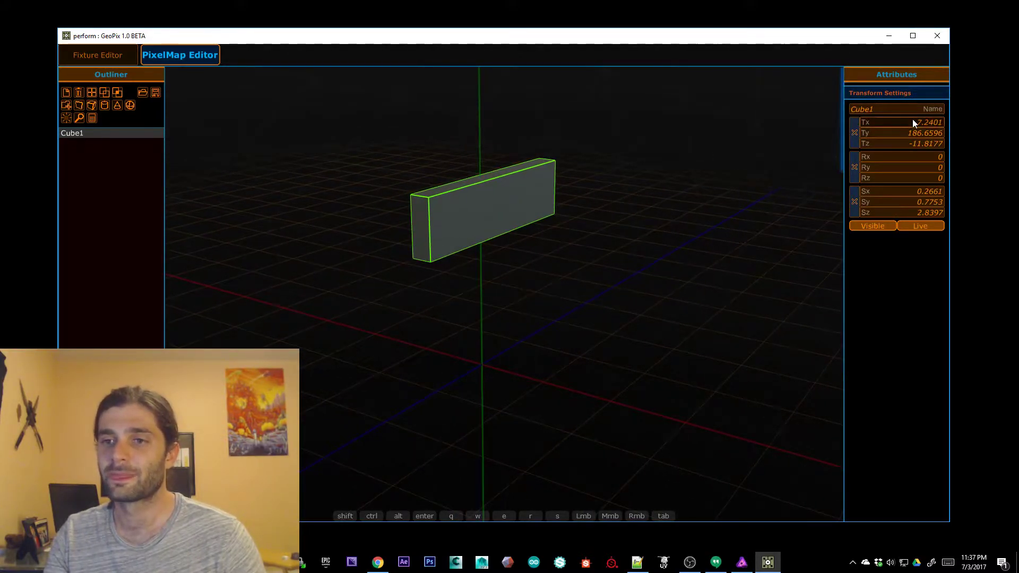
text(0)
key(Tab)
text(0)
key(Tab)
text(0)
key(Tab)
Set the cube's X, Y and Z rotation to 45 and view it from several sides
text(45)
key(Tab)
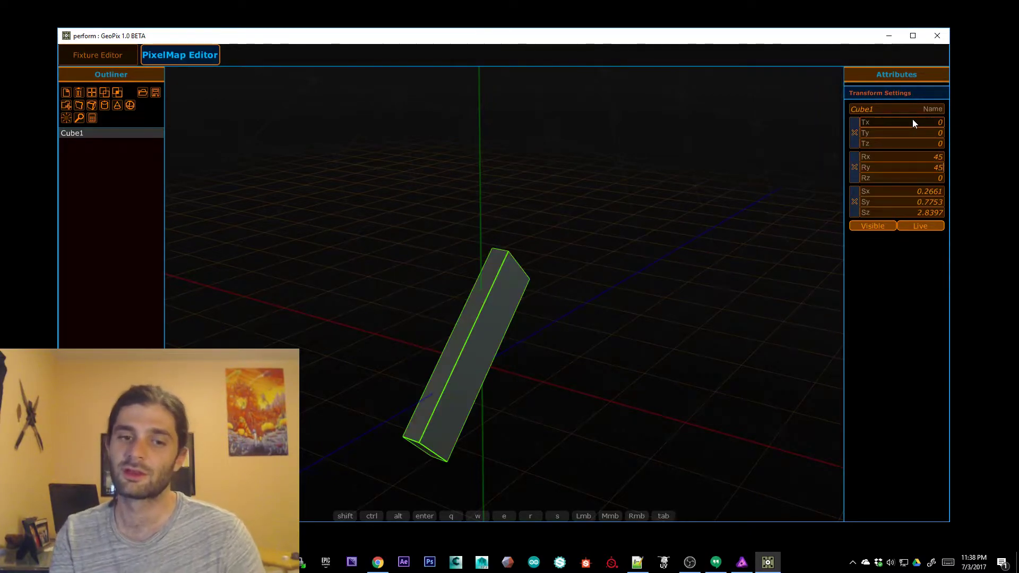
text(45)
key(Tab)
text(45)
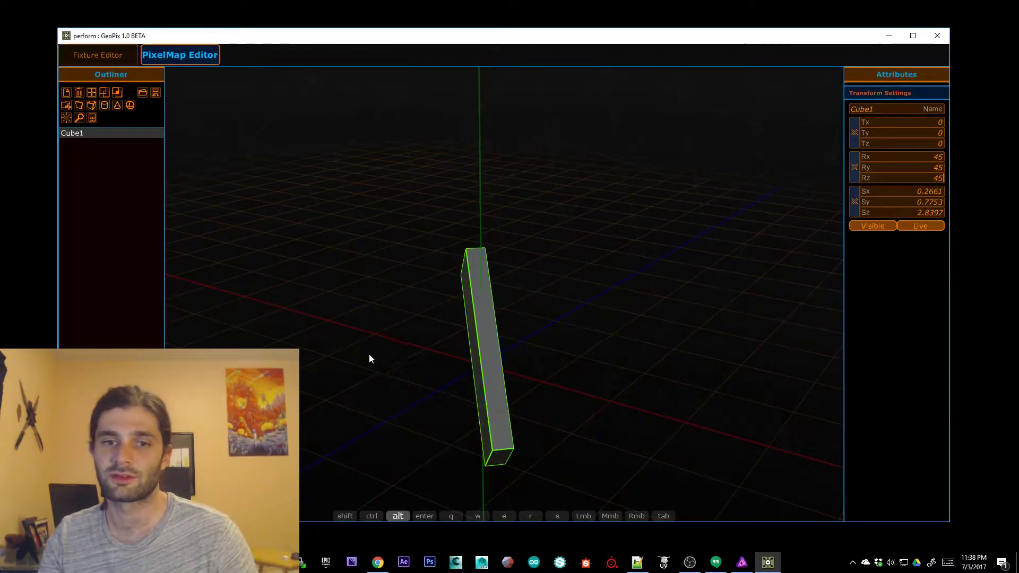
alt+right_drag(365, 354, 589, 292)
alt+drag(589, 295, 271, 335)
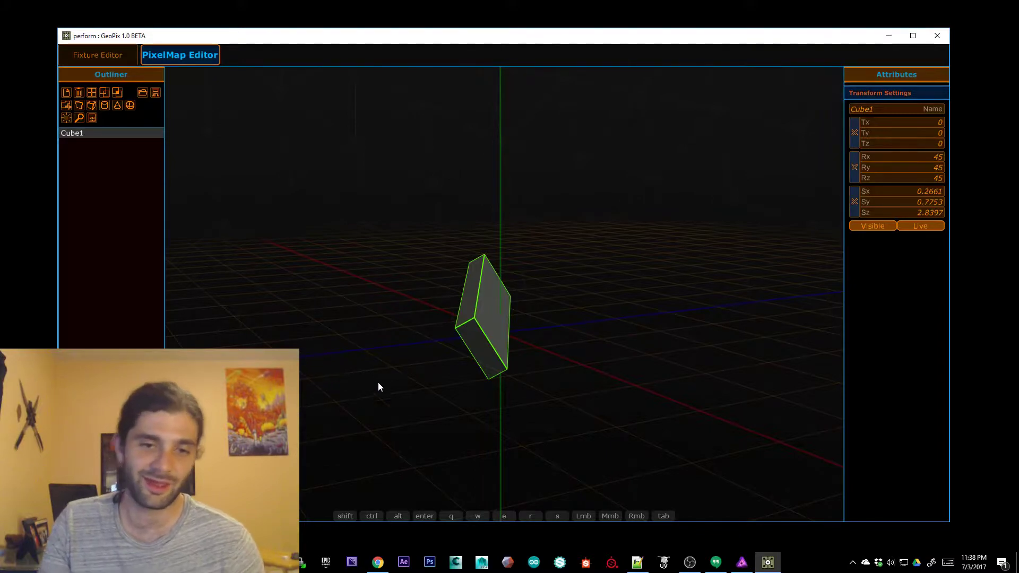
alt+drag(343, 386, 531, 387)
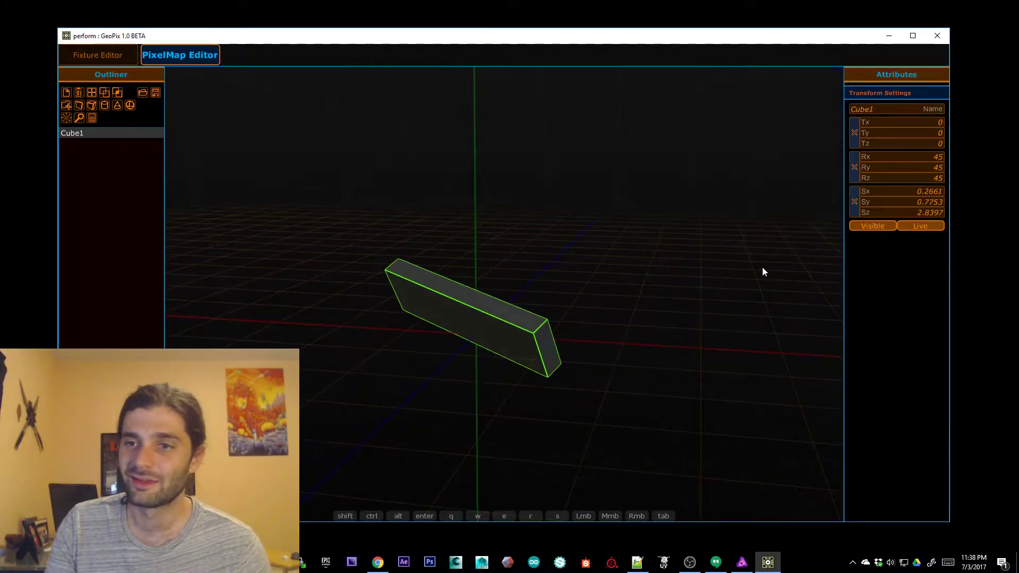
Reset the cube's rotation to 0 and its scale to 1 on all three axes
click(854, 164)
click(854, 199)
alt+drag(564, 295, 584, 256)
alt+right_drag(584, 252, 622, 259)
alt+scroll(585, 274, up, 3)
scroll(621, 259, up, 4)
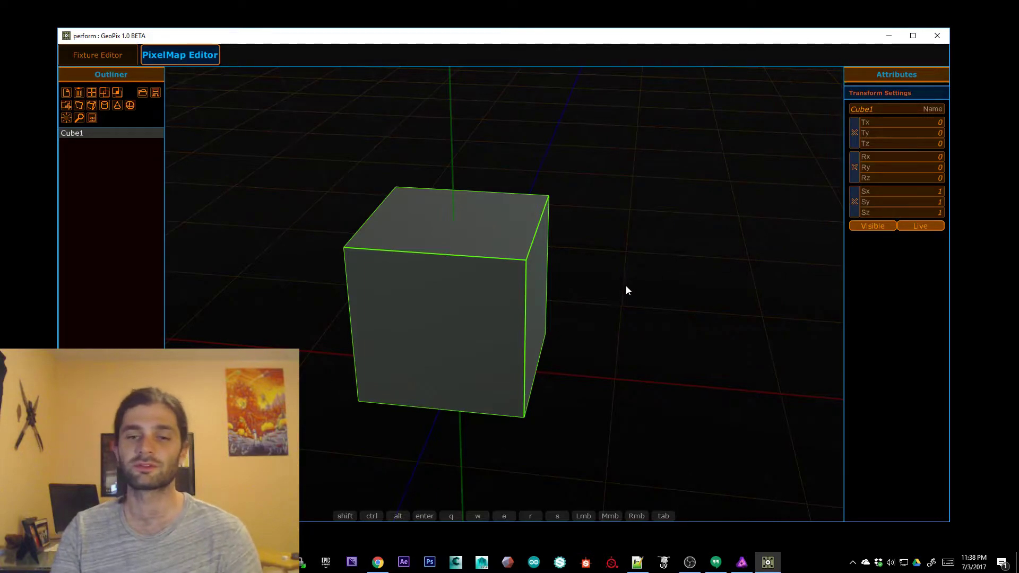
scroll(626, 287, down, 3)
alt+right_drag(600, 286, 672, 322)
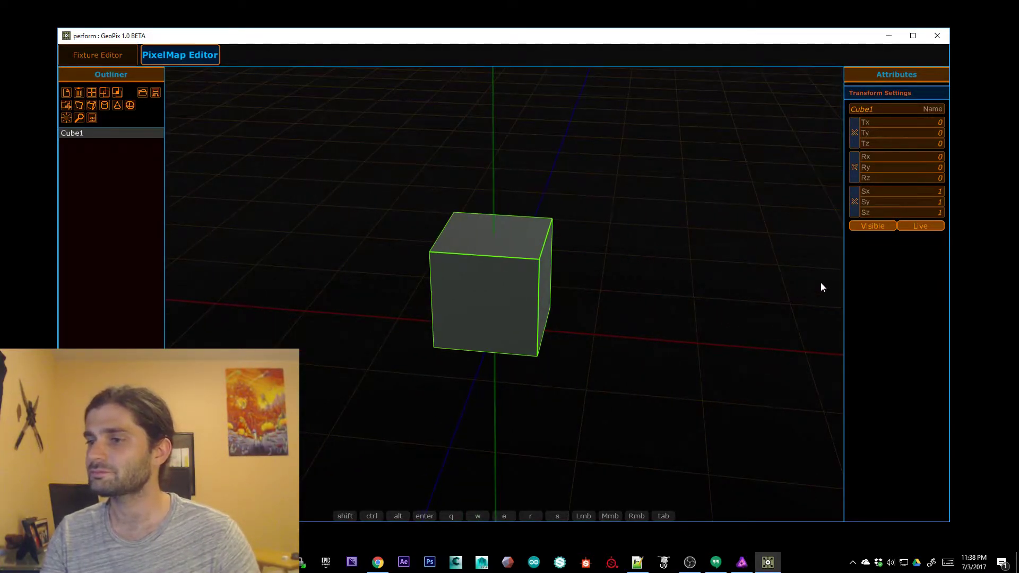
Move the cube in the XY plane to about 22 in X and 6 in Y
alt+right_drag(810, 291, 716, 275)
alt+drag(716, 275, 366, 245)
mouse_move(496, 308)
mouse_down()
mouse_move(463, 257)
mouse_move(508, 307)
mouse_up()
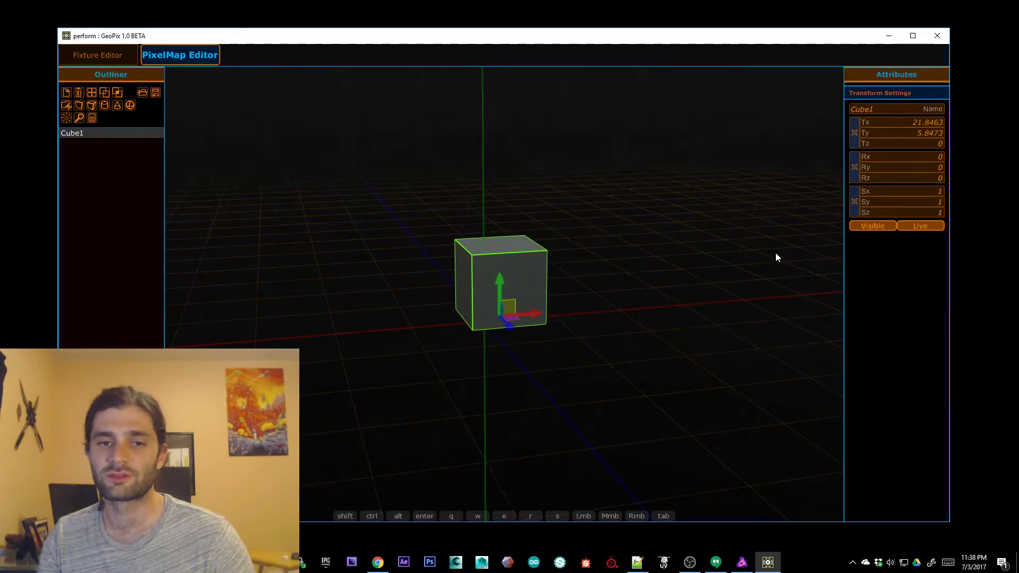
alt+right_drag(322, 292, 430, 320)
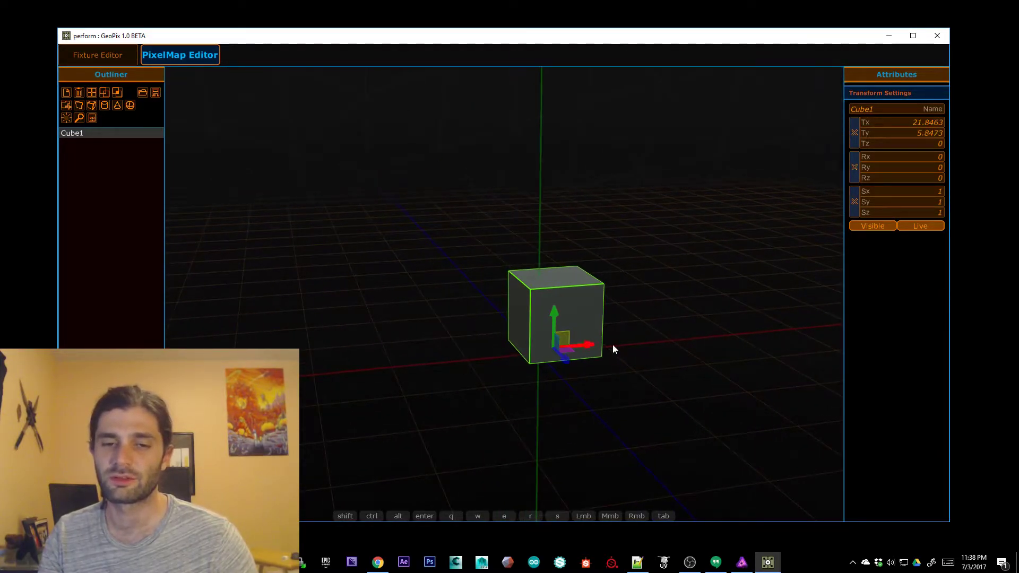
alt+right_drag(619, 346, 667, 357)
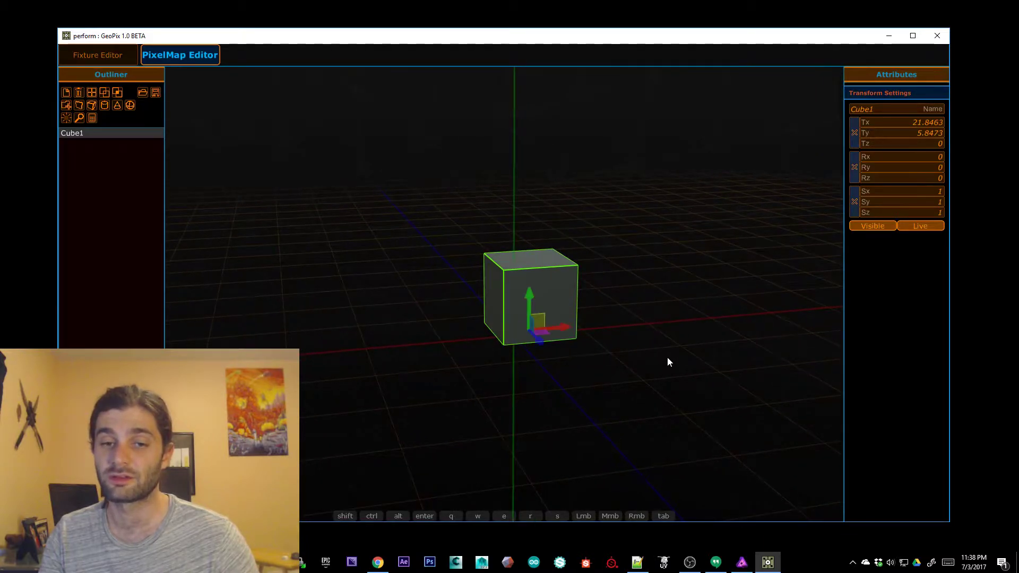
alt+drag(667, 358, 607, 353)
alt+right_drag(663, 337, 583, 345)
alt+drag(357, 380, 541, 307)
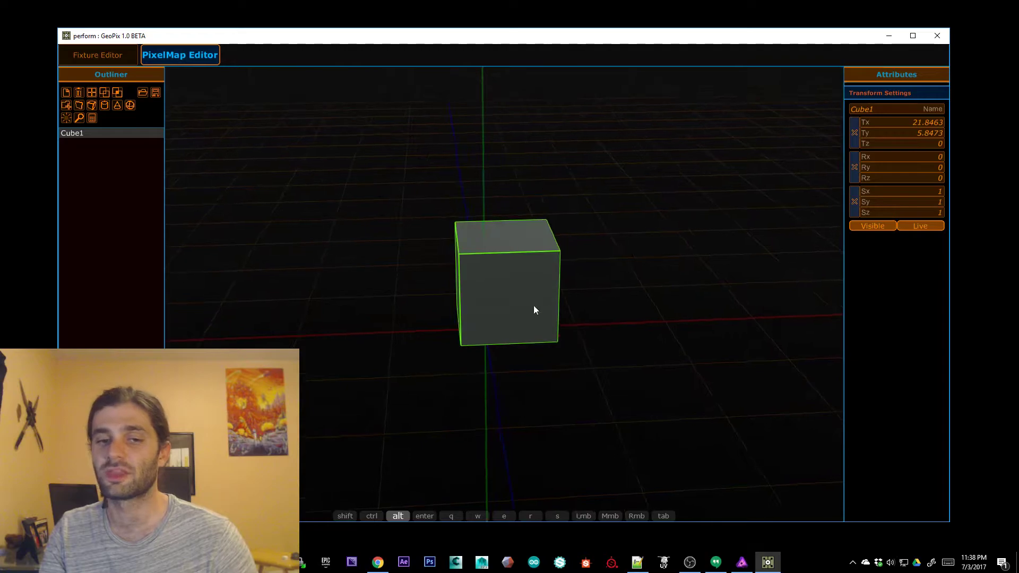
Display the cube's snap points and try to snap it by one of its lower corners
alt+drag(423, 425, 660, 443)
key(s)
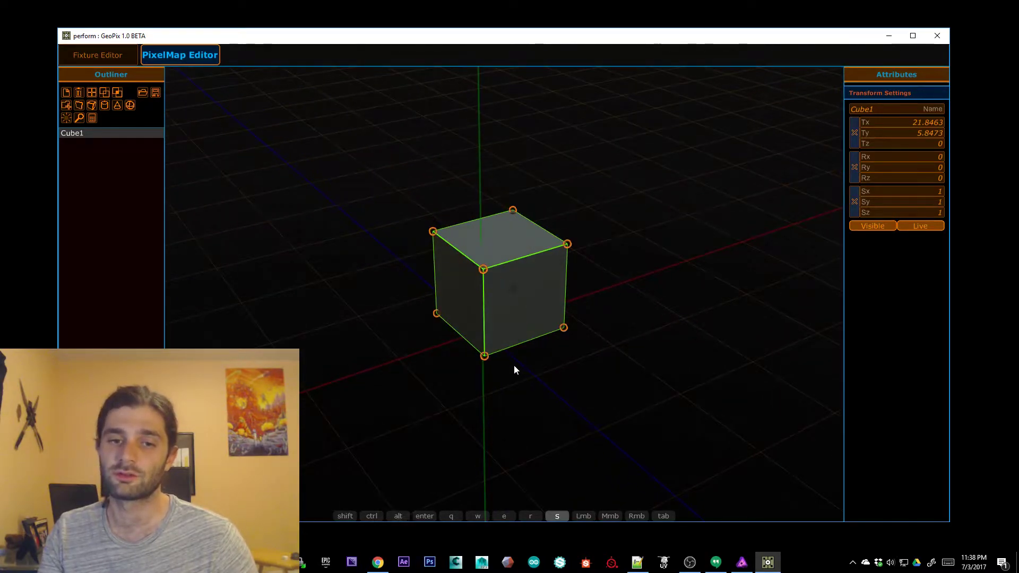
drag(444, 314, 571, 508)
key(w)
alt+right_drag(666, 396, 657, 340)
alt+drag(657, 340, 648, 353)
alt+drag(593, 370, 549, 390)
Move the cube in the XZ plane back near the origin, to about 0 in X and -2 in Z
key(w)
drag(535, 354, 514, 311)
alt+drag(559, 383, 568, 412)
alt+right_drag(568, 407, 623, 431)
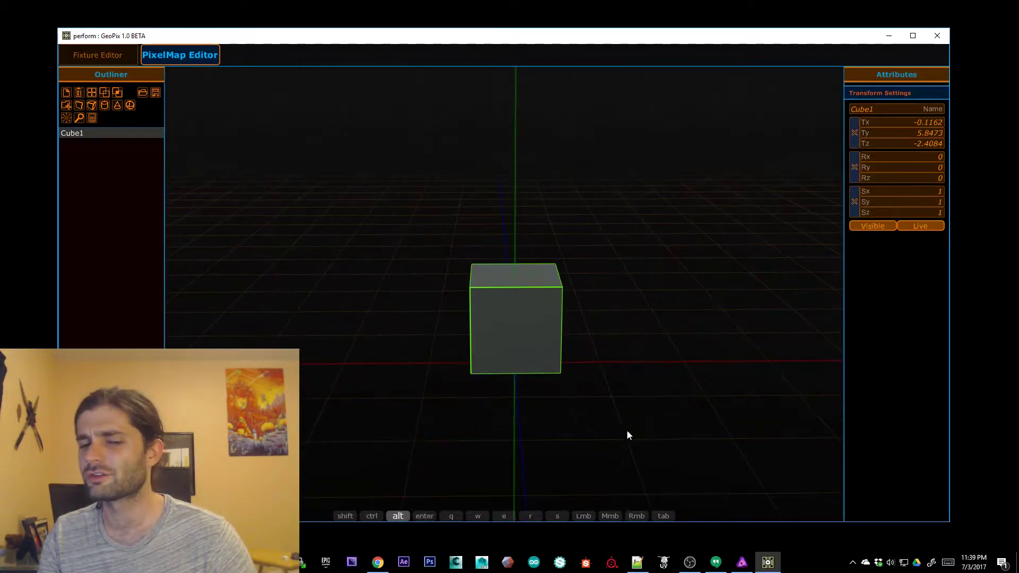
alt+middle_drag(622, 430, 613, 405)
alt+right_drag(613, 406, 613, 407)
alt+drag(613, 418, 702, 448)
alt+right_drag(610, 390, 635, 281)
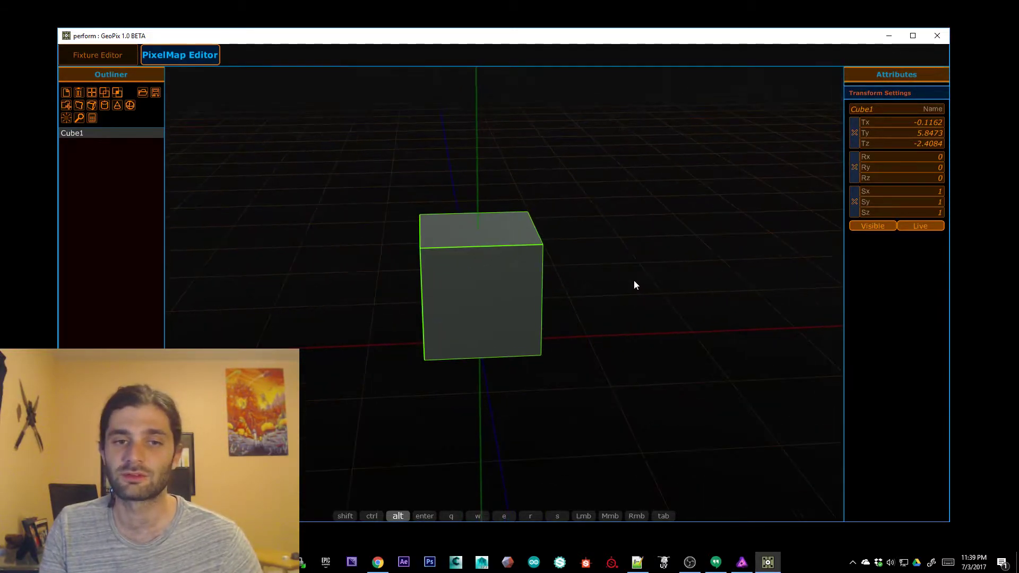
alt+scroll(630, 281, down, 3)
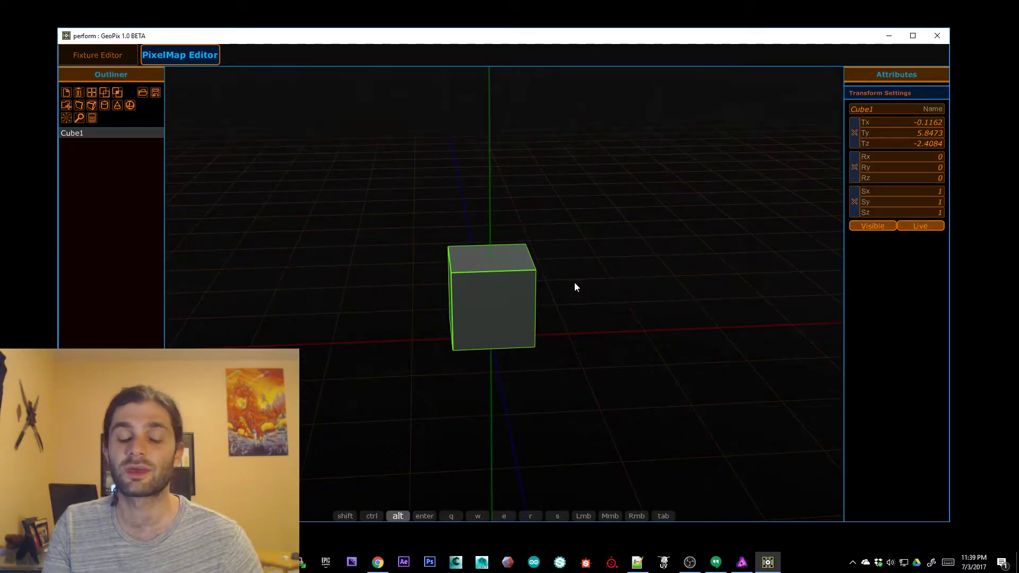
alt+scroll(518, 291, down, 1)
alt+right_drag(632, 292, 640, 285)
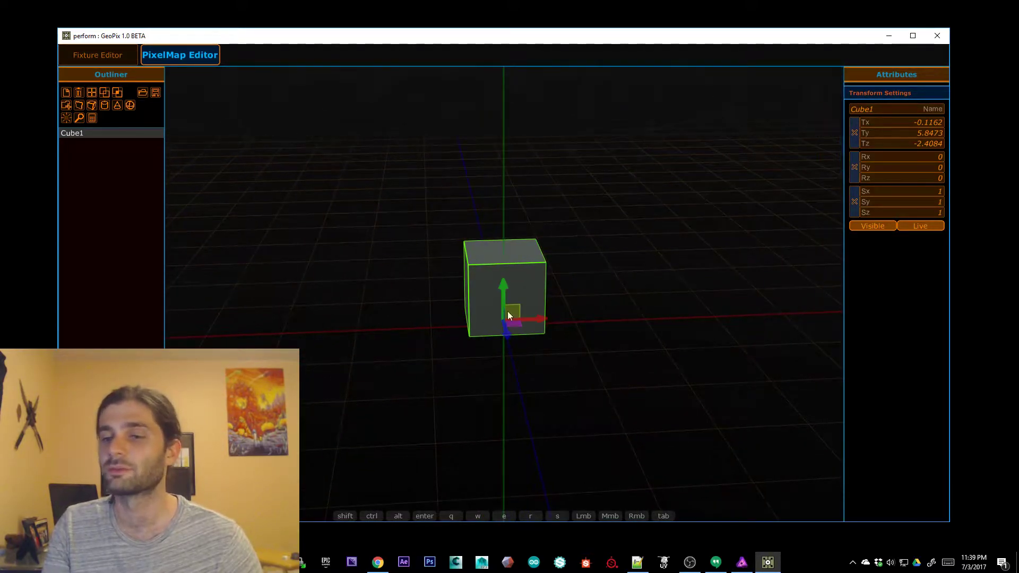
alt+middle_drag(476, 313, 471, 324)
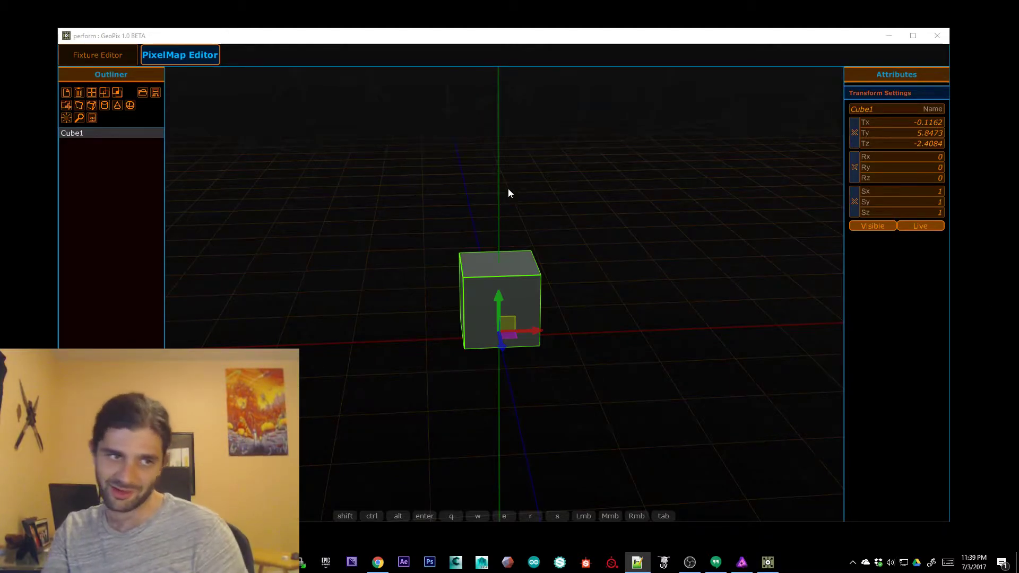
Create a plane and move it in front of the cube, to about 61 in Y and 104 in Z
click(260, 158)
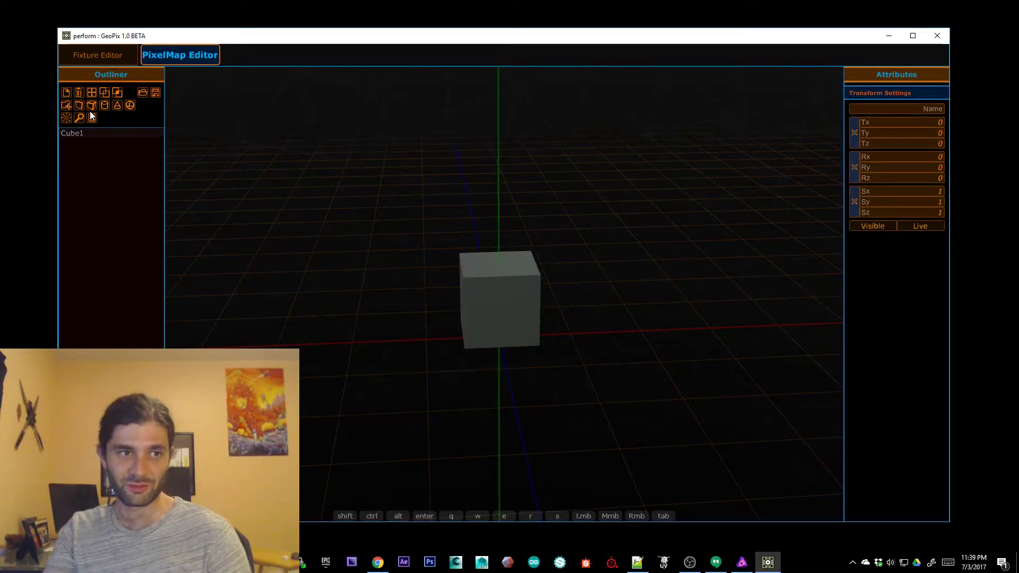
click(78, 107)
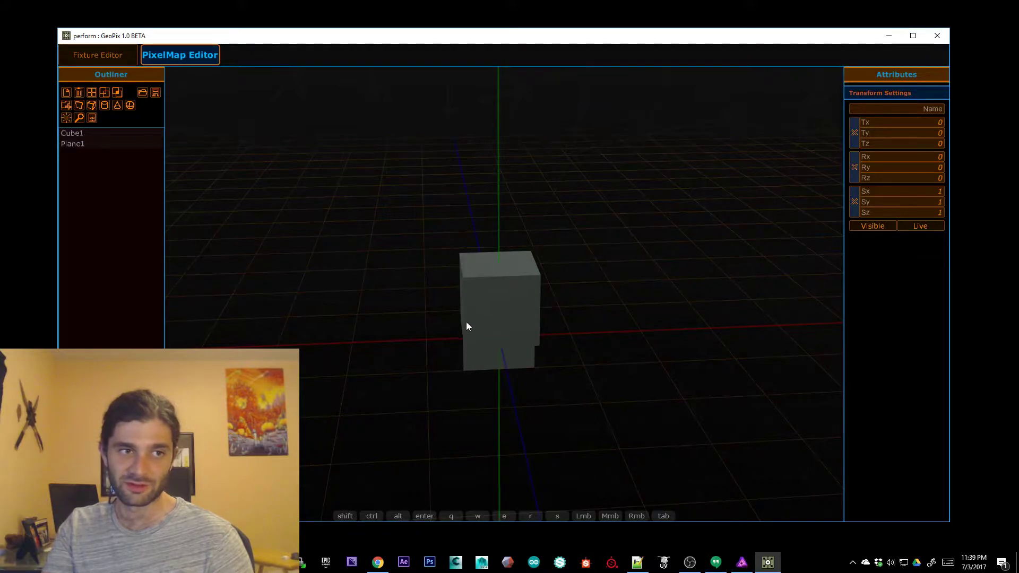
click(461, 342)
alt+drag(433, 343, 470, 287)
key(w)
key(w)
drag(506, 336, 401, 301)
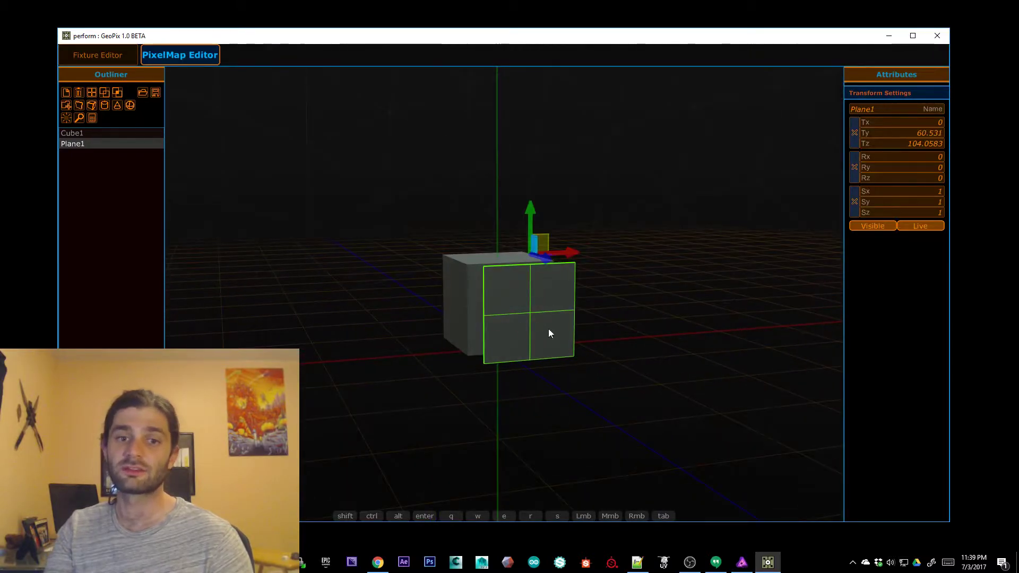
Select the cube and examine the snap points of both the cube and the plane
alt+drag(370, 253, 486, 269)
click(486, 269)
alt+drag(362, 370, 532, 337)
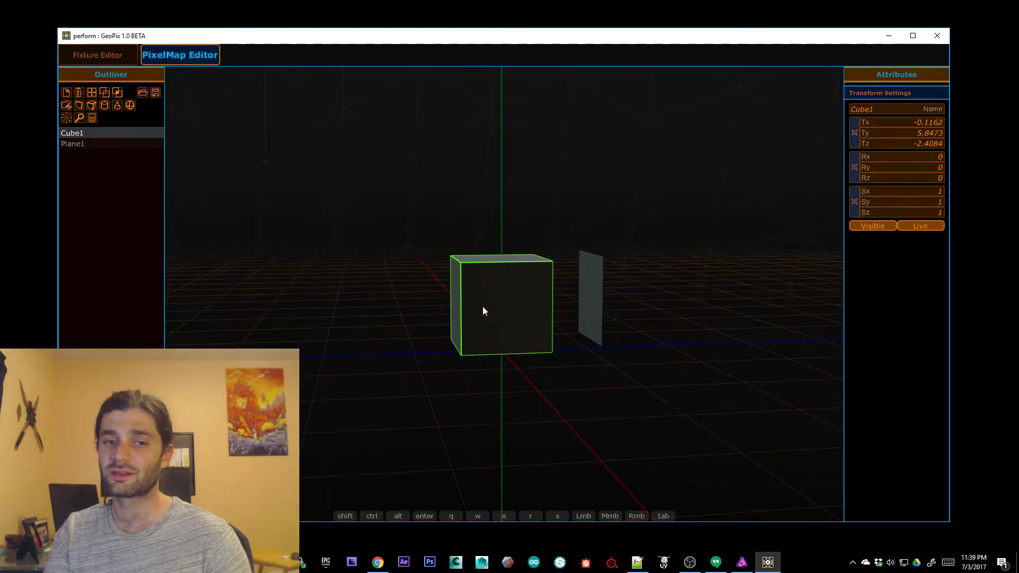
alt+drag(667, 292, 419, 380)
key(s)
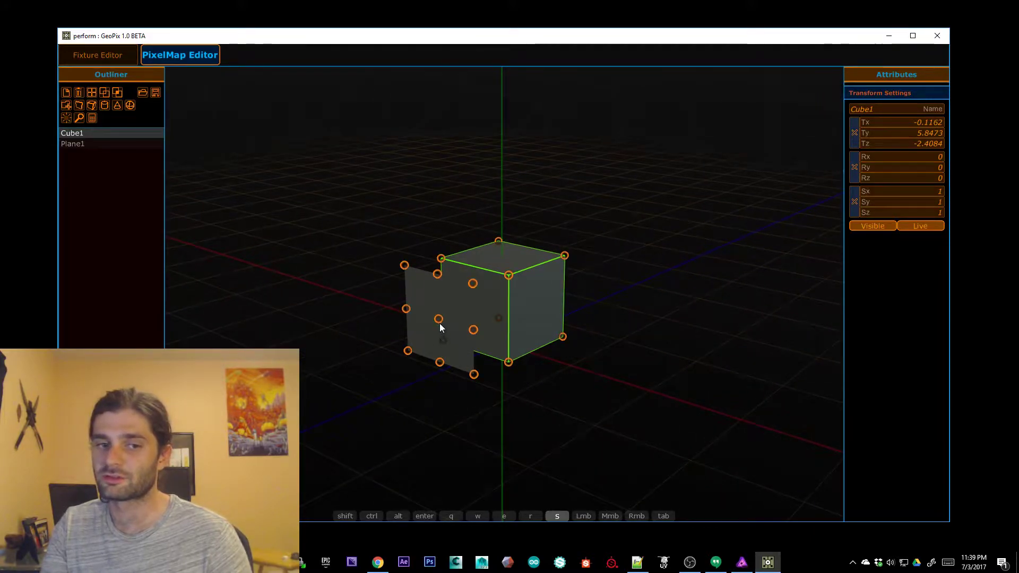
Select the plane and snap its center onto the cube's lower front corner on the positive X side
click(464, 348)
alt+drag(563, 390, 509, 378)
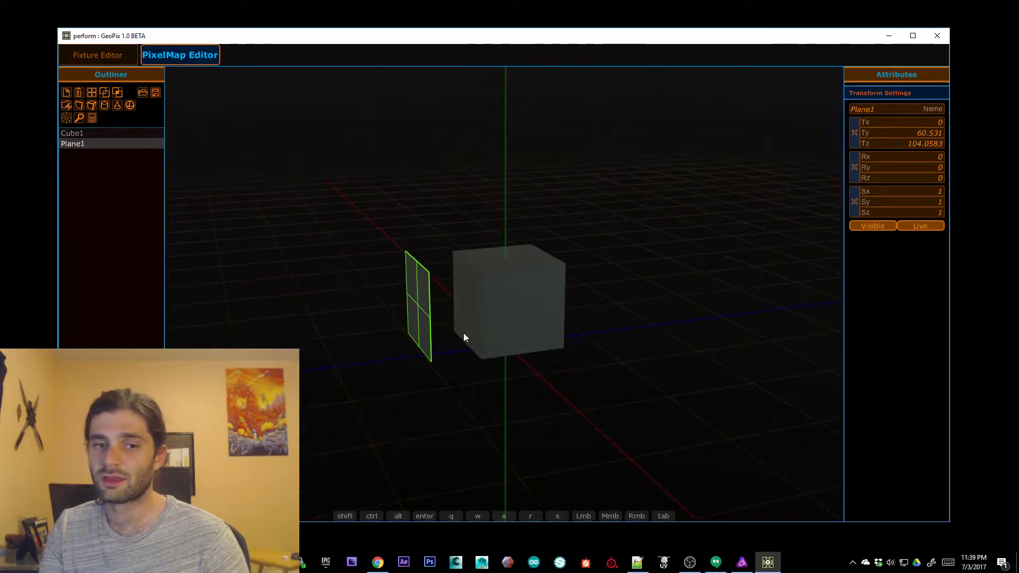
key(s)
drag(419, 308, 481, 359)
alt+drag(391, 403, 728, 318)
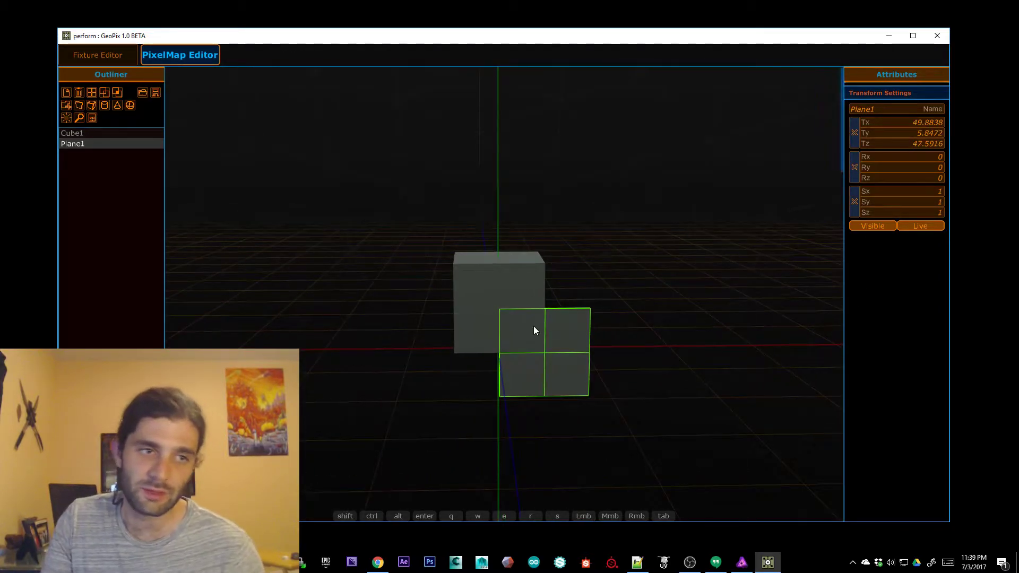
Duplicate the plane and snap the copy's center onto the cube's upper front corner on the negative X side
click(104, 92)
key(w)
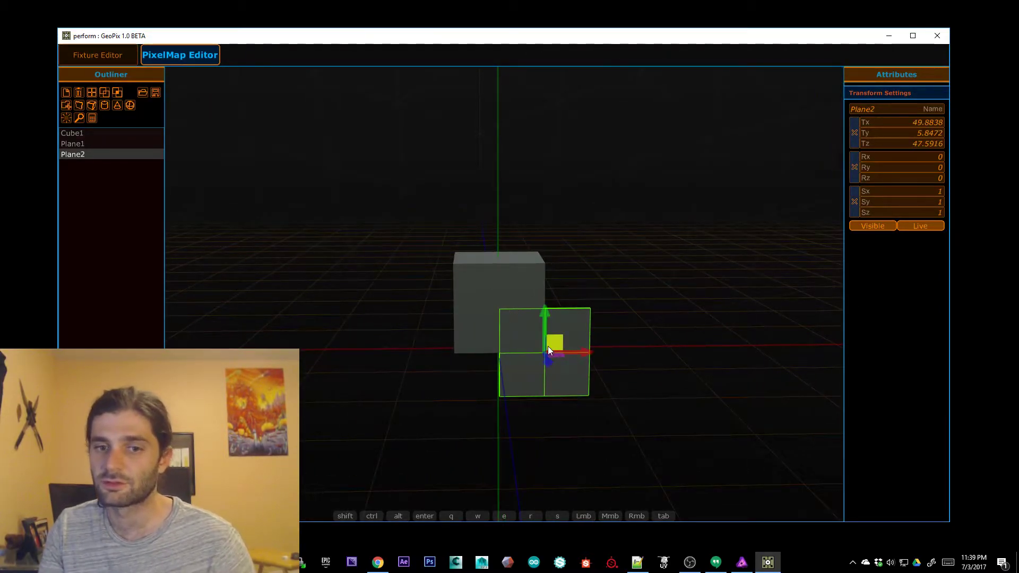
drag(562, 339, 453, 254)
key(q)
key(s)
alt+drag(342, 245, 400, 332)
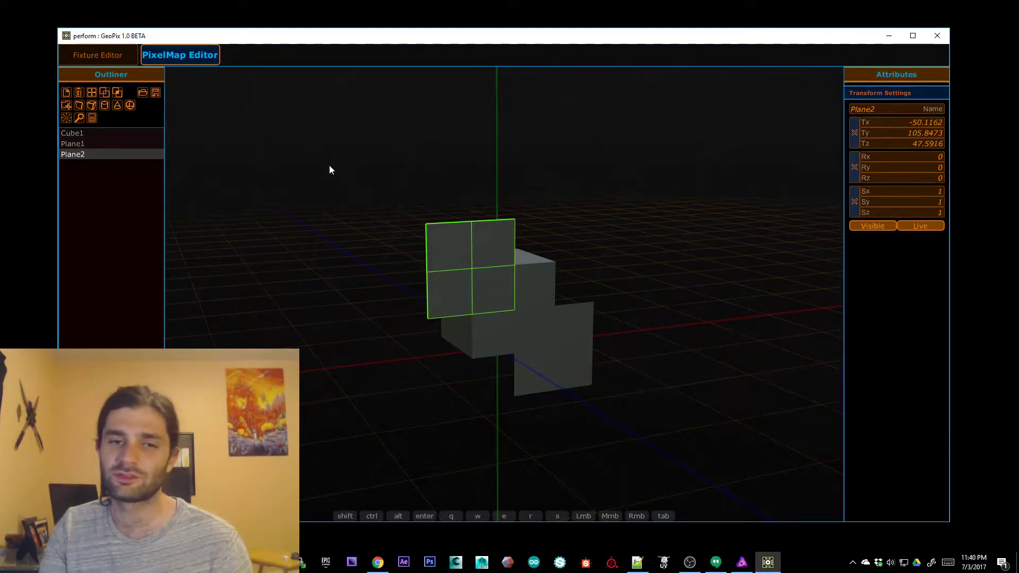
Select both planes and delete them, leaving only the cube in the scene
shift+click(558, 365)
alt+drag(664, 203, 438, 254)
alt+drag(600, 301, 578, 297)
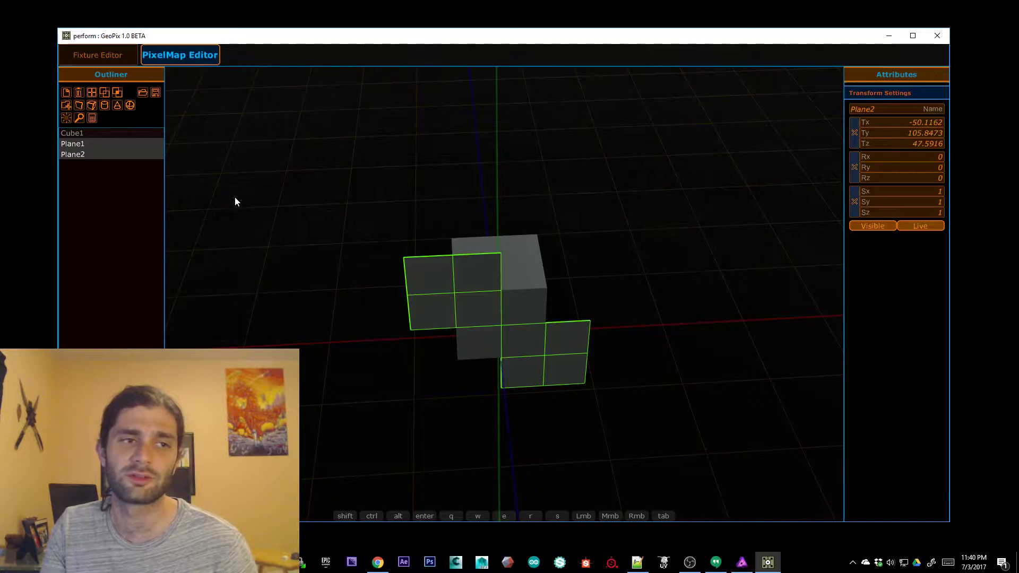
alt+drag(223, 189, 398, 246)
click(78, 93)
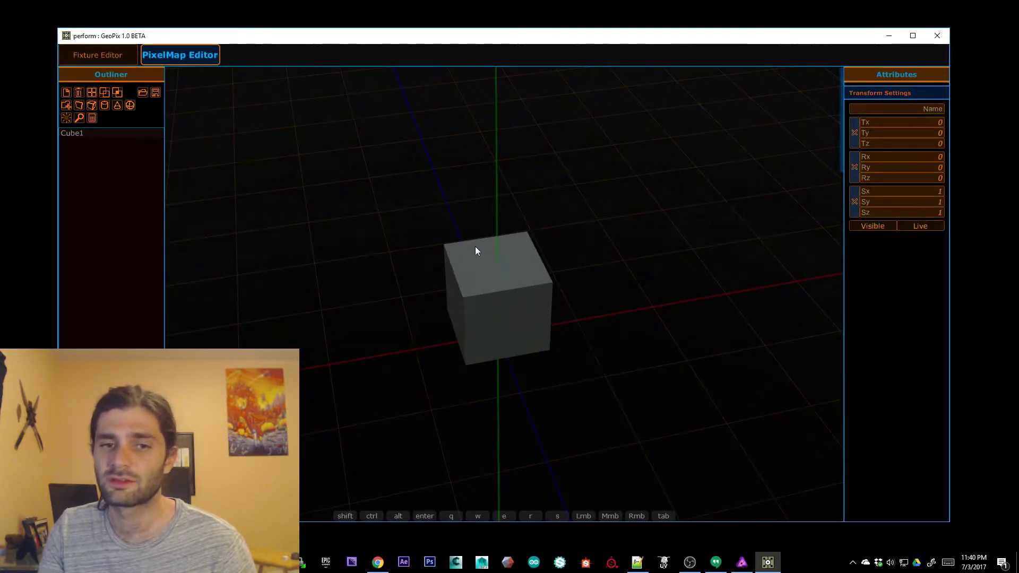
click(477, 250)
alt+right_drag(305, 252, 422, 301)
alt+drag(422, 301, 494, 267)
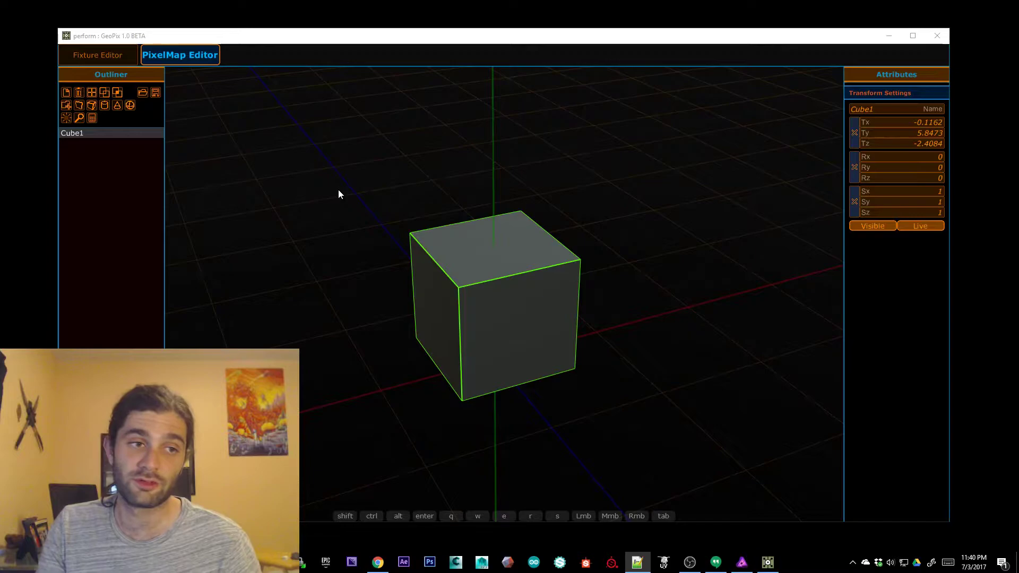
click(324, 40)
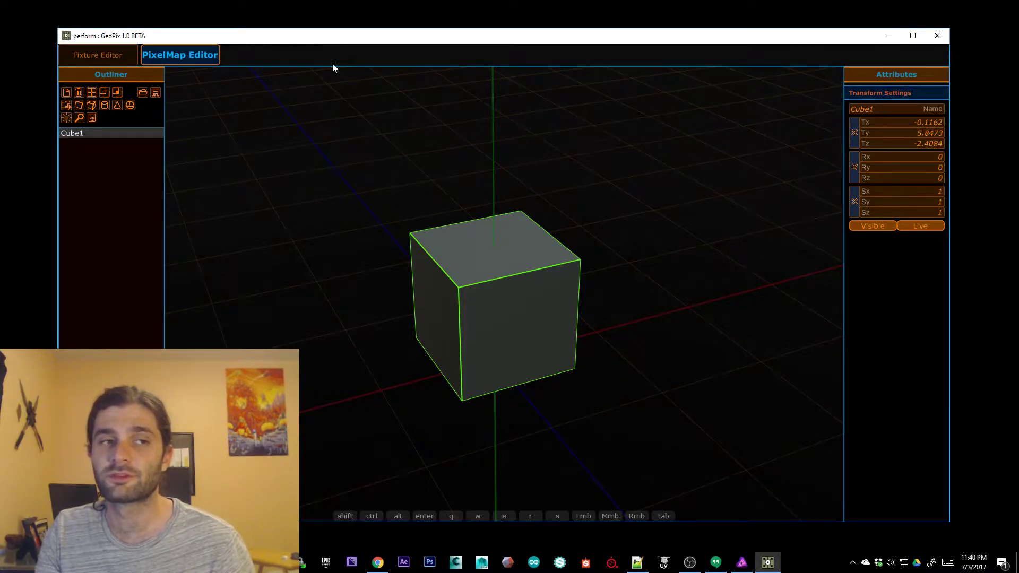
click(346, 180)
Duplicate the cube and move the copy along the X axis to about 146 in X
click(460, 264)
alt+drag(460, 263, 555, 201)
scroll(555, 200, down, 5)
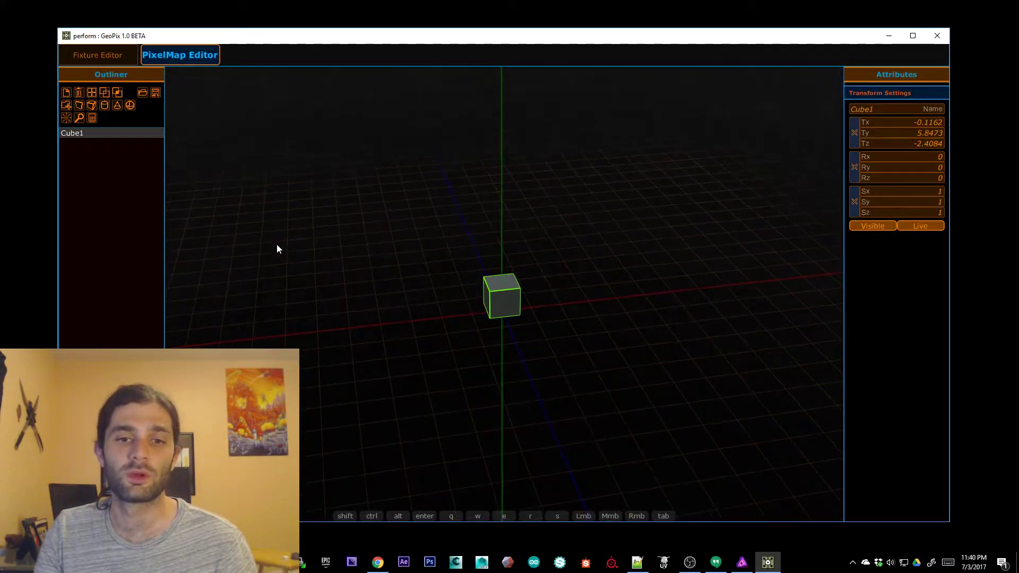
click(103, 93)
key(w)
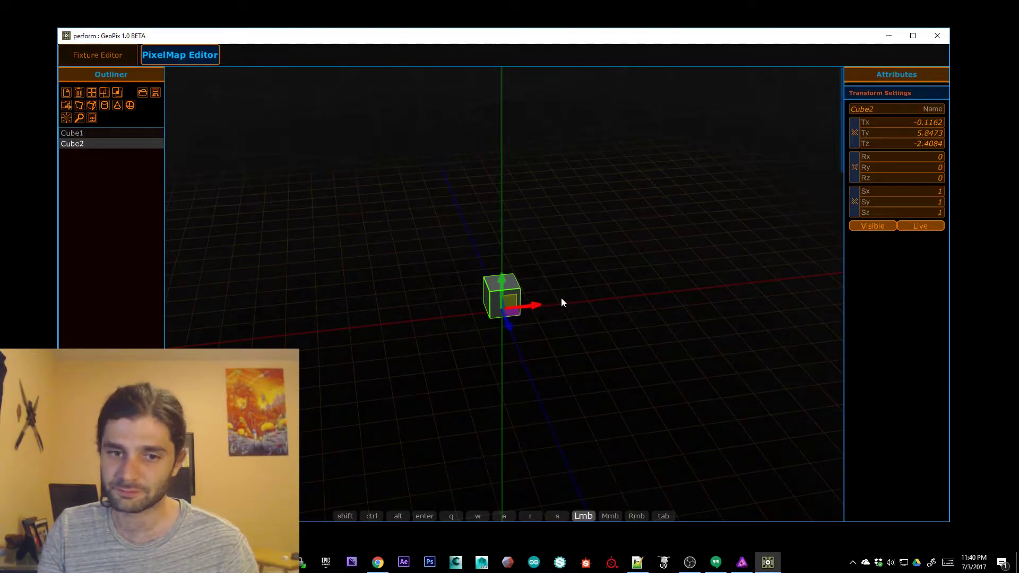
drag(542, 301, 574, 301)
Duplicate the moved cube eight times with the same offset to build a row of ten cubes along the X axis
click(118, 90)
click(117, 91)
click(118, 89)
click(118, 89)
click(118, 89)
click(118, 90)
click(118, 90)
click(117, 90)
alt+drag(594, 169, 439, 246)
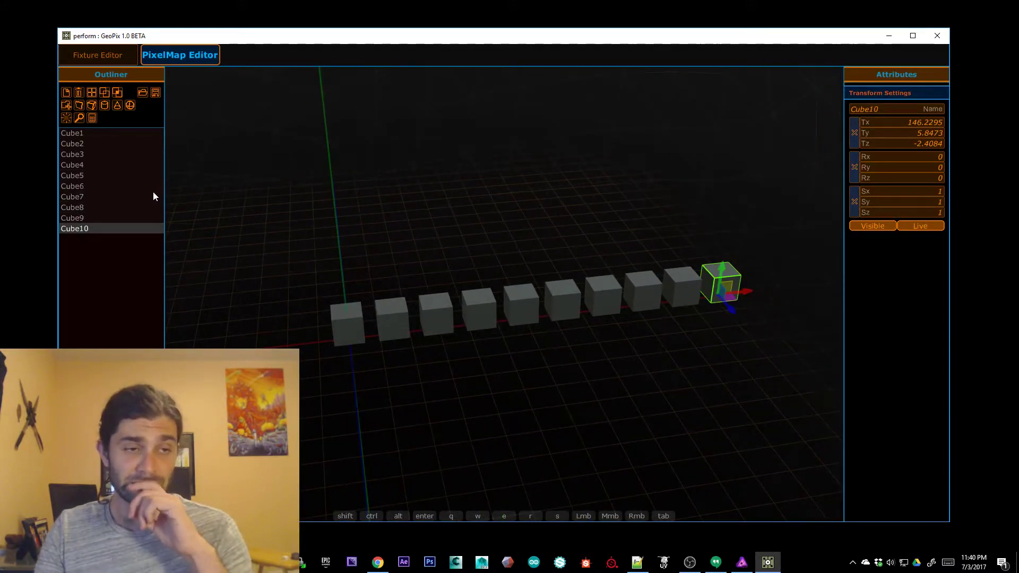
Select all ten cubes, Cube1 through Cube10, and combine them into a group
click(77, 133)
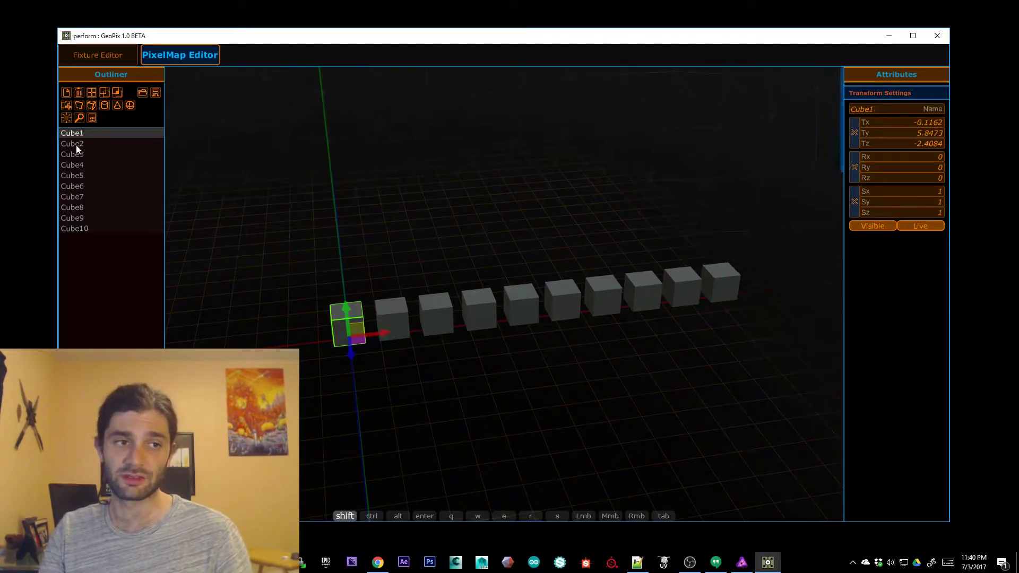
shift+click(75, 144)
shift+click(77, 154)
shift+click(79, 165)
shift+click(79, 175)
shift+click(79, 186)
shift+click(81, 197)
shift+click(81, 208)
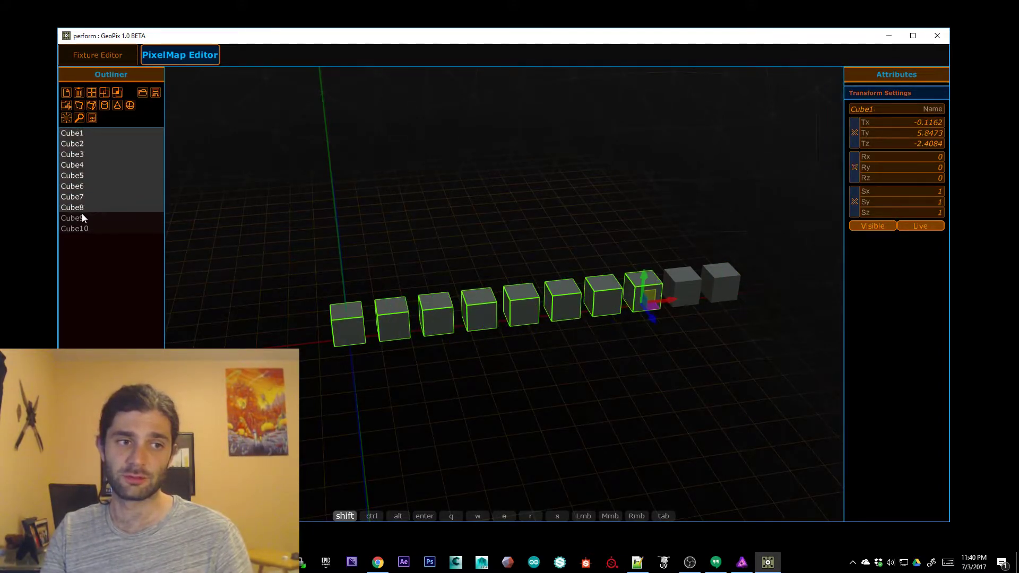
shift+click(81, 218)
shift+click(83, 229)
click(91, 93)
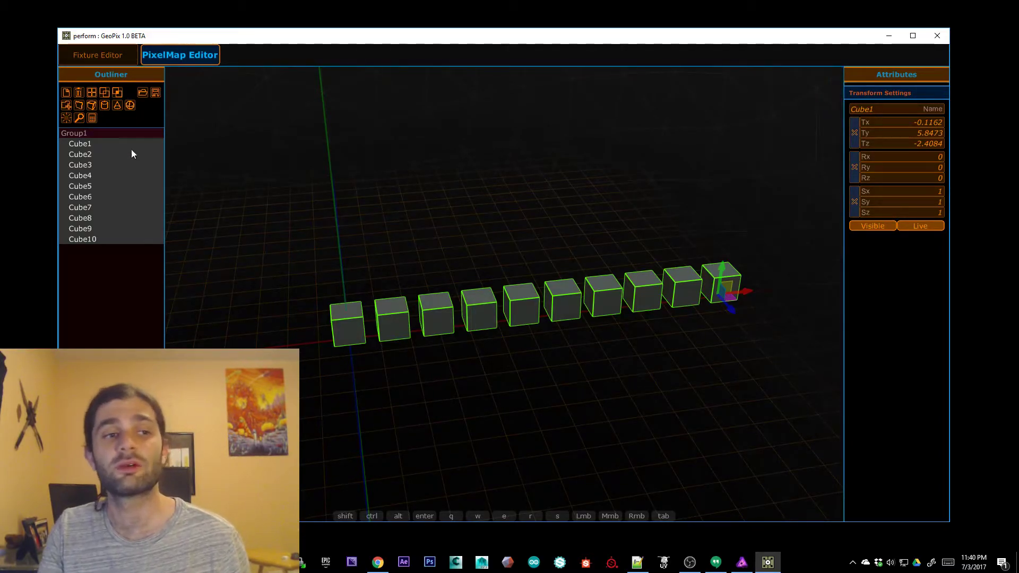
click(97, 142)
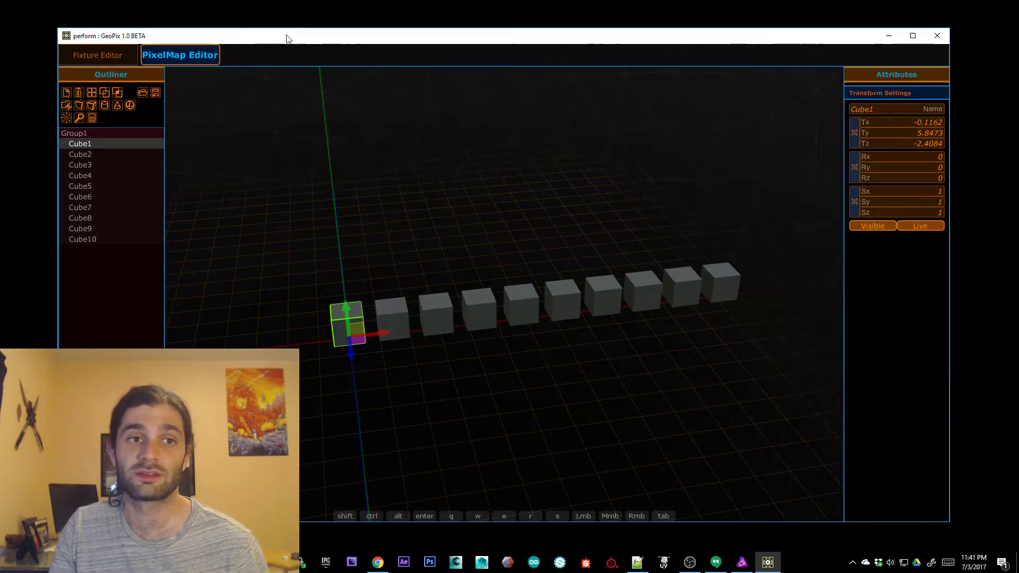
drag(287, 36, 287, 39)
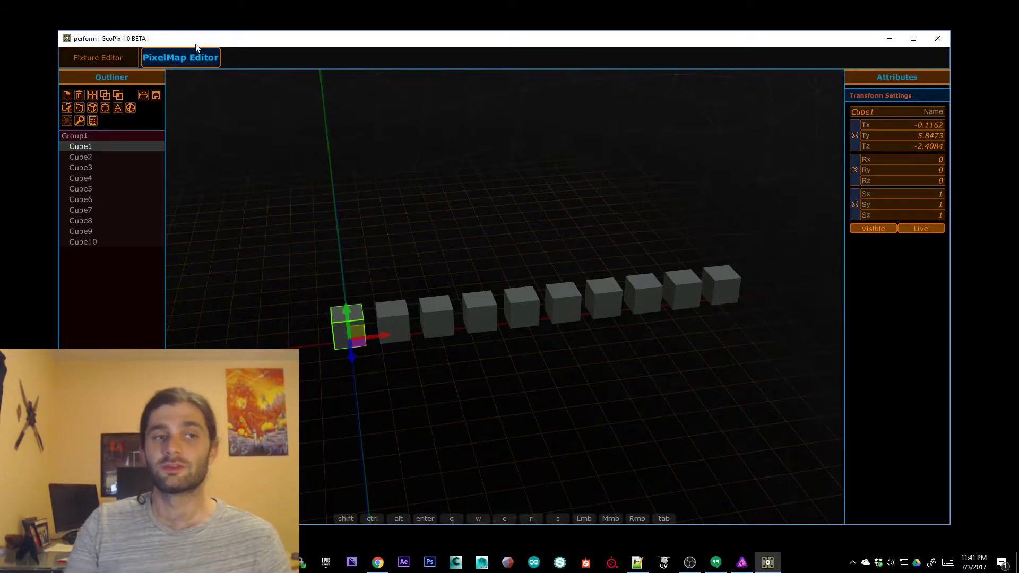
drag(222, 42, 208, 39)
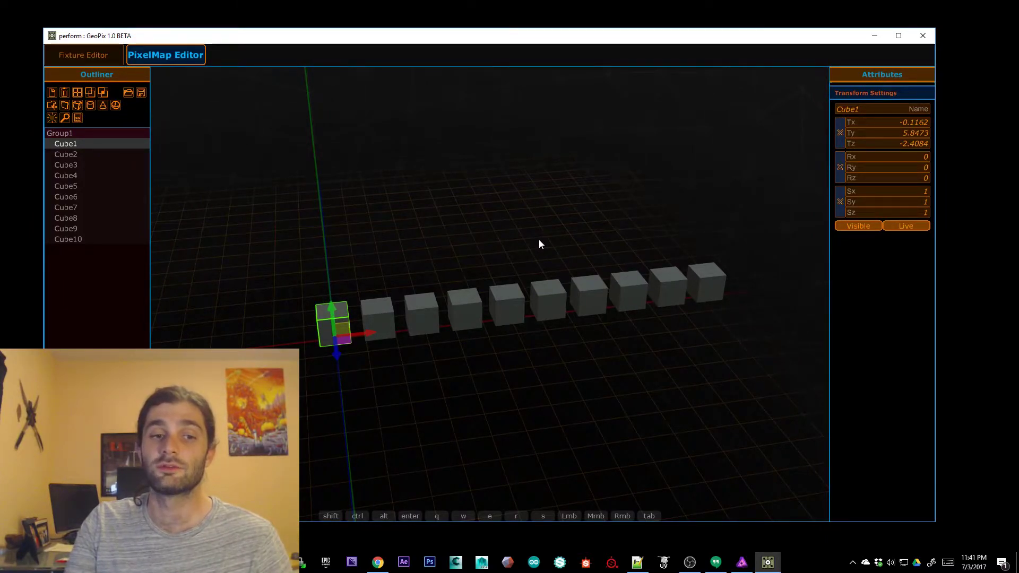
drag(473, 40, 480, 33)
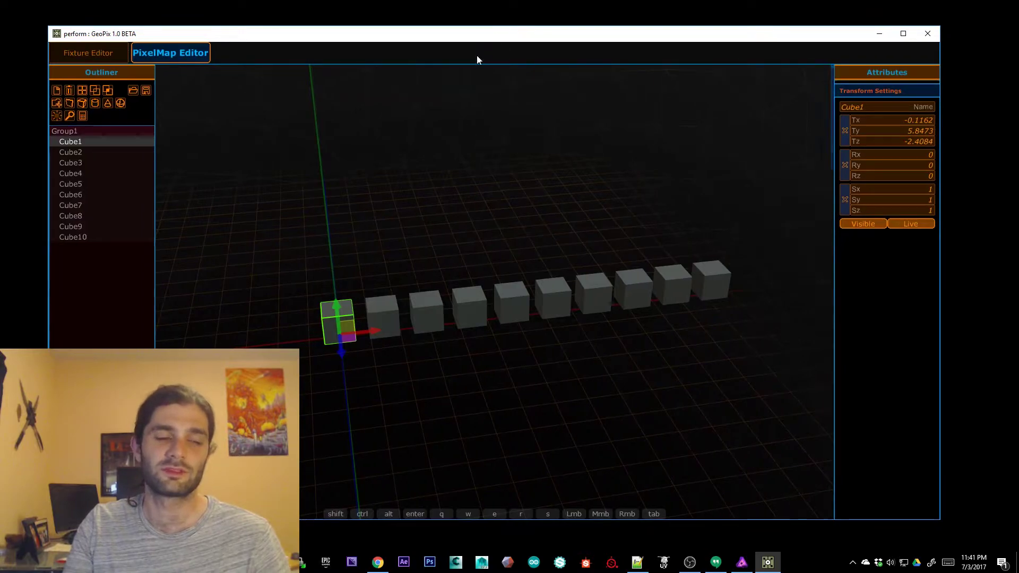
Select the group, move it around the scene and bring it back to about -0.4, 3.8, 5.5, clearing the selection
click(74, 131)
mouse_move(407, 204)
alt+mouse_down()
mouse_move(443, 221)
mouse_move(398, 148)
mouse_move(322, 200)
mouse_move(414, 206)
alt+mouse_up()
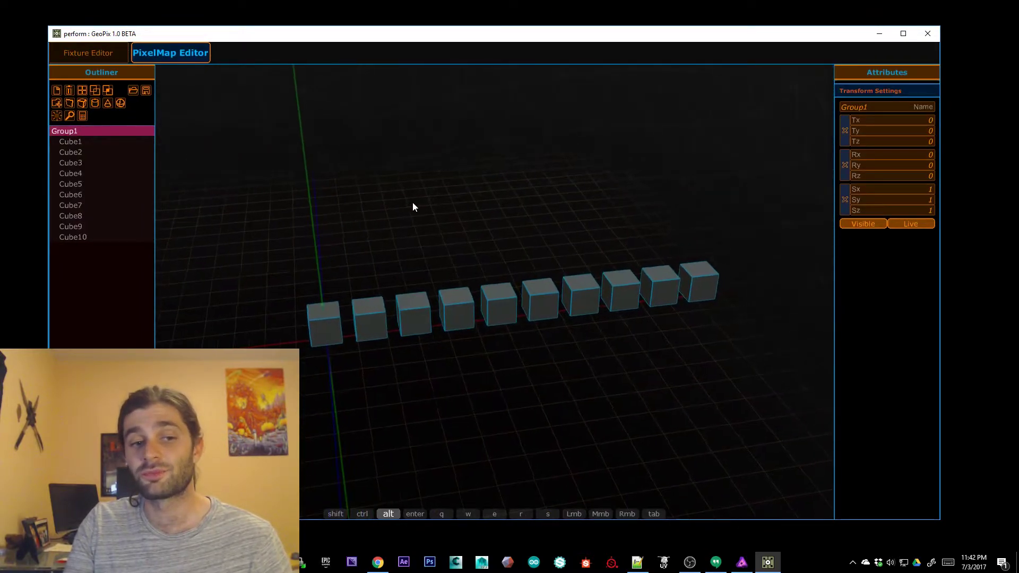
key(w)
drag(363, 322, 428, 189)
drag(330, 286, 359, 321)
key(alt)
alt+drag(365, 199, 366, 234)
mouse_move(363, 337)
mouse_down()
mouse_move(361, 195)
mouse_move(437, 307)
mouse_move(343, 357)
mouse_move(325, 302)
mouse_move(351, 272)
mouse_move(366, 344)
mouse_up()
click(464, 404)
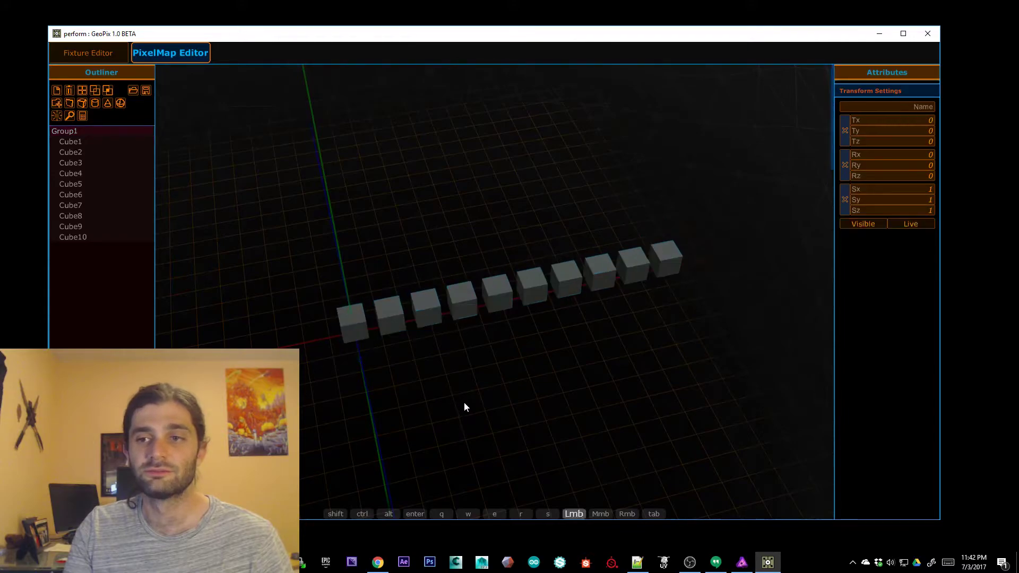
alt+drag(536, 378, 488, 335)
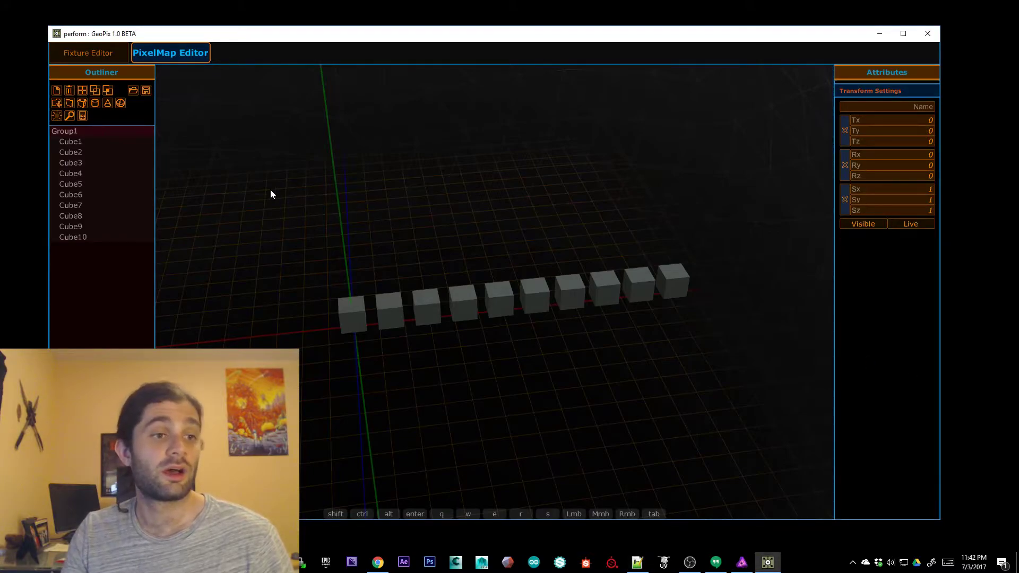
Select Cube4 through Cube10 inside the group and delete them
click(79, 163)
click(71, 174)
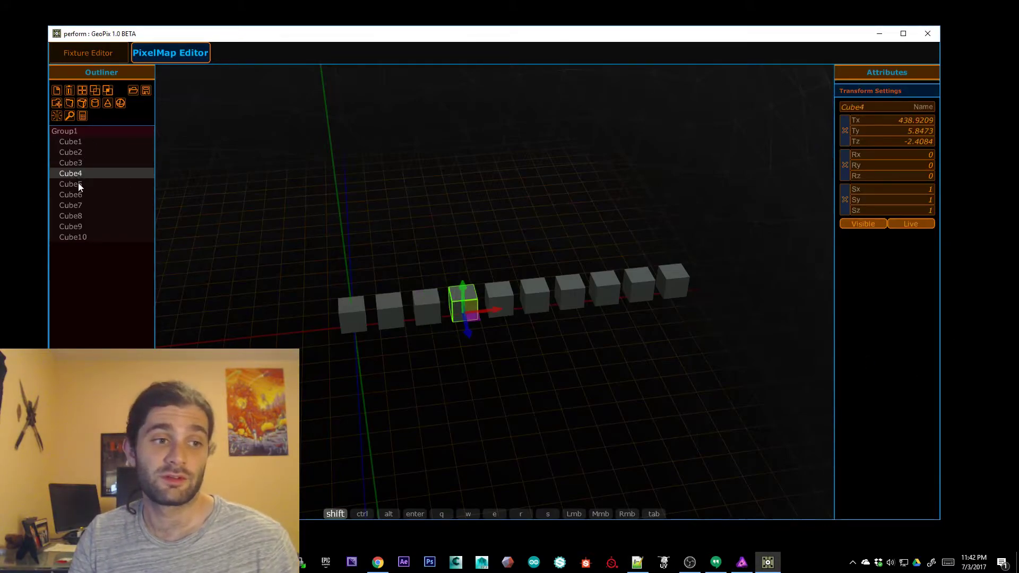
shift+click(78, 183)
shift+click(79, 195)
shift+click(79, 205)
shift+click(79, 215)
shift+click(78, 226)
shift+click(78, 237)
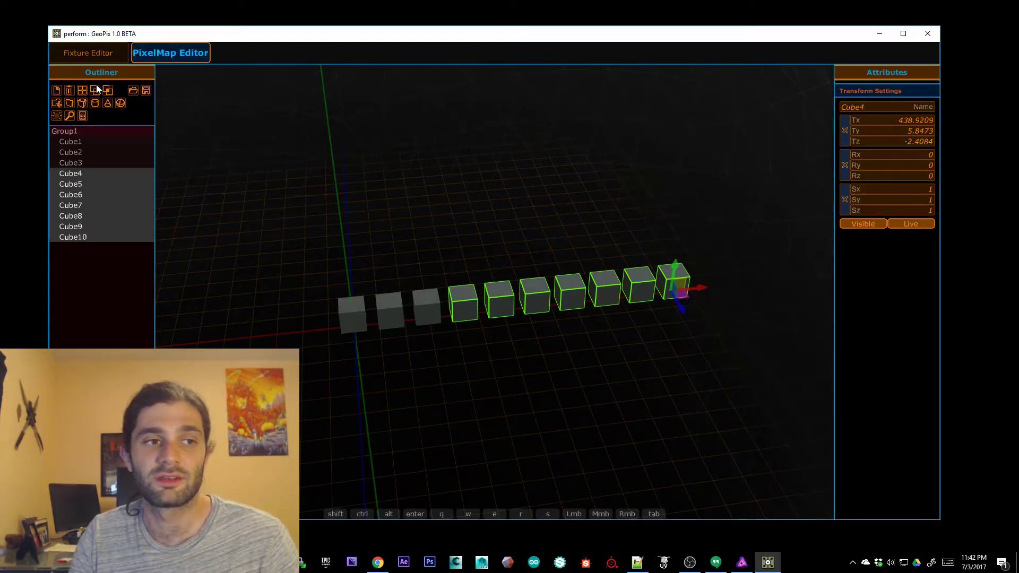
click(69, 91)
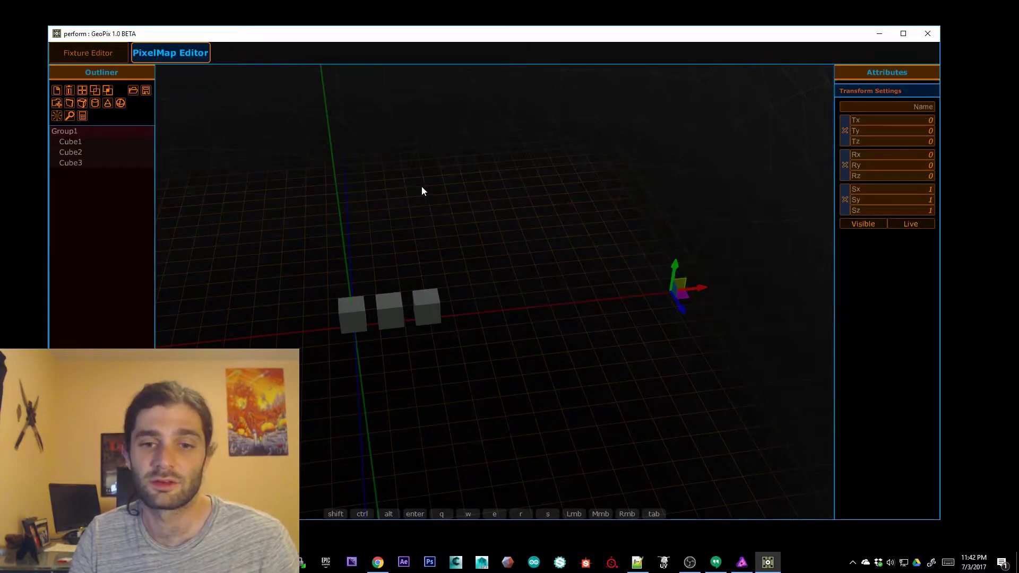
Select Cube1, Cube2 and Cube3 in turn and compare their list order with their positions in the scene
click(76, 141)
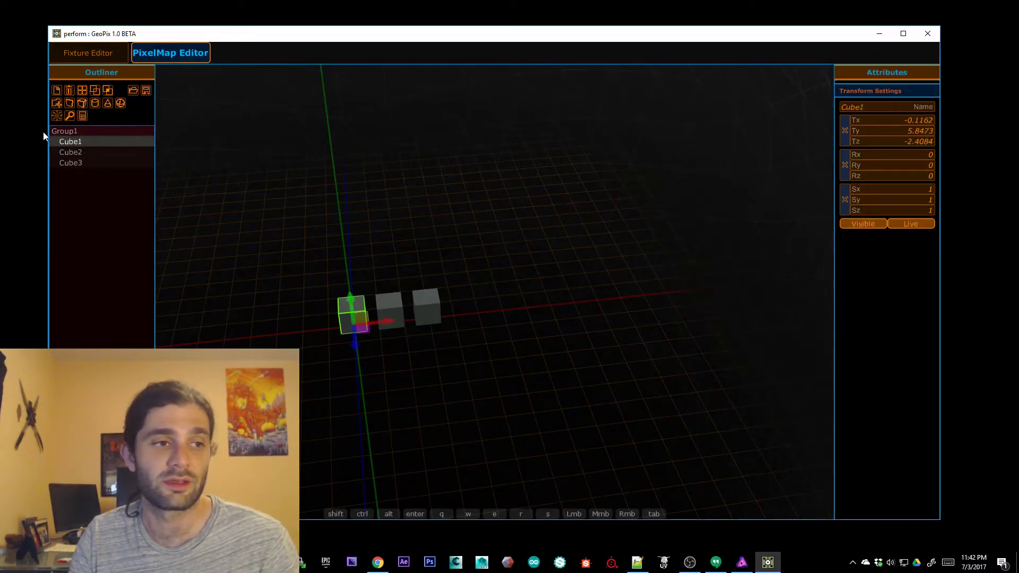
click(84, 152)
click(85, 163)
click(81, 141)
click(82, 152)
click(82, 162)
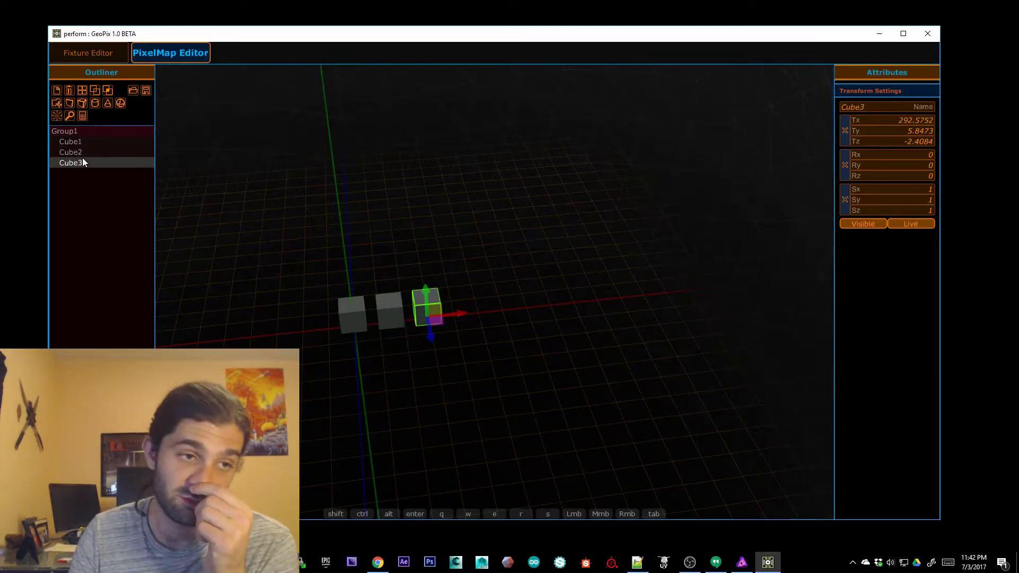
Rename Cube1, the cube nearest the origin, as Cube4
click(76, 141)
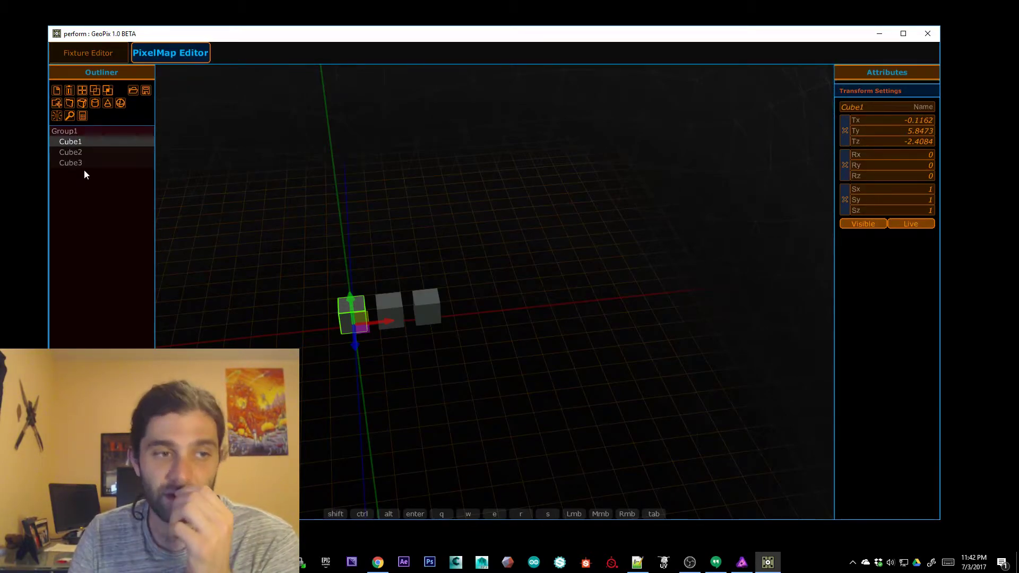
click(876, 110)
key(BackSpace)
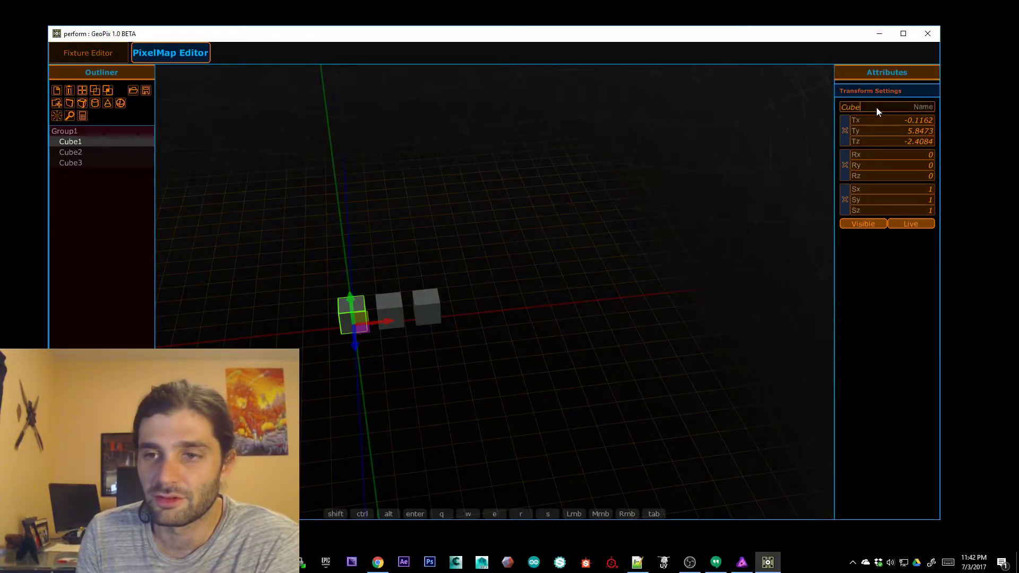
text(4)
key(Return)
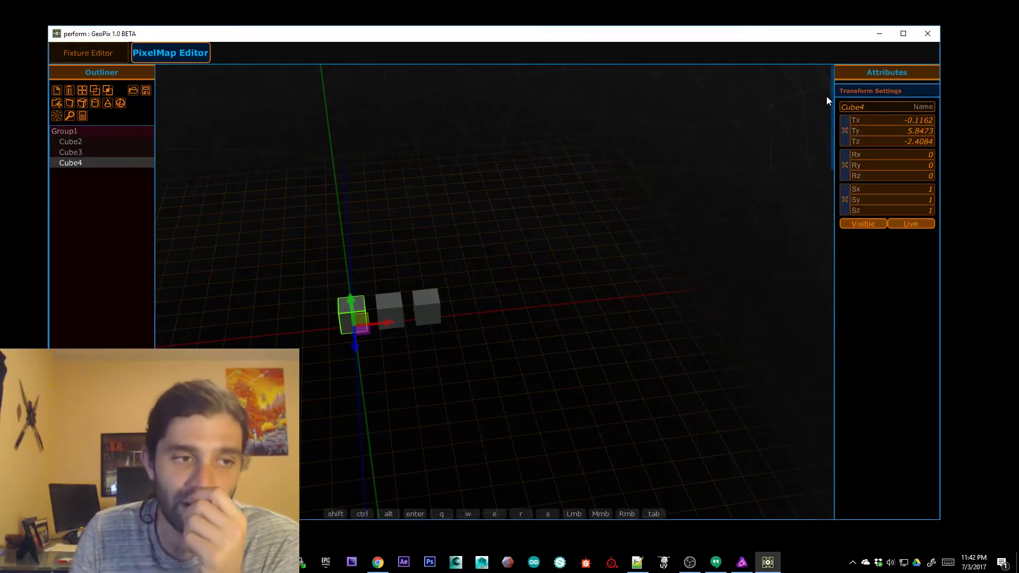
Rename Cube3, the cube farthest along the X axis, as Cube30
click(81, 151)
click(887, 110)
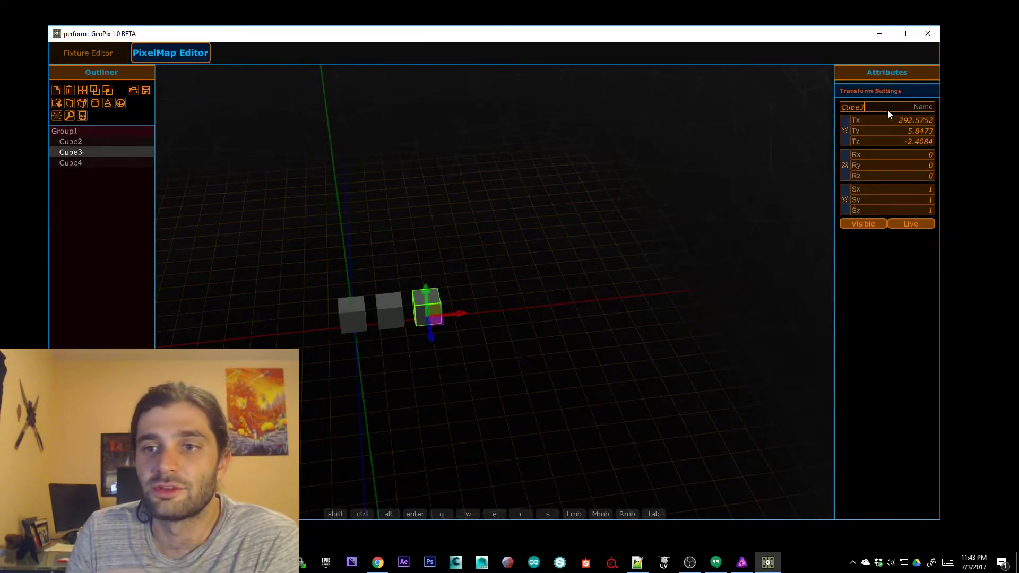
text(0)
key(Return)
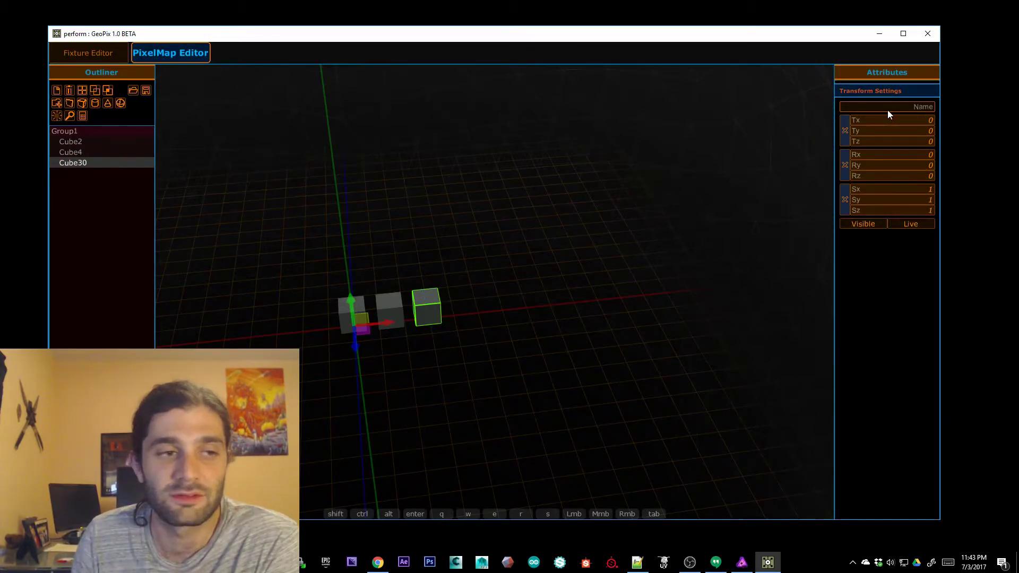
Select the group and examine its three cubes from closer up in the scene
click(75, 131)
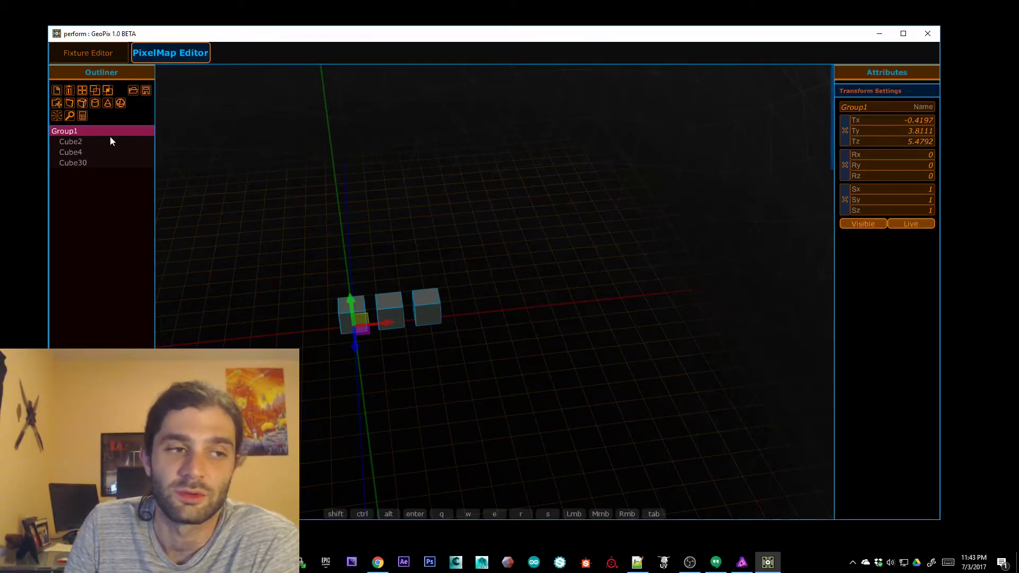
scroll(392, 242, down, 3)
alt+right_drag(399, 225, 484, 223)
alt+drag(485, 222, 492, 210)
alt+right_drag(493, 209, 457, 216)
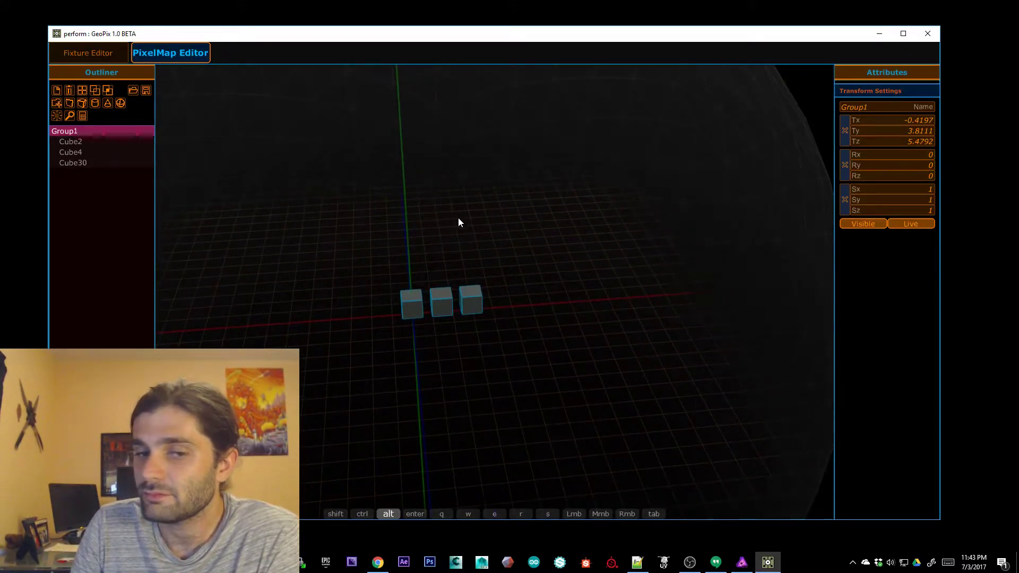
alt+middle_drag(457, 217, 373, 240)
alt+right_drag(374, 240, 432, 229)
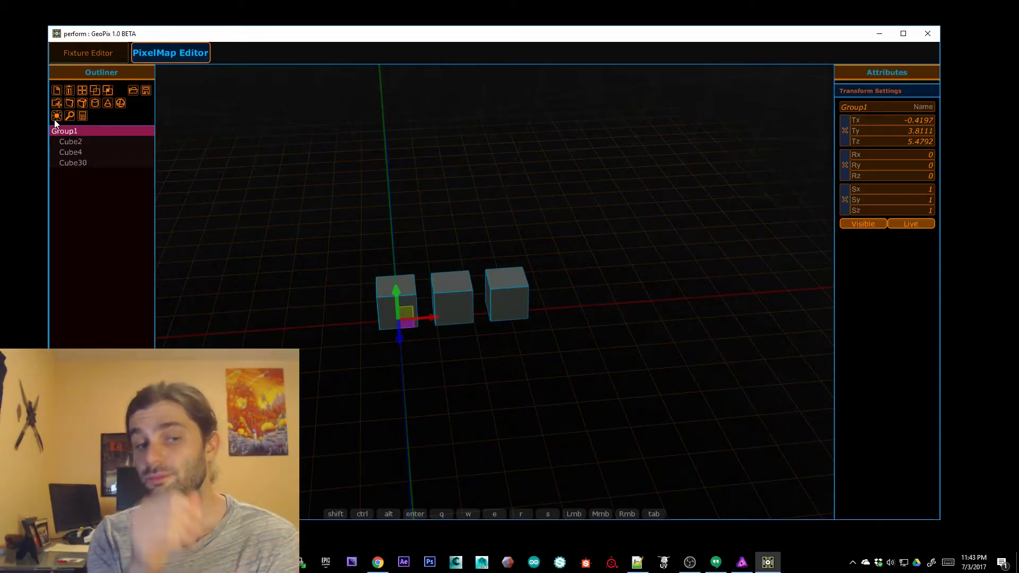
drag(223, 38, 215, 32)
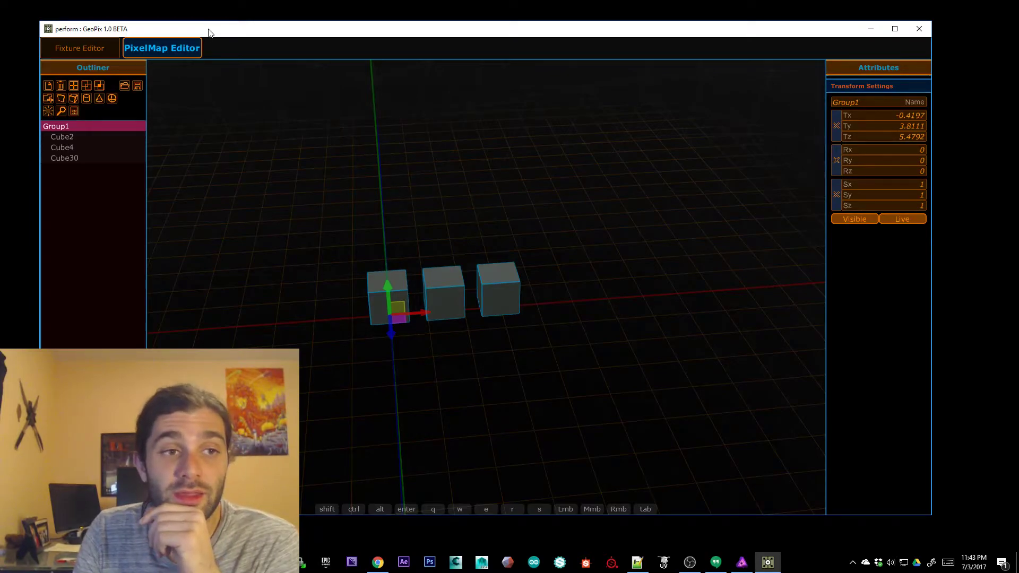
drag(208, 31, 215, 35)
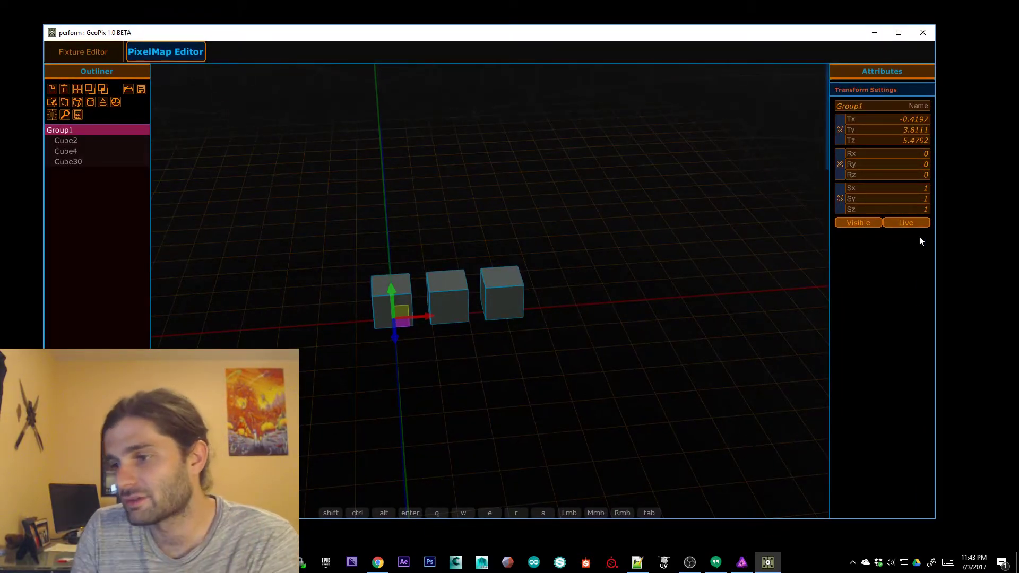
key(alt+Tab)
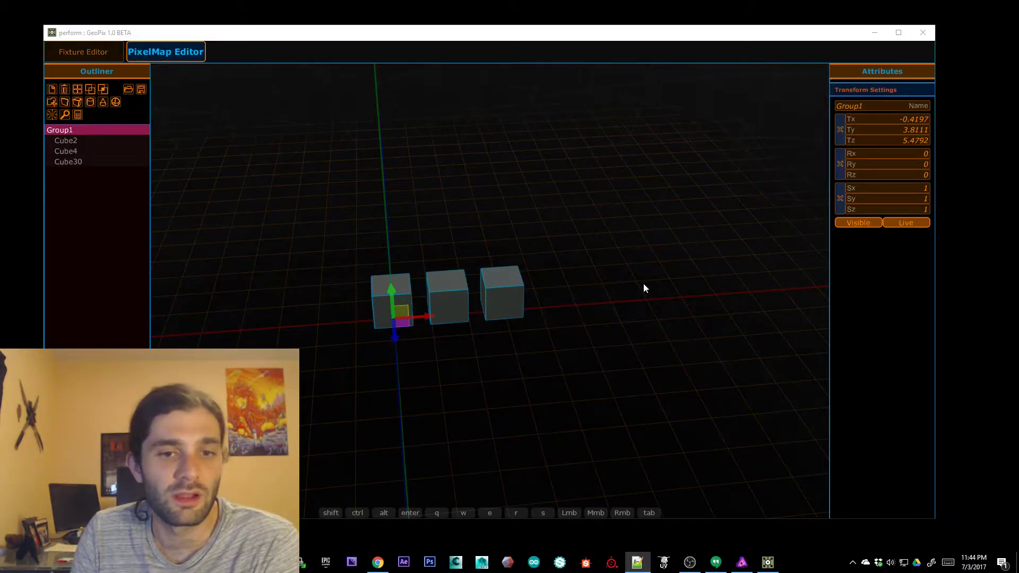
Start a new empty scene and import the polyCharacter.obj model into it
click(54, 88)
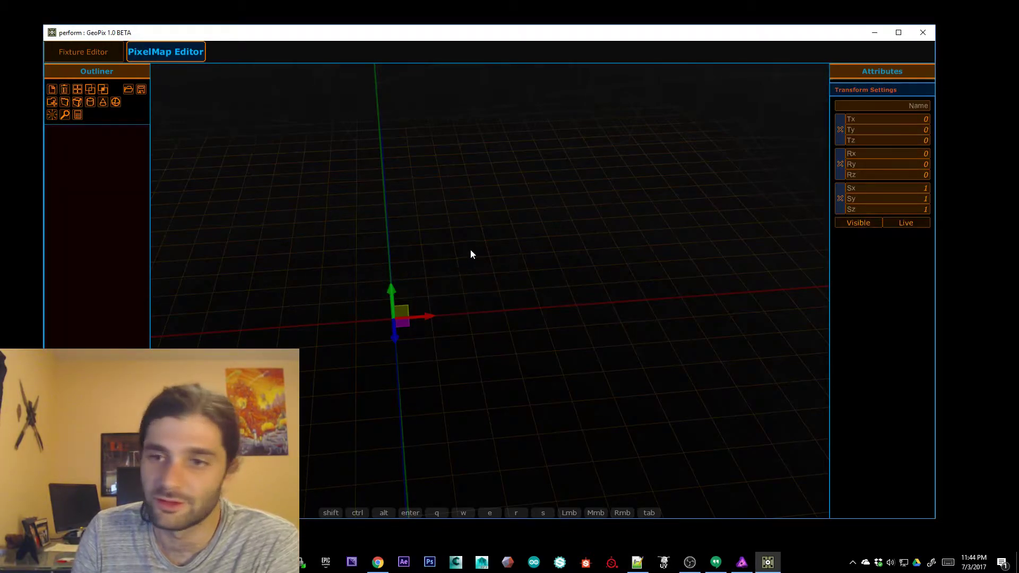
mouse_move(400, 214)
alt+right_down()
mouse_move(428, 216)
mouse_move(414, 213)
alt+right_up()
click(52, 101)
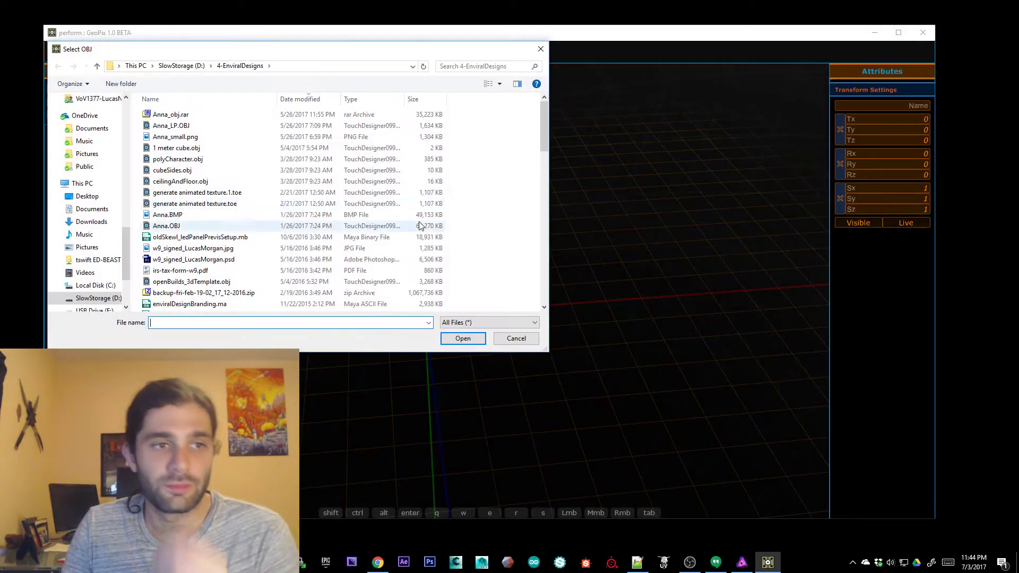
double_click(202, 159)
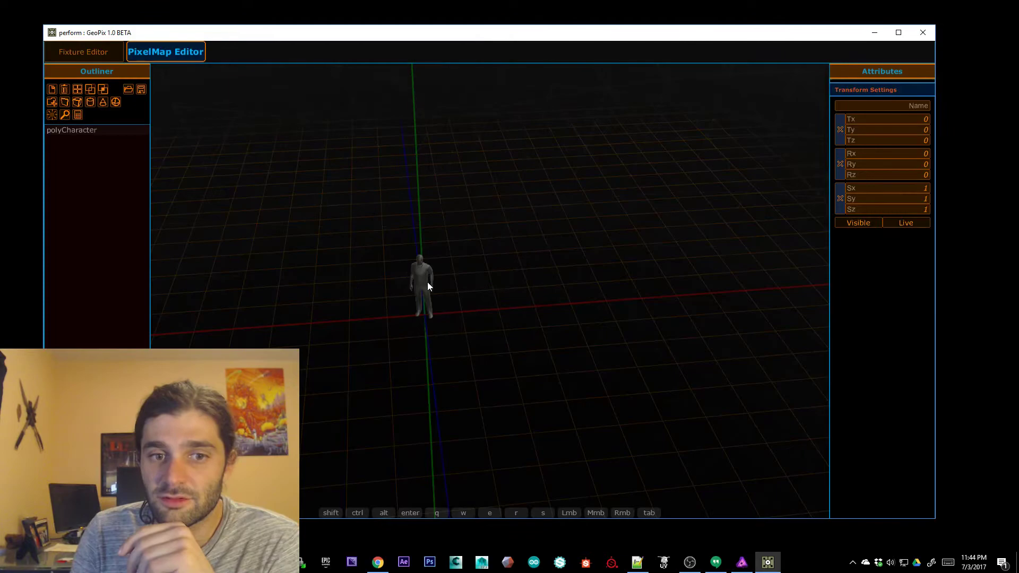
Move the imported polyCharacter backward along the Z axis to about -80, then deselect it
alt+right_drag(411, 317, 384, 293)
alt+middle_drag(385, 293, 533, 264)
click(457, 254)
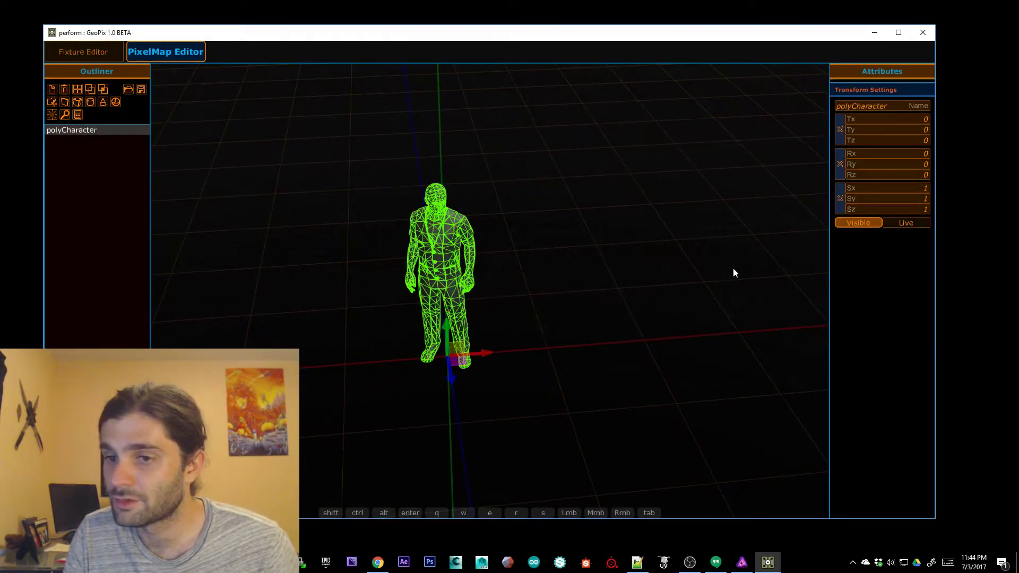
alt+drag(509, 237, 581, 320)
key(w)
click(464, 355)
drag(463, 355, 451, 249)
click(567, 286)
Examine the character from several sides and check its offset from the origin along the Z axis
alt+right_drag(451, 250, 655, 281)
alt+drag(656, 281, 568, 243)
alt+right_drag(568, 244, 623, 232)
alt+drag(623, 232, 441, 239)
alt+right_drag(441, 239, 402, 203)
alt+drag(403, 203, 288, 232)
alt+drag(551, 266, 289, 321)
alt+right_drag(288, 320, 353, 344)
alt+scroll(352, 344, down, 5)
alt+drag(291, 341, 588, 324)
alt+right_drag(588, 324, 561, 325)
mouse_move(562, 325)
alt+mouse_down()
mouse_move(450, 308)
mouse_move(243, 303)
mouse_move(259, 310)
mouse_move(232, 311)
mouse_move(550, 334)
mouse_move(572, 325)
alt+mouse_up()
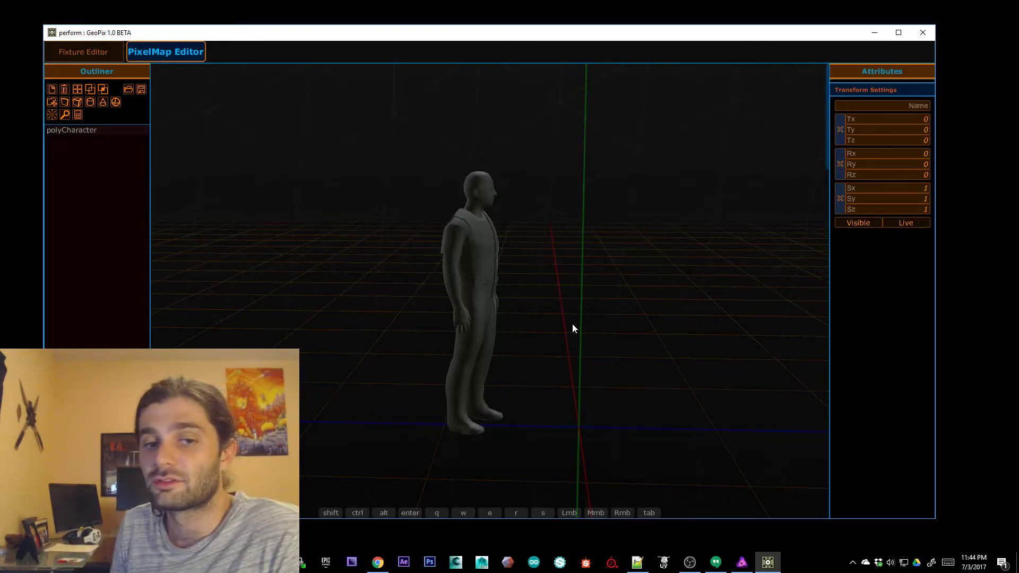
click(493, 350)
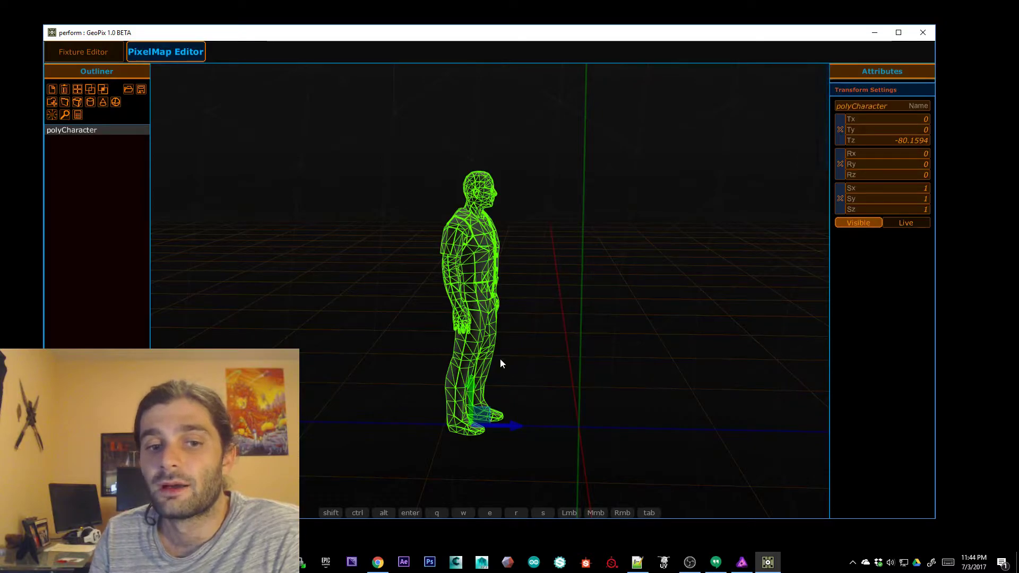
click(518, 344)
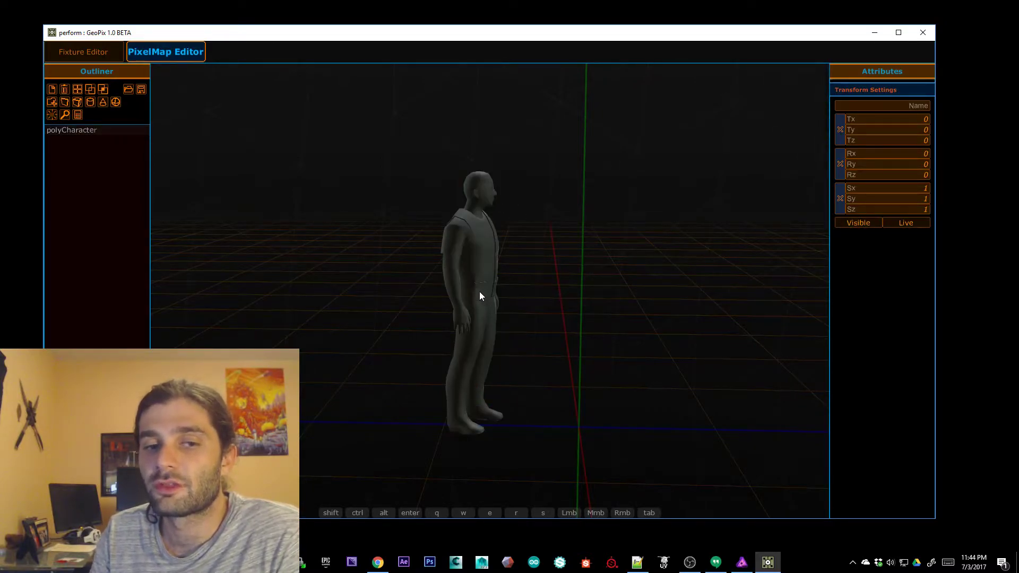
alt+drag(526, 304, 573, 345)
alt+right_drag(540, 423, 561, 371)
alt+drag(560, 371, 527, 374)
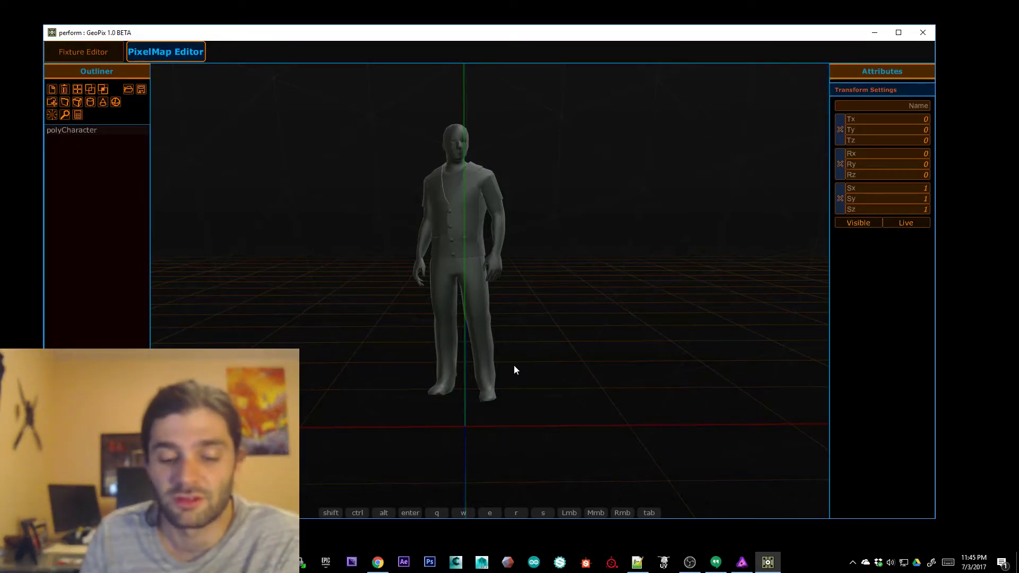
alt+right_drag(582, 325, 477, 237)
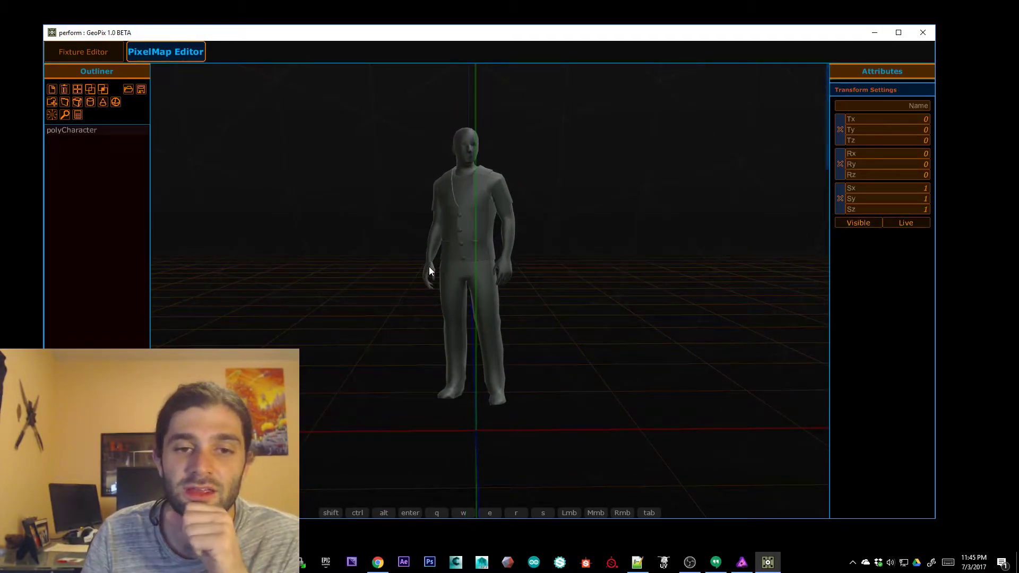
scroll(546, 290, up, 3)
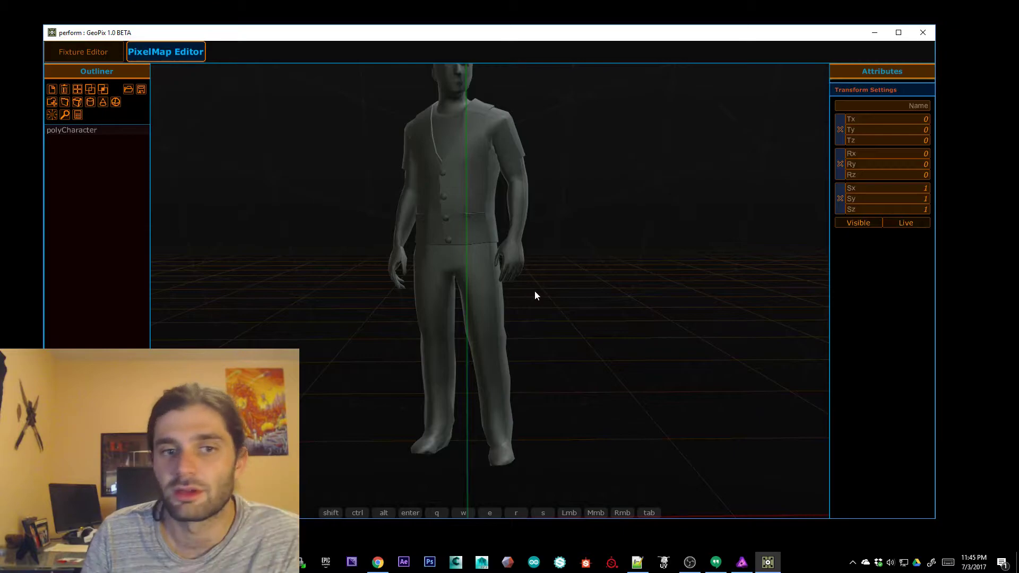
scroll(535, 290, down, 4)
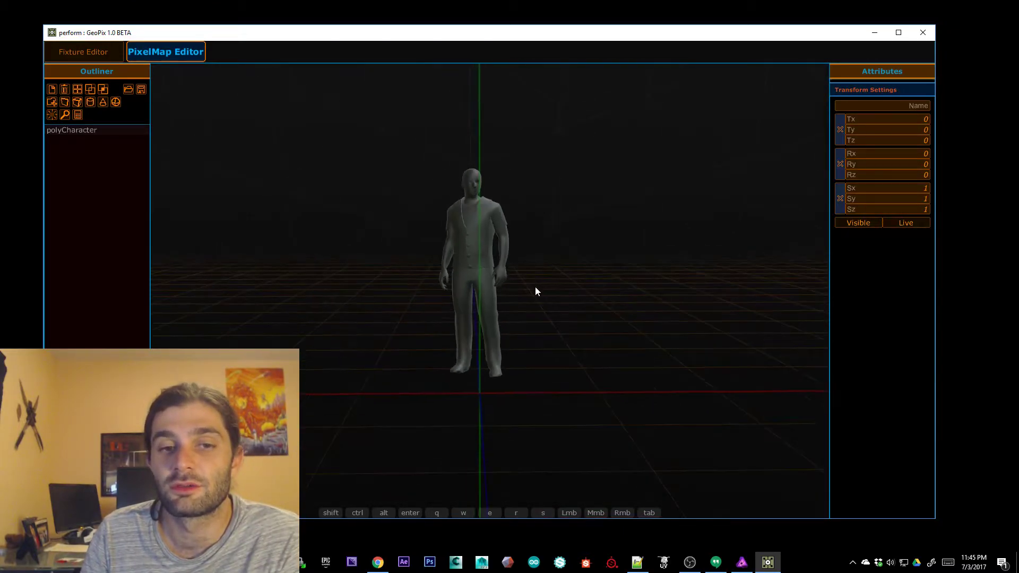
alt+drag(382, 291, 319, 304)
alt+right_drag(318, 303, 389, 287)
alt+drag(389, 287, 394, 289)
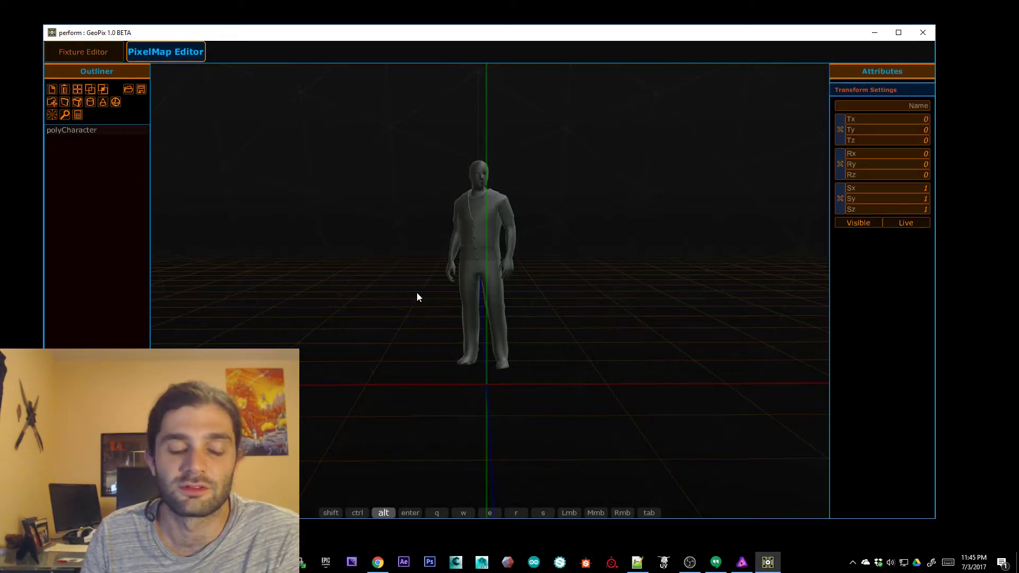
alt+drag(399, 280, 400, 323)
alt+right_drag(400, 323, 400, 329)
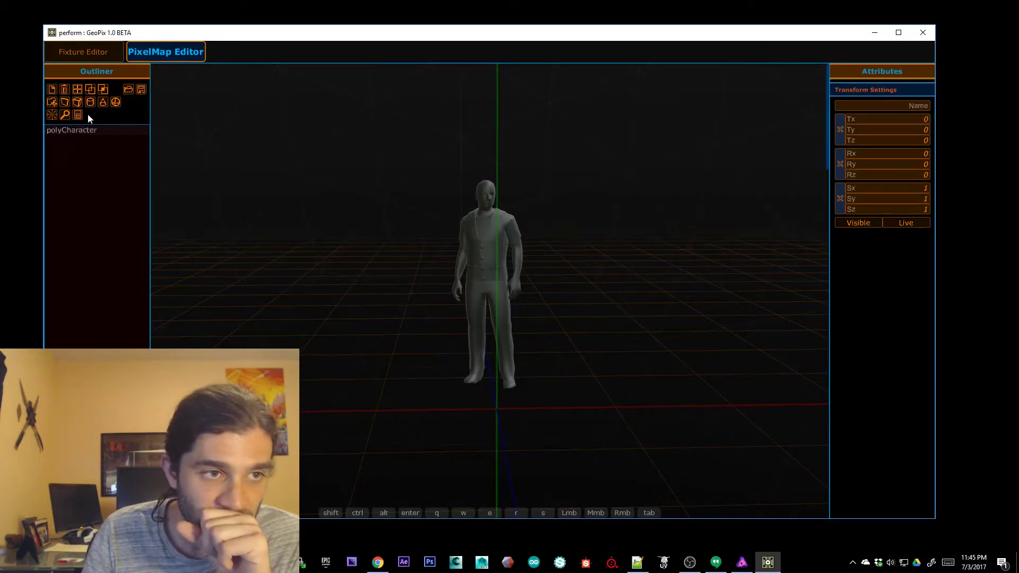
Add a cube at the origin and move it along the X axis to about -98
click(77, 101)
click(552, 366)
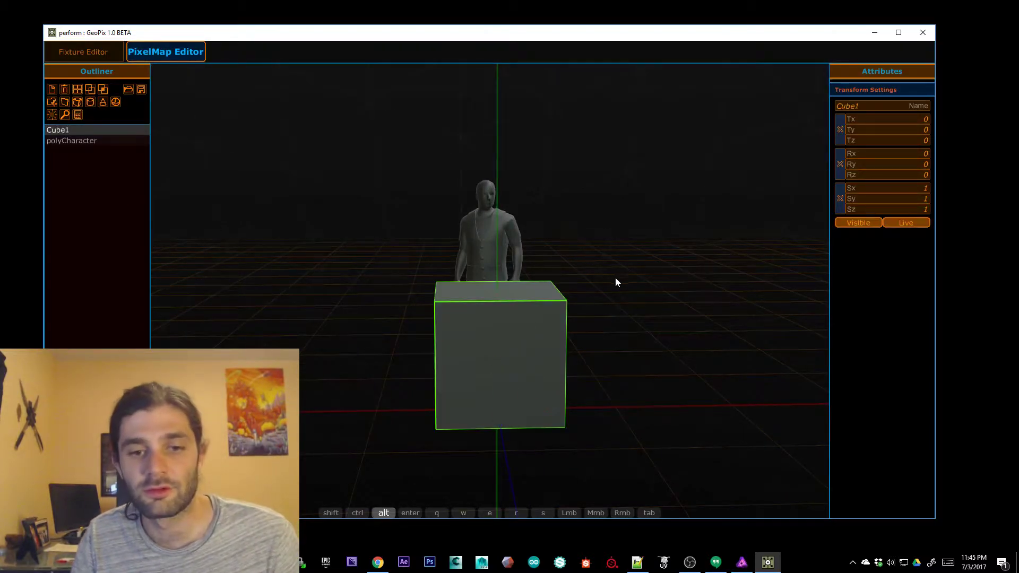
alt+drag(610, 281, 603, 339)
key(w)
drag(539, 418, 426, 417)
Add a second cube and move it along the X axis to about 94, on the character's other side
click(75, 100)
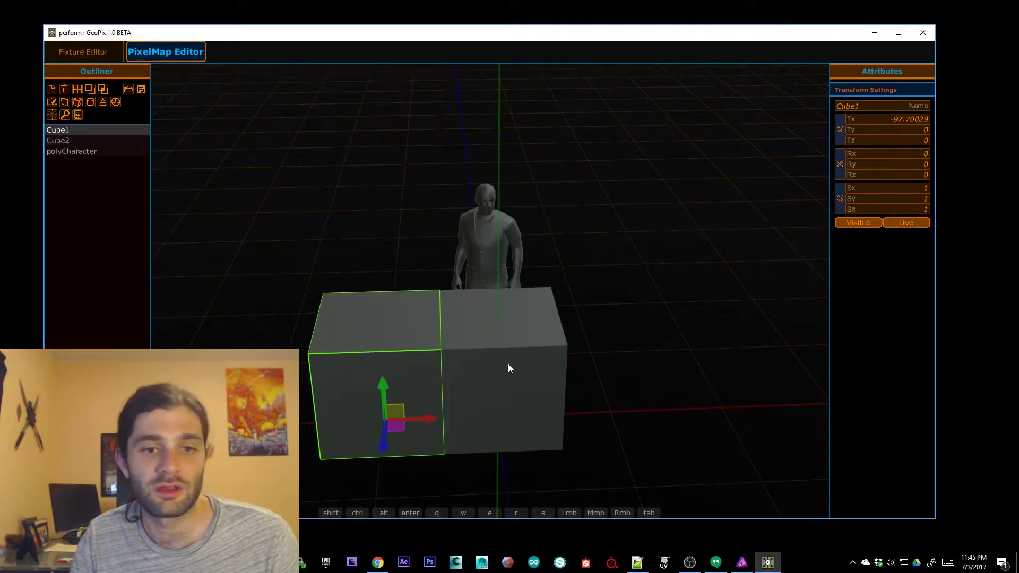
click(512, 365)
drag(549, 415, 659, 413)
Scale both cubes together into tall, thin slabs and rotate them in mirrored directions about the vertical axis, flanking the character
shift+click(362, 393)
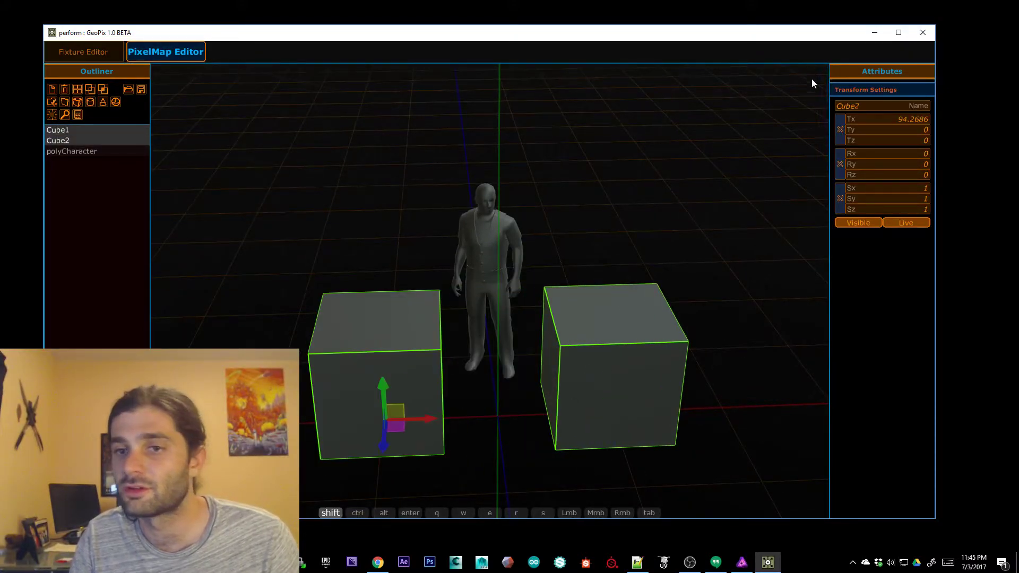
mouse_move(812, 74)
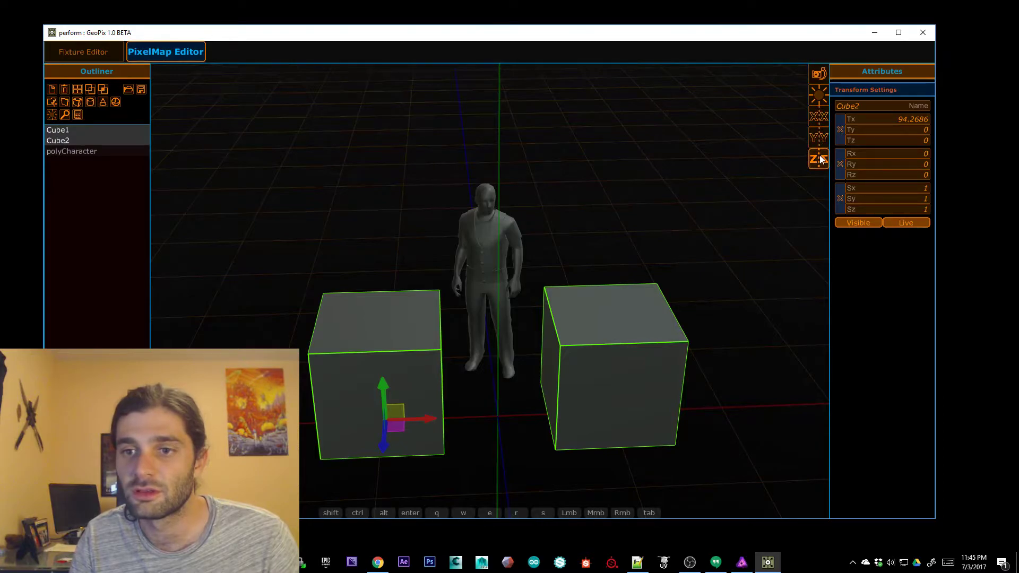
scroll(637, 232, down, 5)
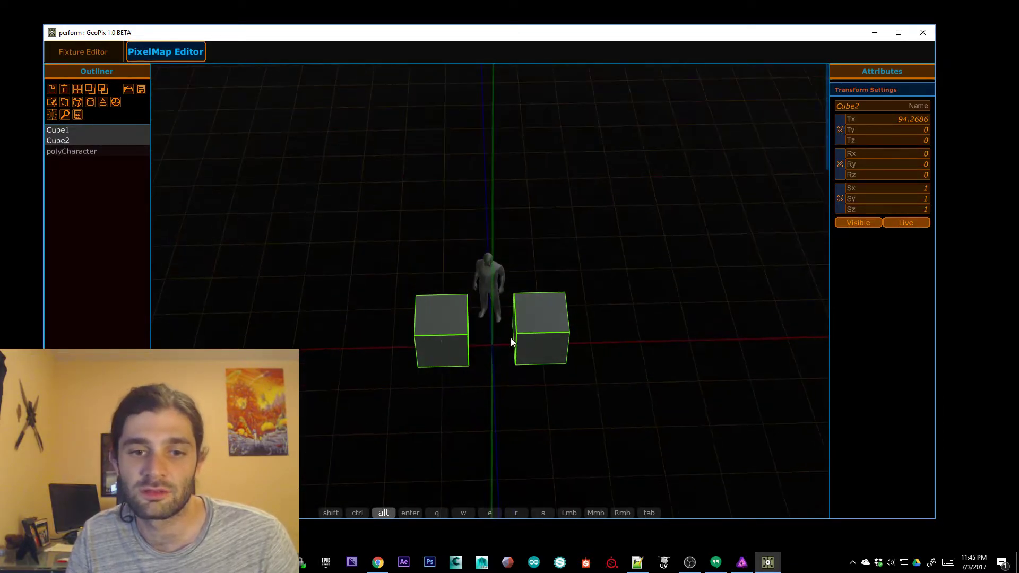
alt+drag(456, 361, 590, 262)
key(r)
key(e)
drag(594, 363, 642, 327)
key(r)
click(582, 393)
Add a third cube and move it forward along the Z axis to about 153, in front of the character
alt+drag(469, 367, 475, 327)
alt+middle_drag(523, 358, 506, 383)
alt+drag(506, 382, 399, 370)
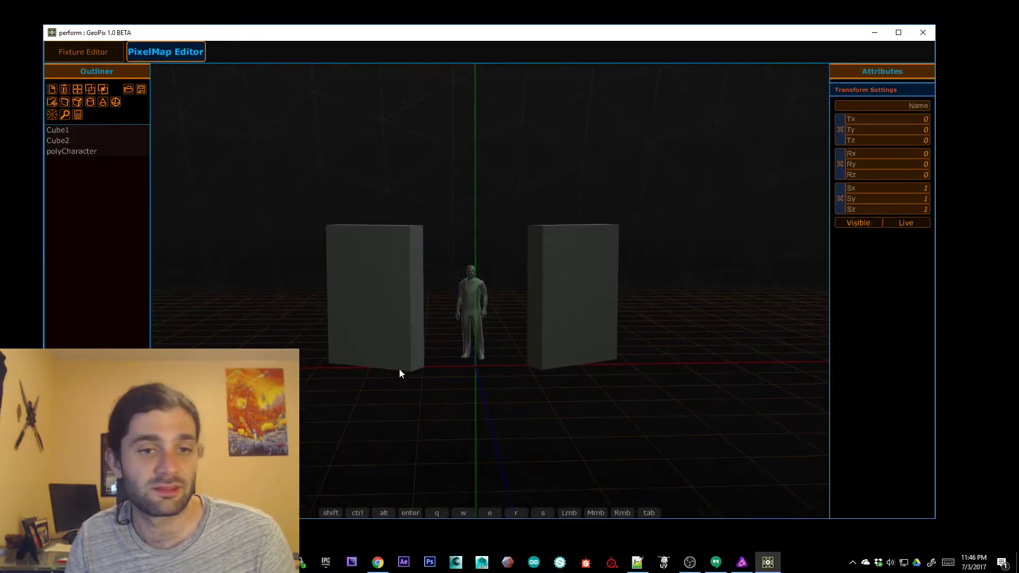
click(77, 106)
click(467, 333)
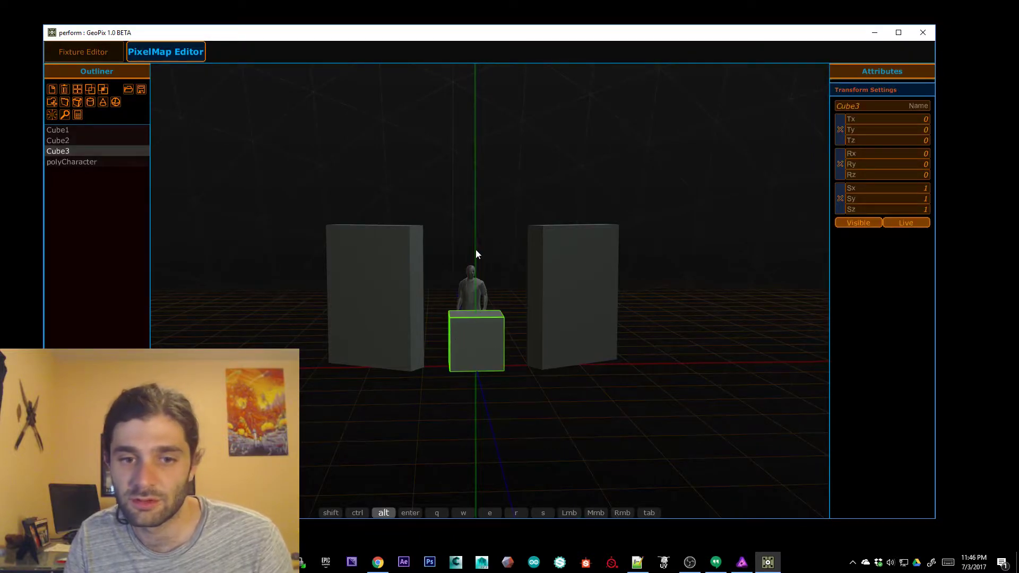
alt+drag(475, 261, 487, 325)
key(w)
drag(490, 382, 494, 432)
Snap a lower corner of Cube3 to the upper inner front corner of the slab on the negative X side
alt+drag(493, 433, 453, 397)
key(s)
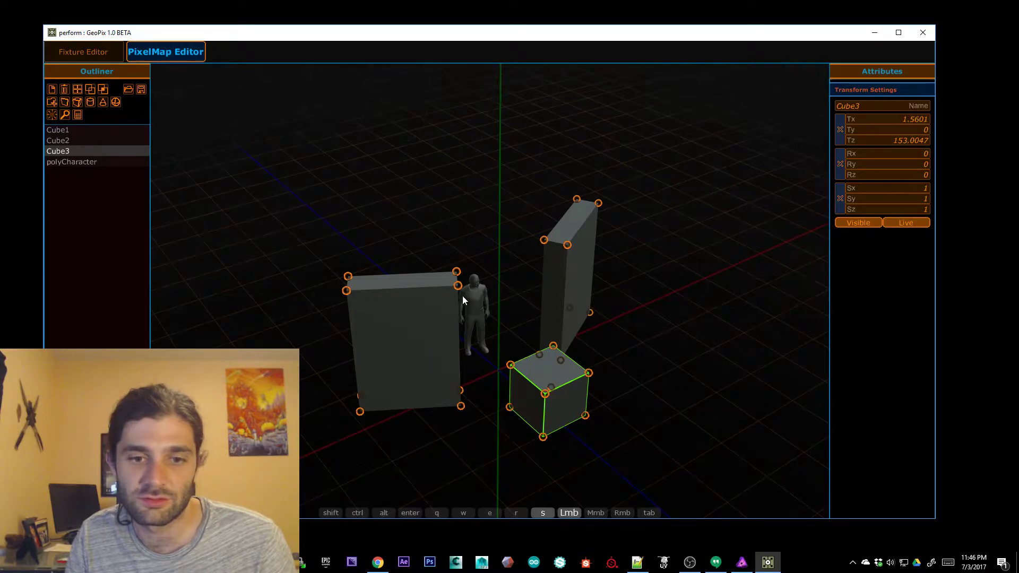
drag(463, 295, 509, 407)
alt+drag(627, 386, 497, 252)
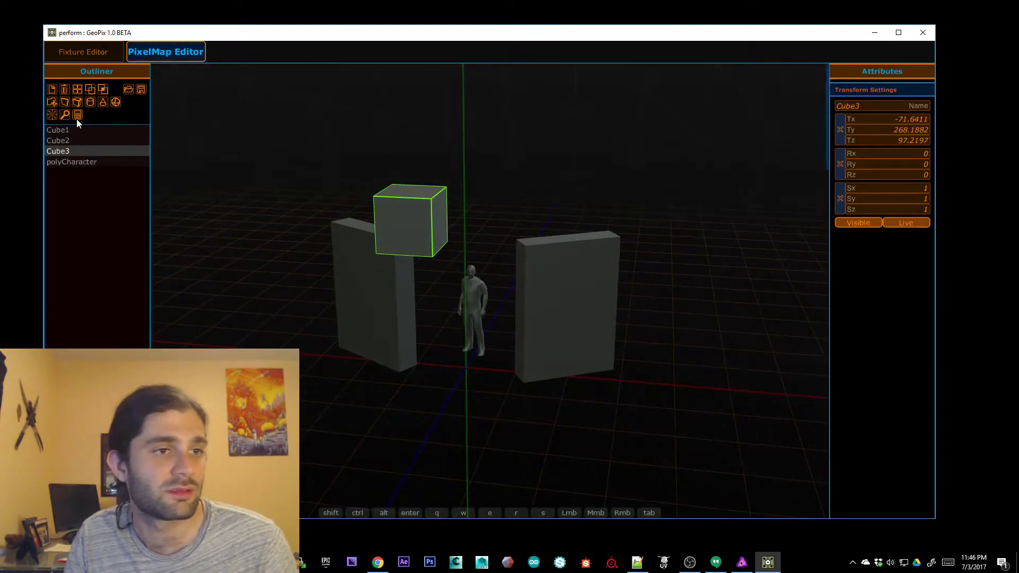
Add a cylinder at the origin, select it and delete it
click(90, 102)
click(452, 349)
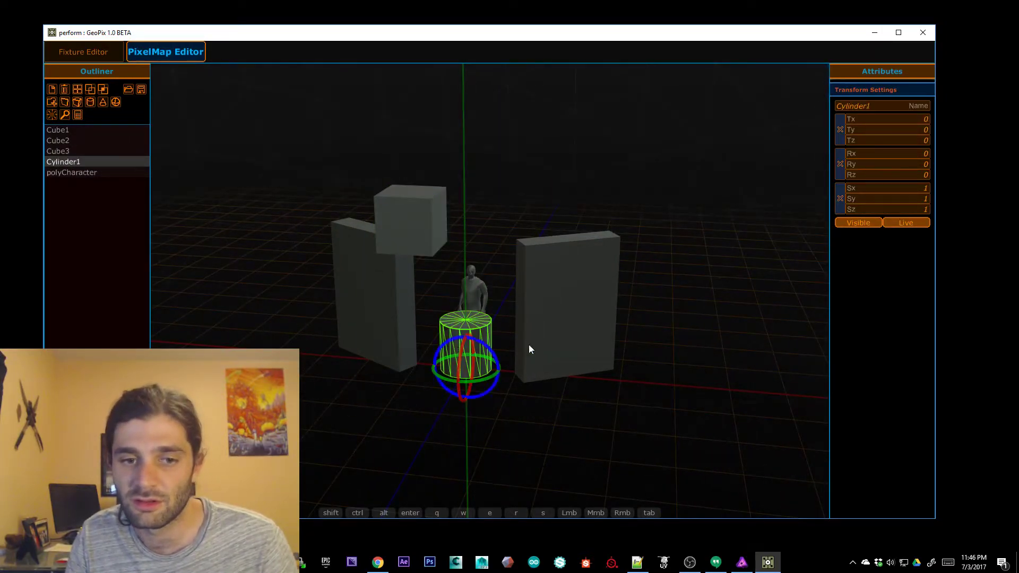
click(65, 91)
Add a plane and snap its lower-left corner to the upper inner front corner of the slab on the positive X side
alt+drag(399, 410, 427, 401)
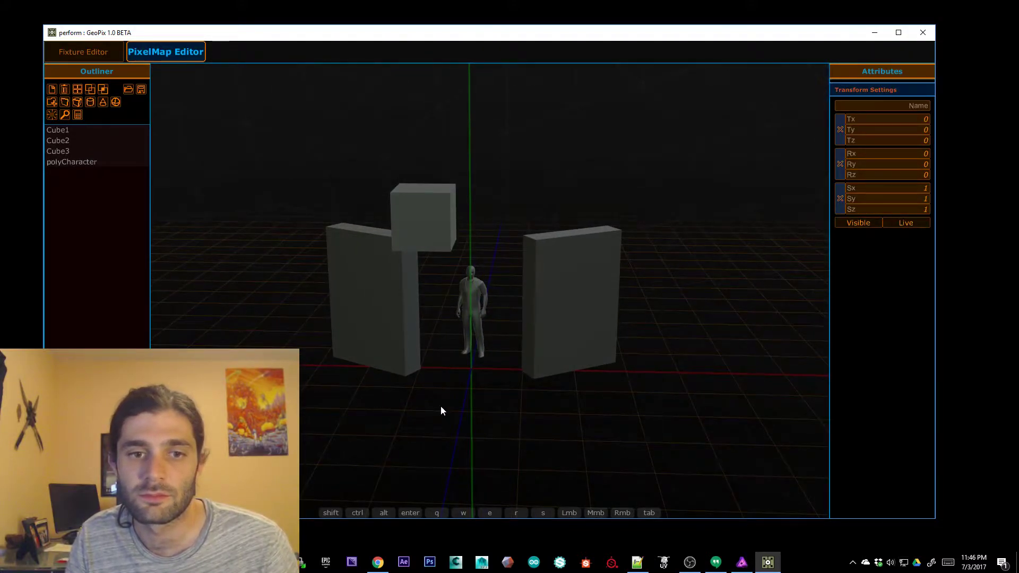
alt+right_drag(581, 386, 549, 370)
alt+drag(548, 371, 552, 356)
click(65, 102)
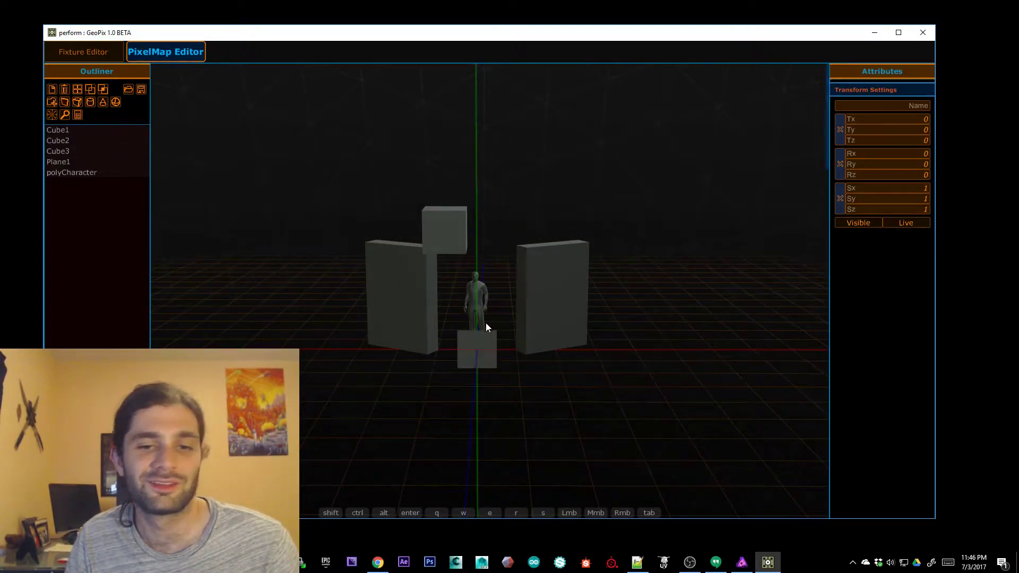
click(487, 334)
key(s)
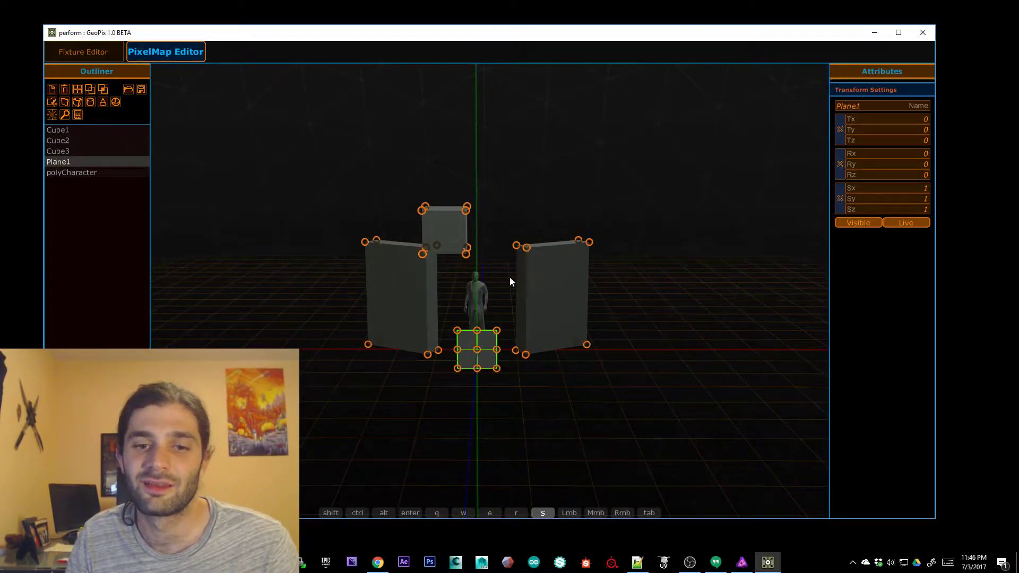
drag(456, 367, 526, 248)
Snap the plane's lower-left corner to the upper outer corner of the slab on the positive X side and deselect it
alt+drag(456, 345, 477, 343)
alt+middle_drag(649, 346, 666, 378)
alt+right_drag(666, 377, 645, 368)
alt+drag(644, 368, 724, 268)
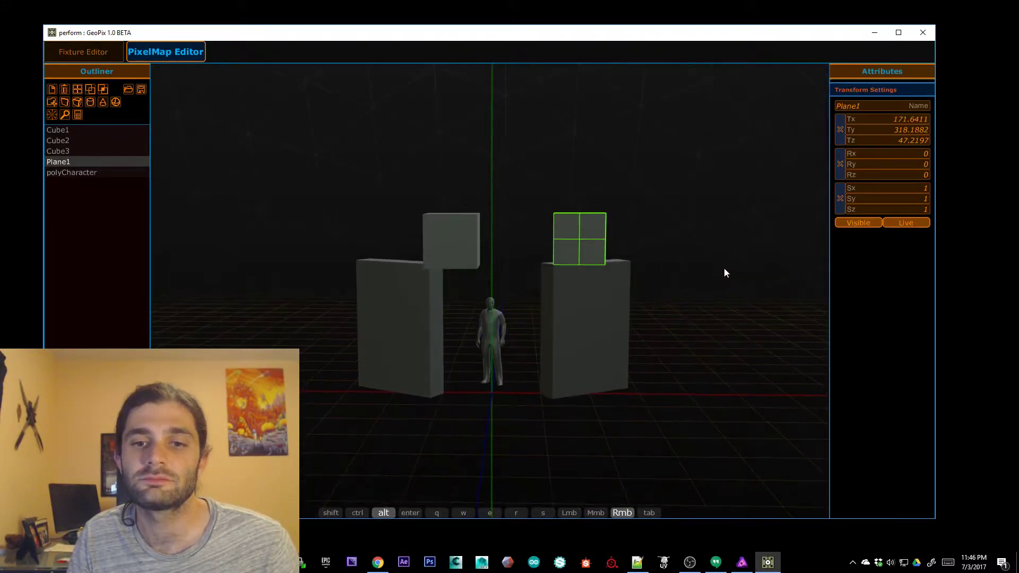
alt+middle_drag(723, 268, 629, 258)
drag(500, 248, 584, 245)
alt+right_drag(667, 291, 548, 241)
alt+middle_drag(549, 241, 607, 190)
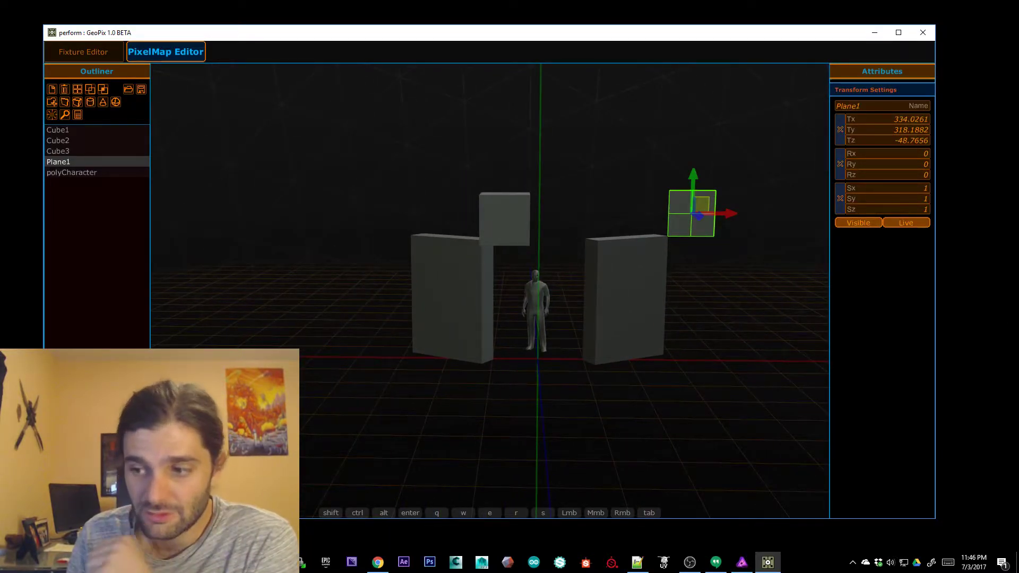
alt+drag(743, 300, 727, 282)
click(117, 238)
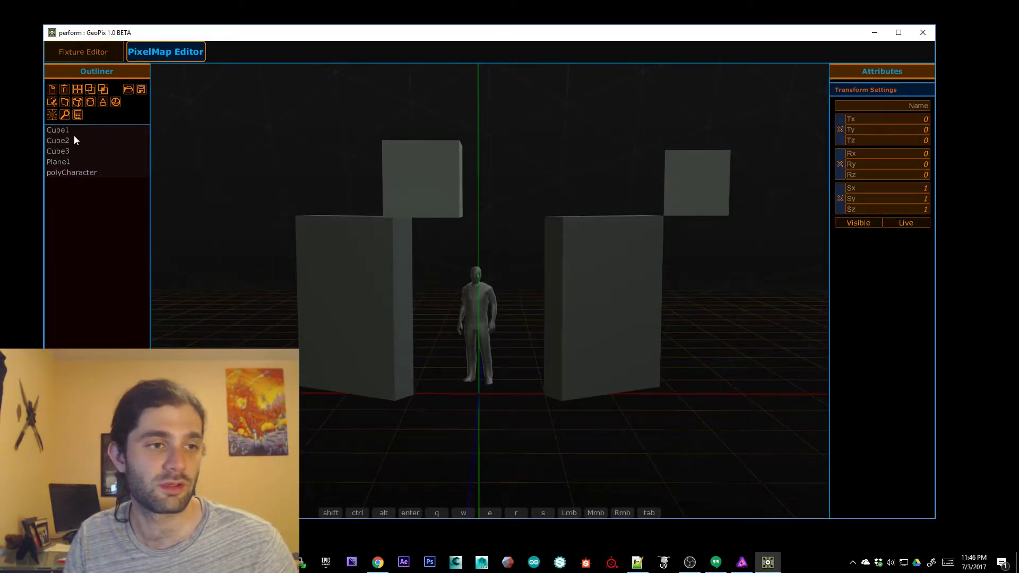
Add a fixture at the origin and select it to view its hull, generator and pixel settings
click(50, 116)
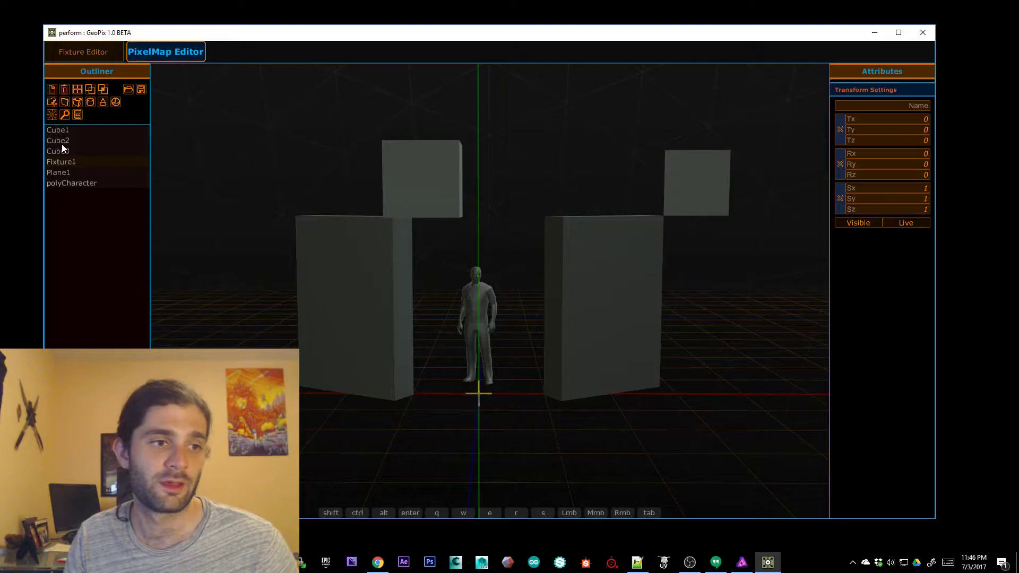
click(70, 163)
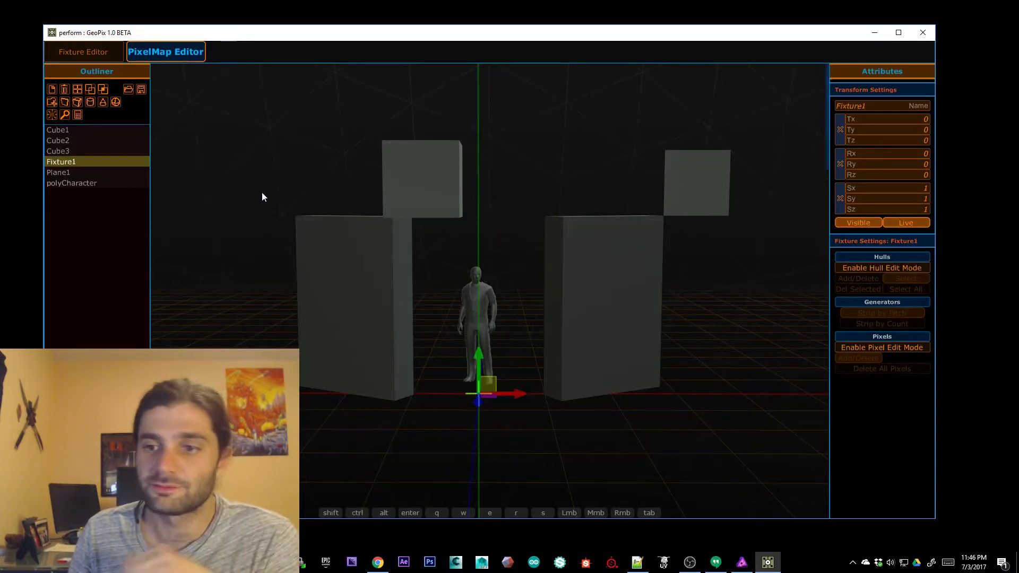
alt+right_drag(515, 231, 514, 231)
alt+drag(514, 231, 501, 281)
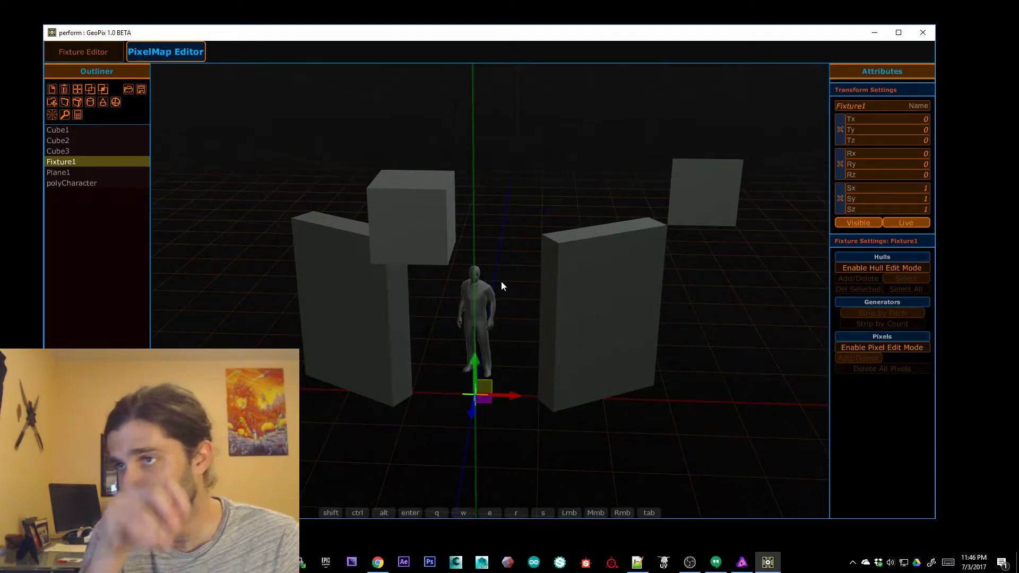
alt+drag(500, 275, 531, 239)
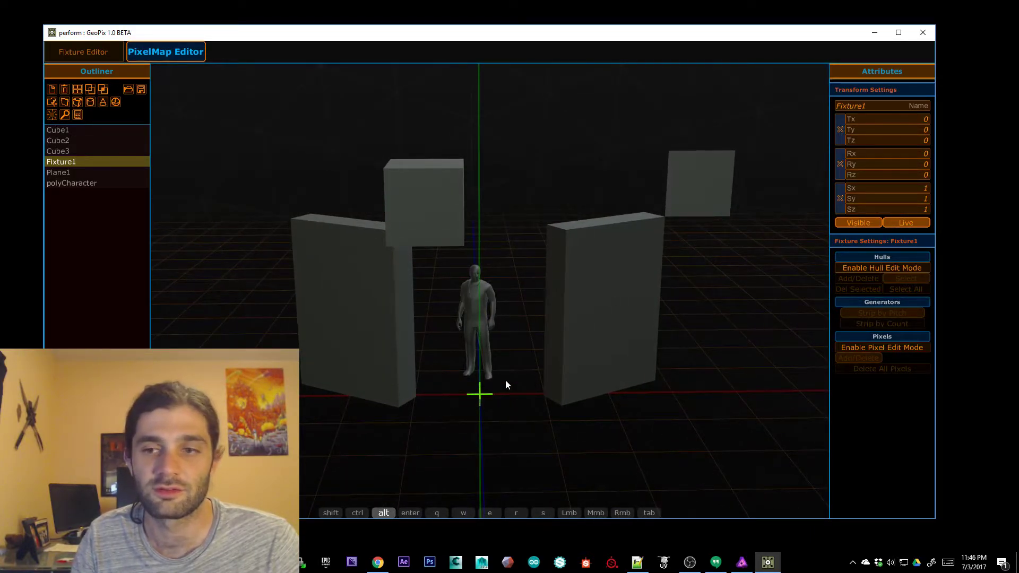
alt+right_drag(499, 422, 484, 440)
alt+drag(484, 440, 525, 447)
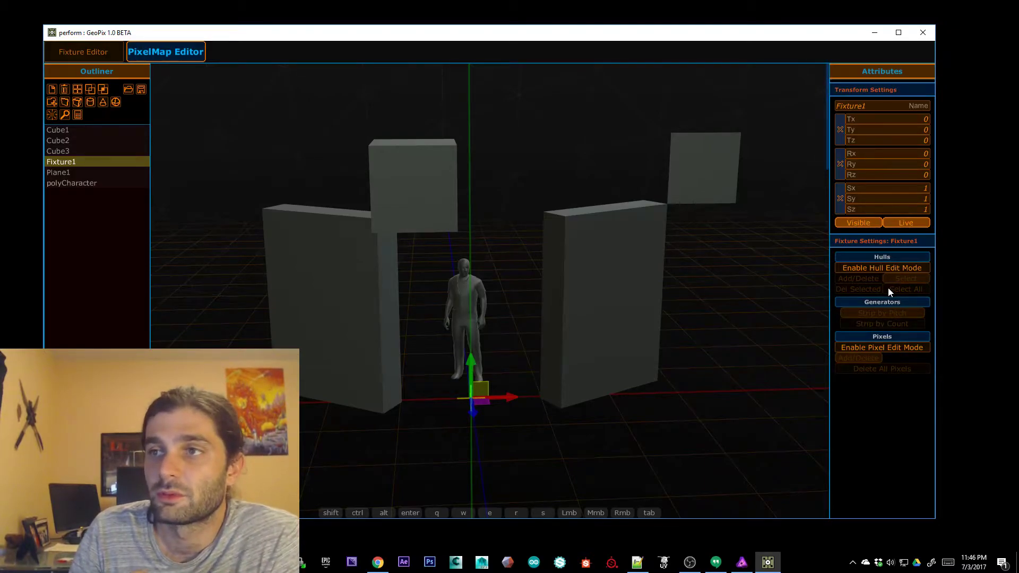
click(573, 445)
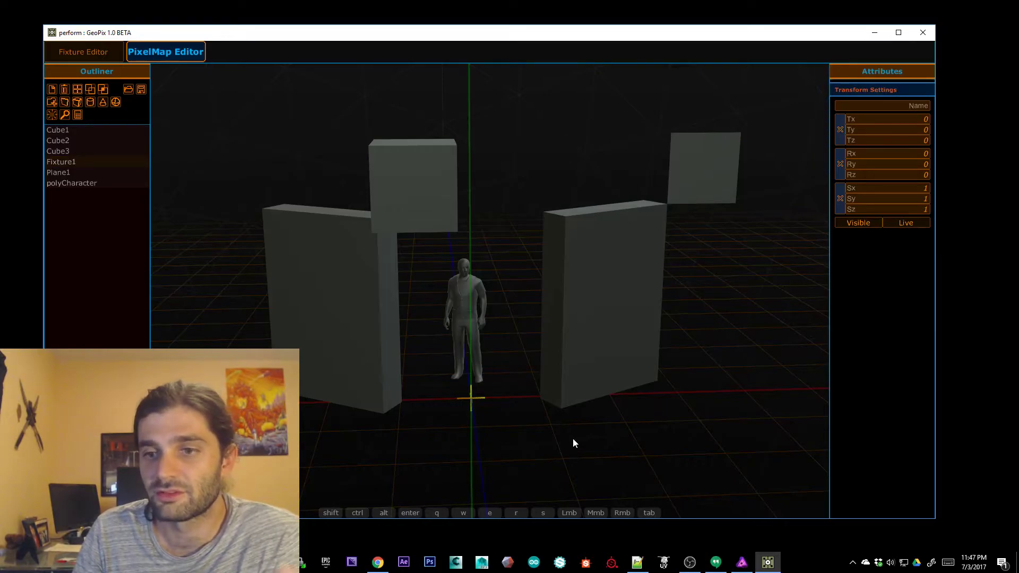
Select the two floor slabs, Cube3 and Cube1, one after the other in the scene
click(555, 338)
click(411, 340)
click(376, 346)
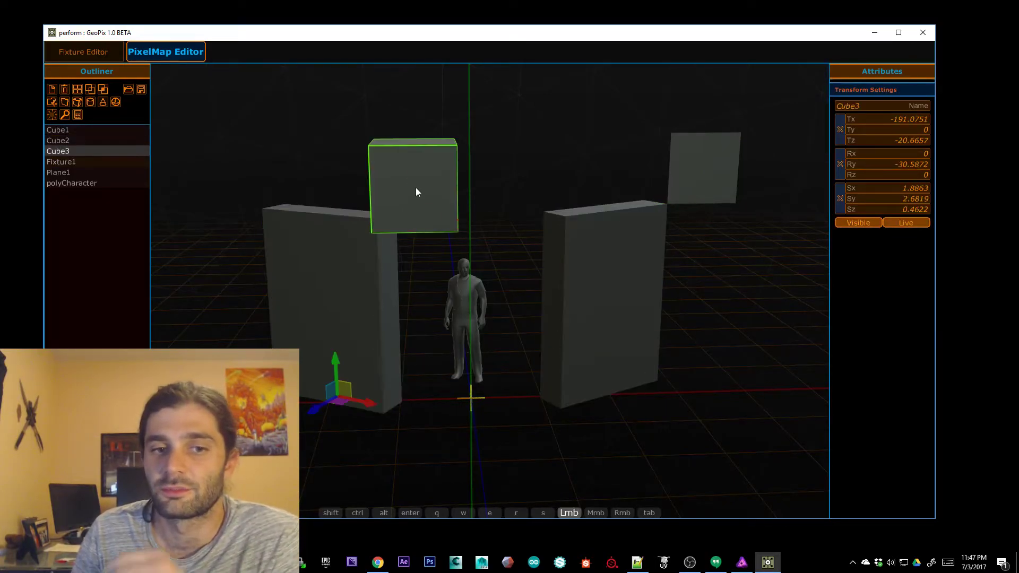
click(605, 233)
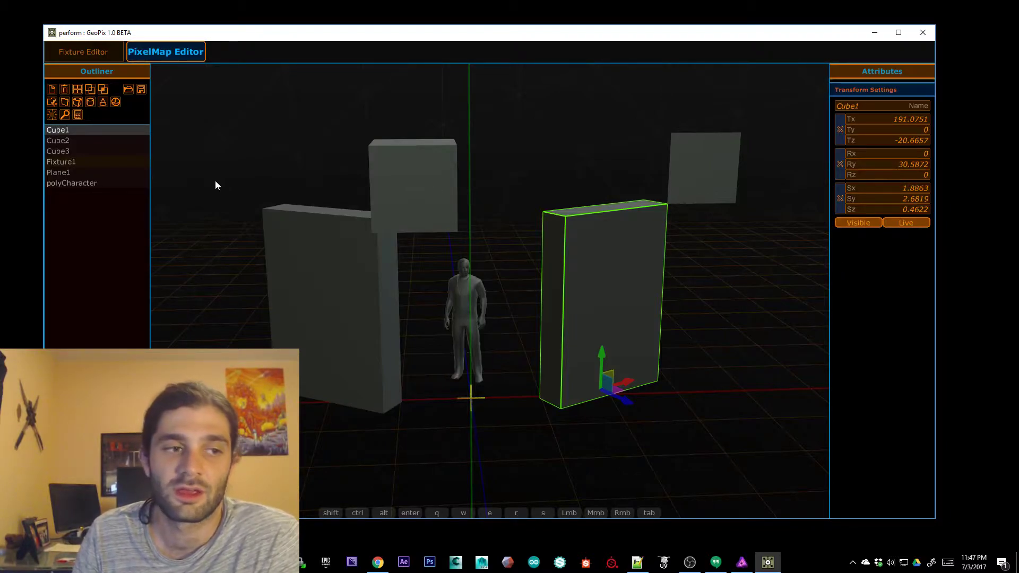
Select Fixture1, enable its pixel edit mode with Add/Delete active and hide the transform gizmo
click(74, 161)
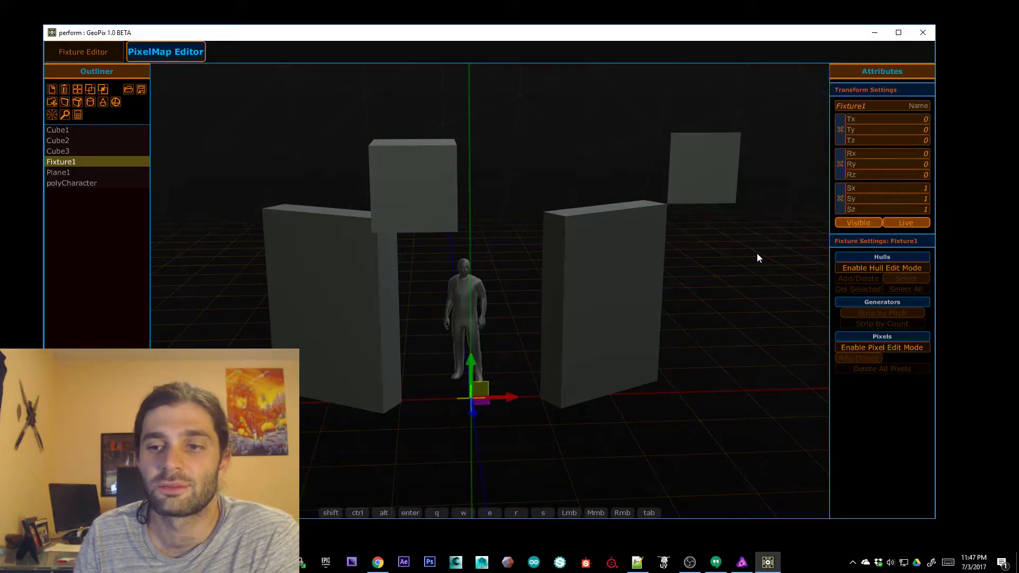
click(904, 353)
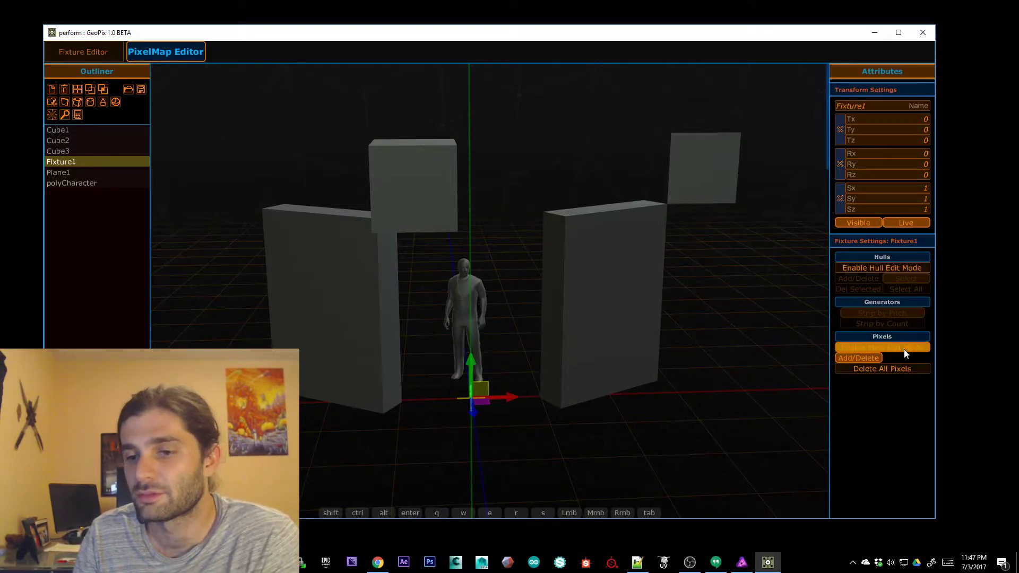
click(867, 358)
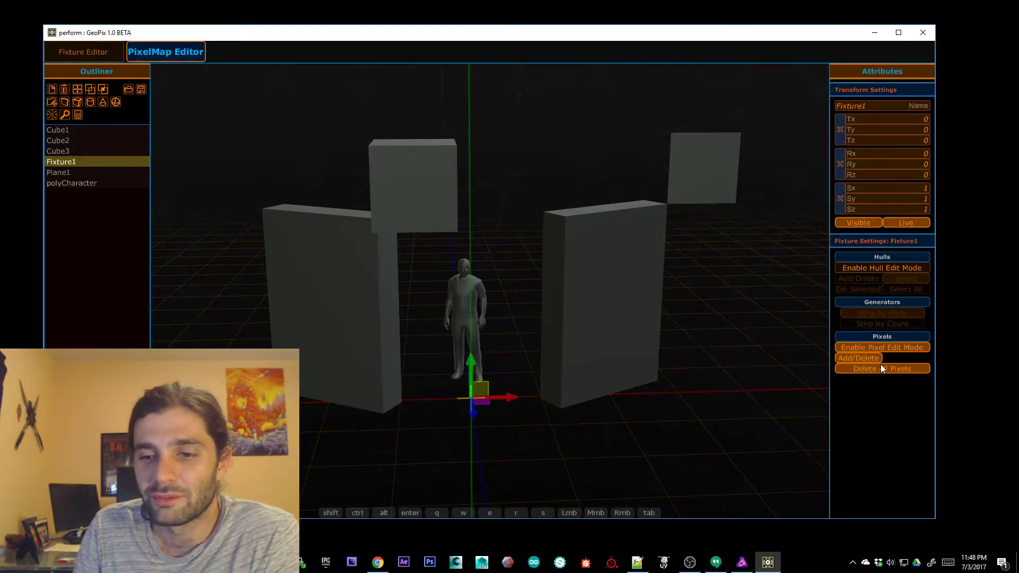
key(q)
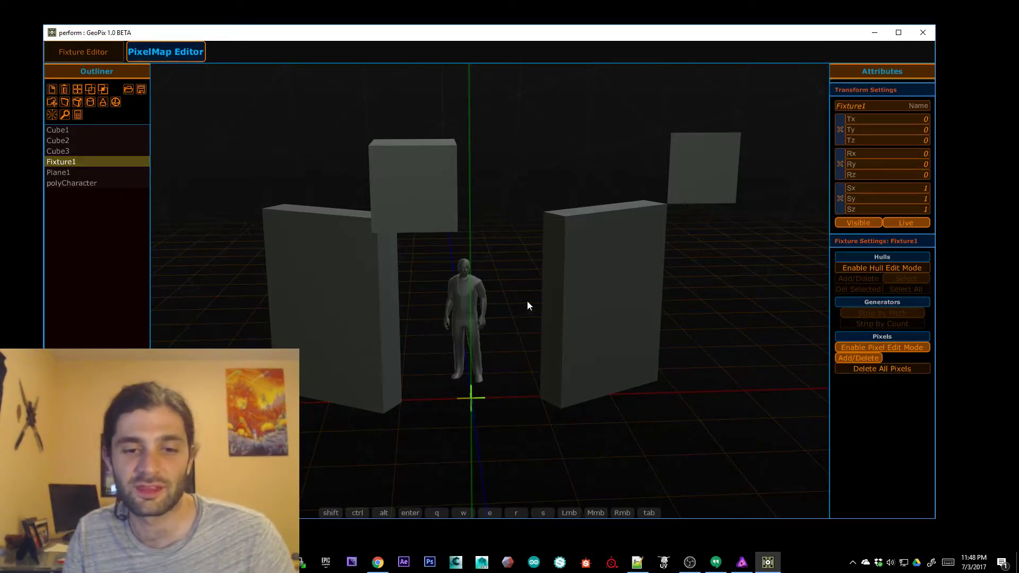
right_click(588, 217)
click(542, 152)
click(693, 94)
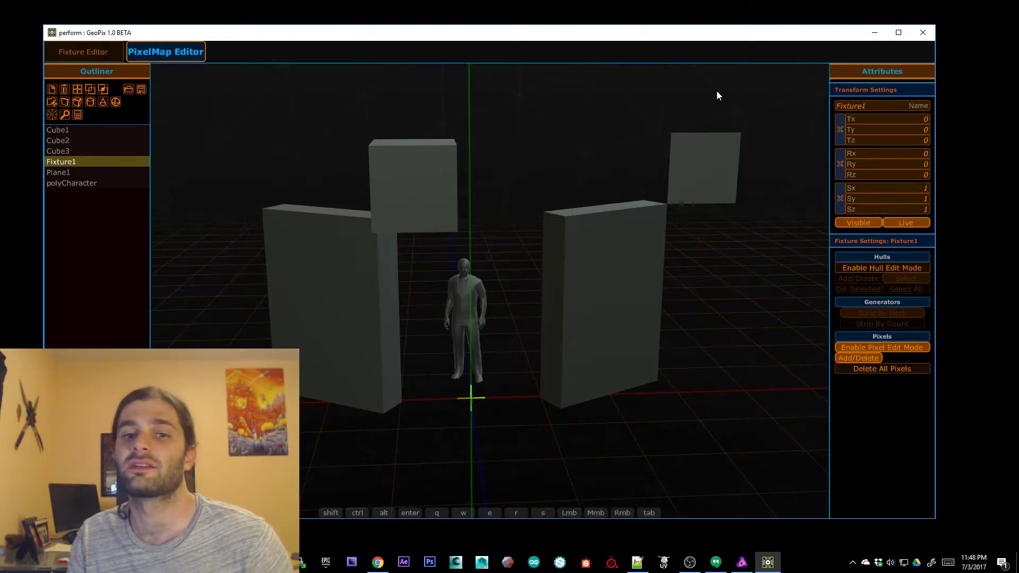
drag(82, 180, 85, 212)
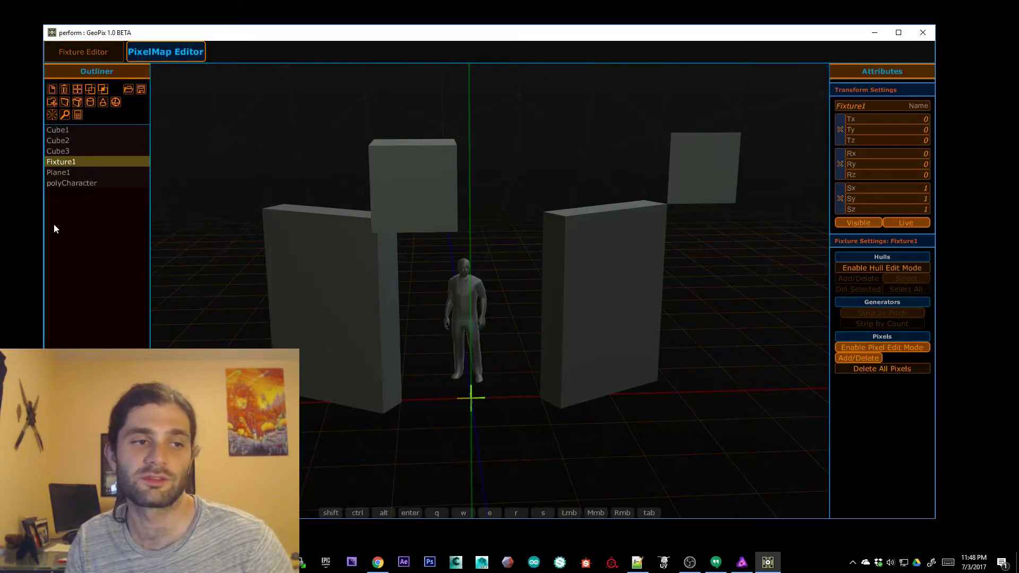
click(670, 430)
click(516, 202)
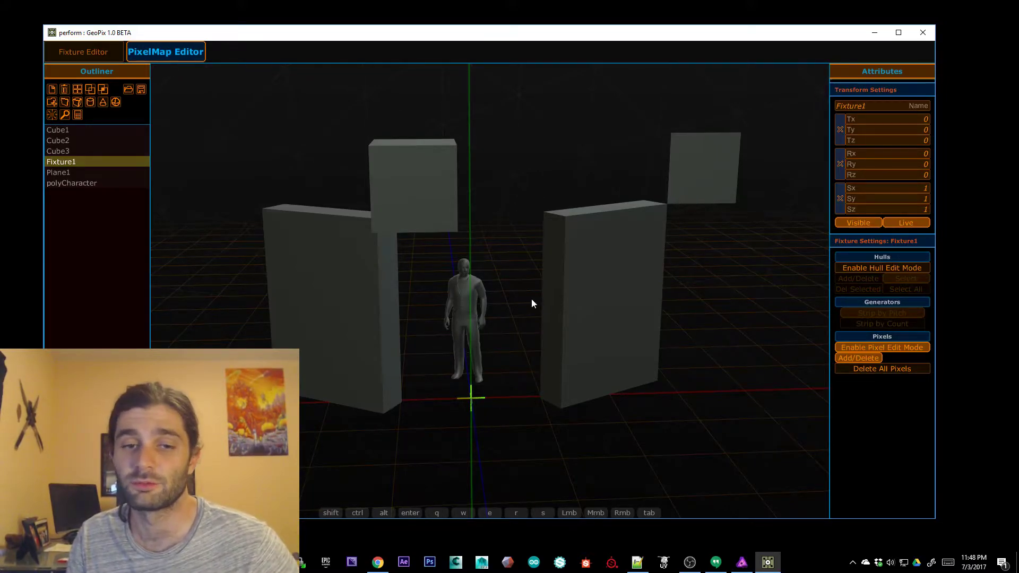
Place a winding chain of fixture pixels running up and down the front face of the Cube3 slab
click(301, 246)
click(317, 244)
click(321, 263)
click(315, 287)
click(312, 317)
click(312, 348)
click(318, 375)
click(336, 375)
click(345, 335)
click(340, 302)
click(336, 275)
click(337, 253)
click(349, 242)
click(360, 256)
click(360, 282)
click(358, 315)
click(367, 392)
click(375, 332)
click(373, 240)
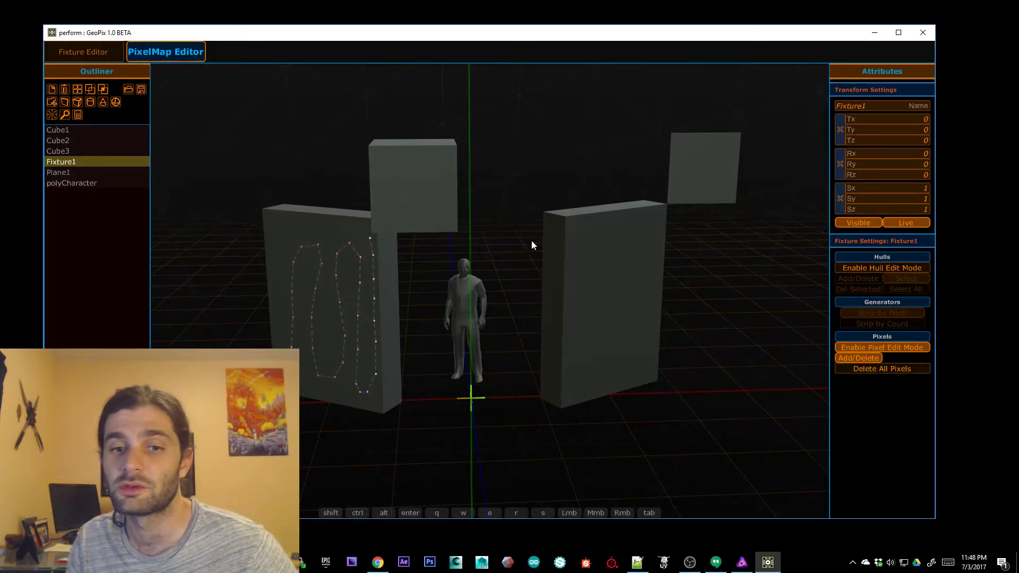
Continue the pixel chain across to the Cube1 slab and wind it over the slab's front face
click(563, 239)
click(565, 288)
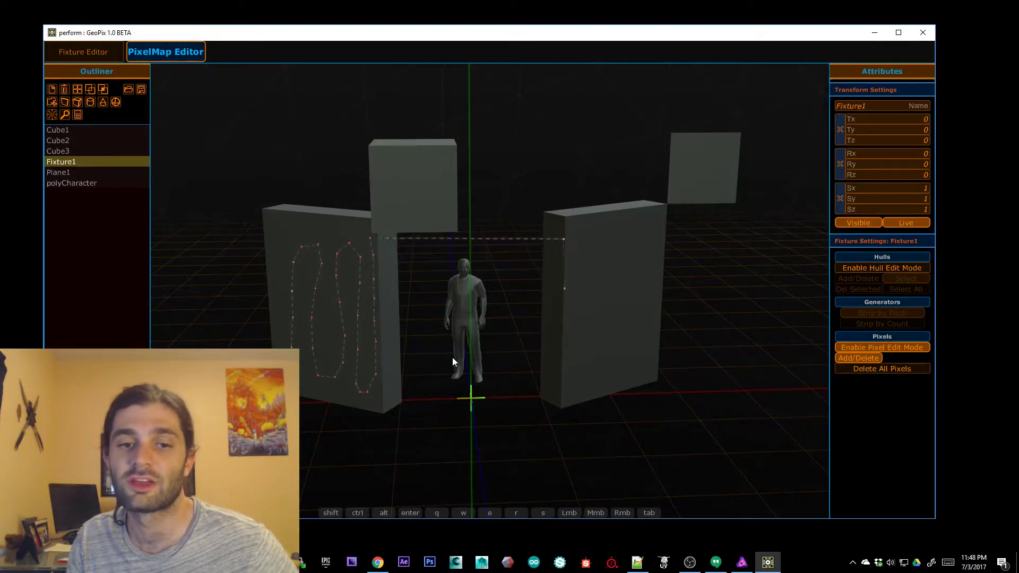
click(564, 346)
click(574, 374)
click(590, 340)
click(570, 302)
click(575, 266)
click(595, 250)
click(608, 280)
click(595, 301)
click(599, 323)
click(614, 338)
click(620, 303)
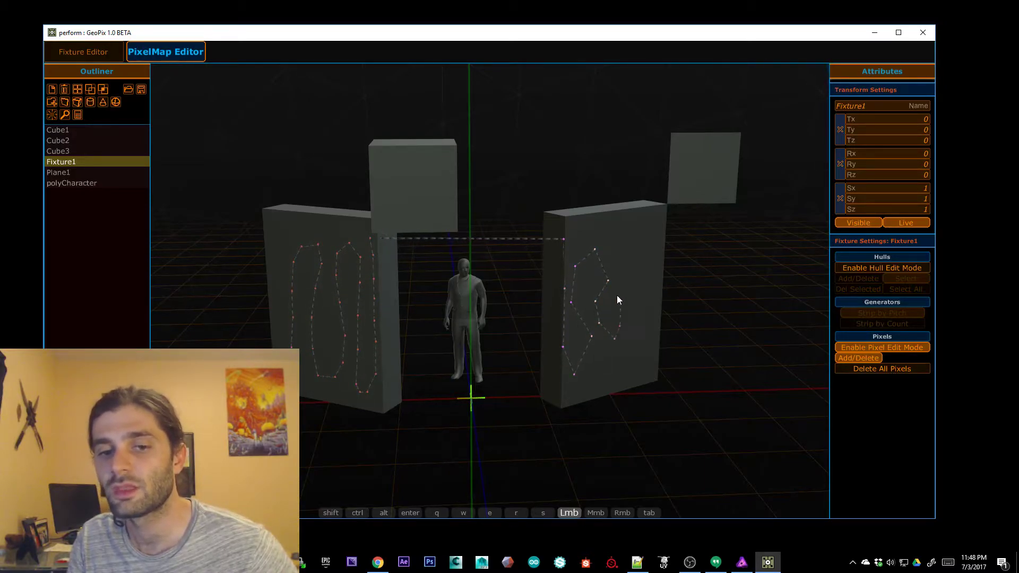
Place a tight, winding cluster of pixels on the Cube1 slab, with wider spacing toward the slab's outer edge
alt+right_drag(766, 295, 714, 229)
click(481, 268)
click(482, 265)
click(489, 255)
click(494, 253)
click(498, 257)
click(500, 265)
click(497, 279)
click(495, 290)
click(498, 297)
click(505, 299)
click(508, 292)
click(510, 281)
click(514, 268)
click(521, 264)
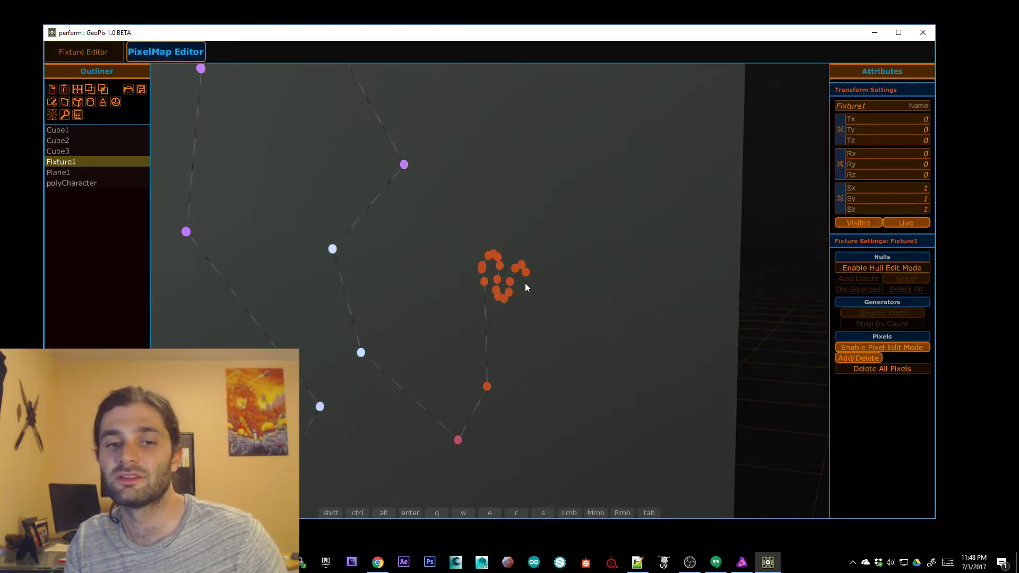
click(527, 308)
click(539, 295)
click(541, 280)
click(548, 277)
click(553, 302)
click(568, 321)
click(616, 315)
click(642, 246)
Add a pixel at the plane's lower outer corner and view the whole pixel chain from other angles
alt+right_drag(728, 213, 673, 212)
click(689, 128)
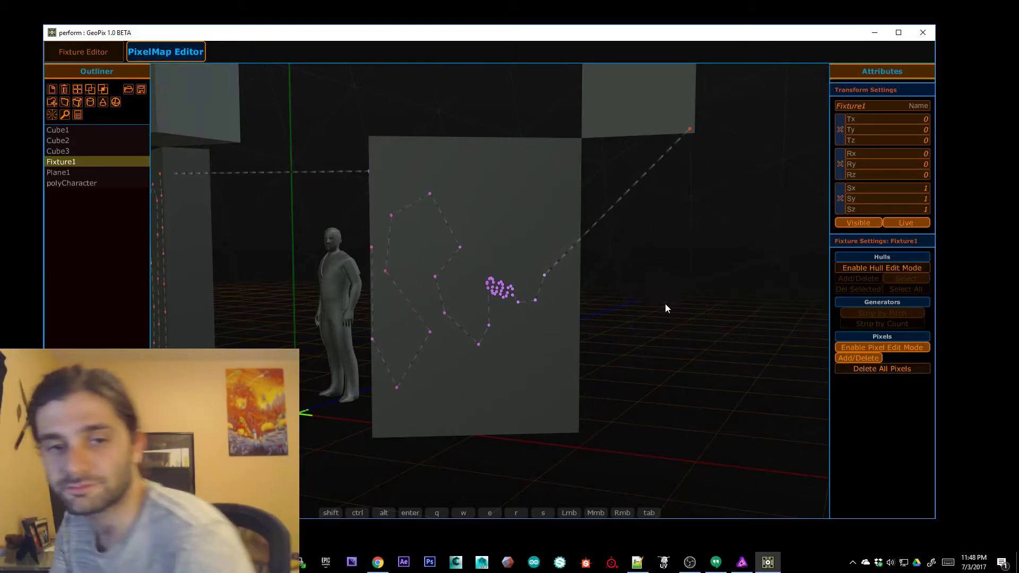
alt+right_drag(562, 302, 527, 305)
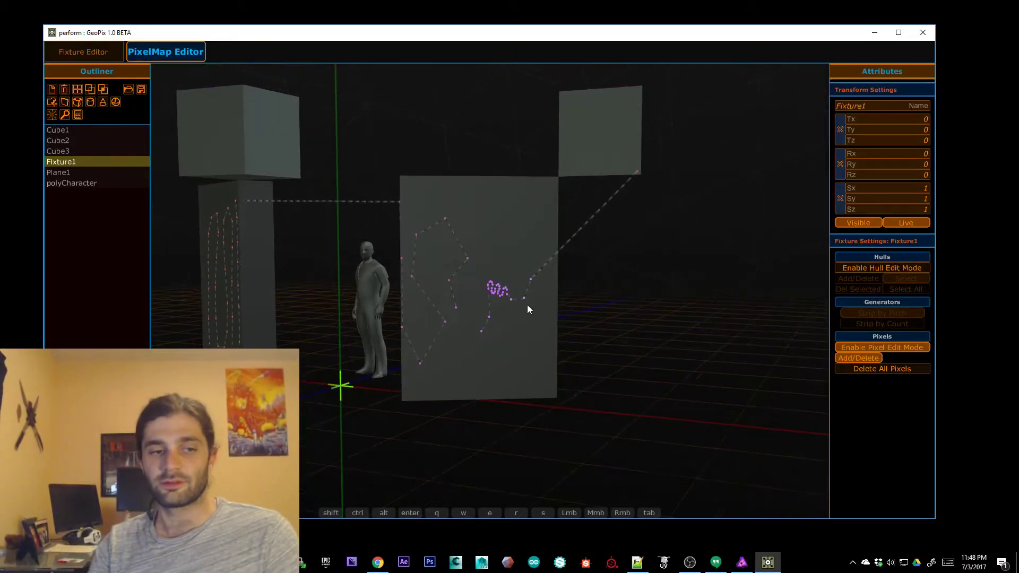
alt+drag(372, 360, 626, 323)
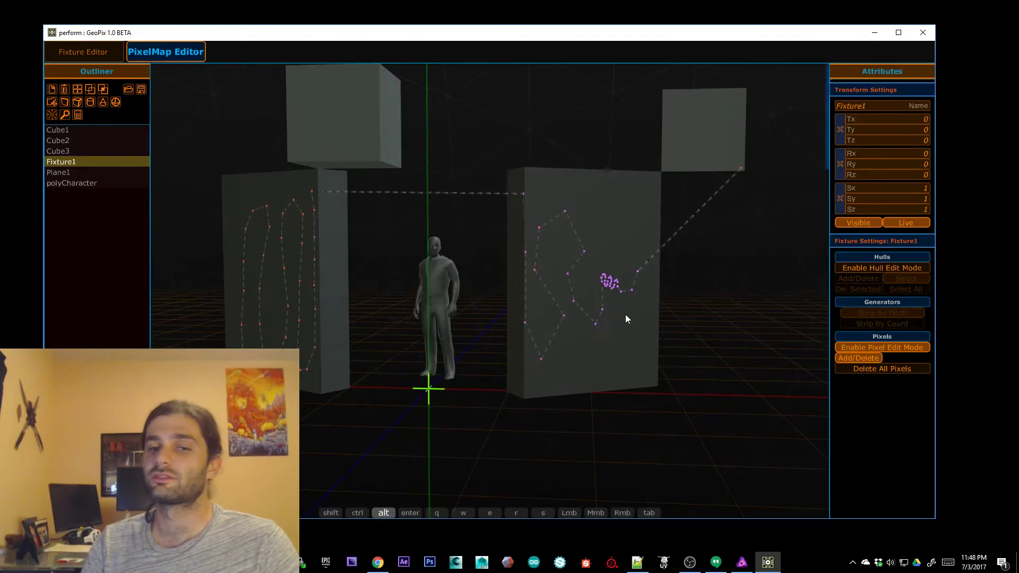
alt+right_drag(722, 284, 693, 290)
alt+middle_drag(685, 294, 549, 351)
mouse_move(312, 406)
alt+mouse_down()
mouse_move(372, 409)
mouse_move(330, 414)
alt+mouse_up()
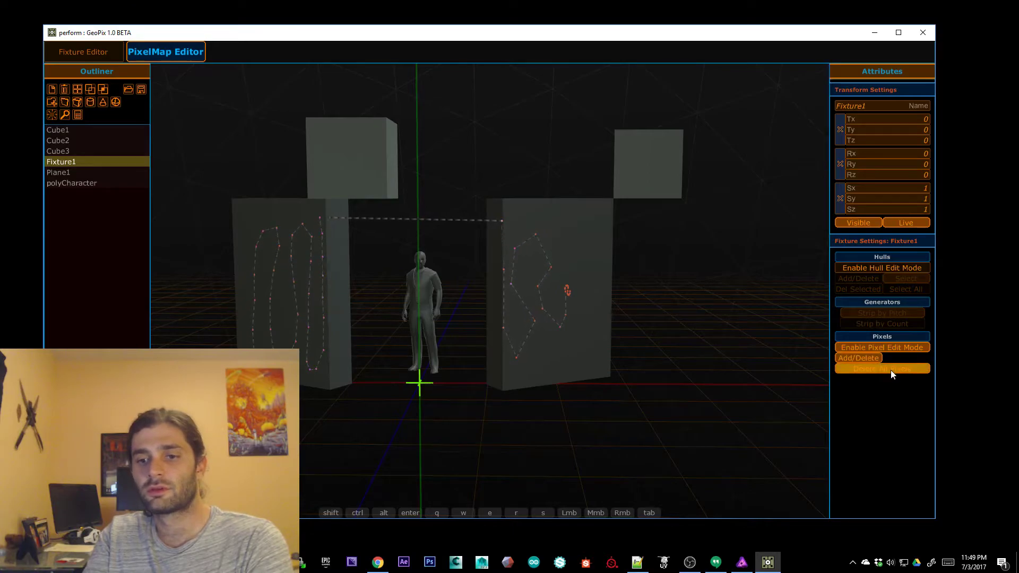
Leave pixel edit mode, select Plane1, reselect Fixture1 and enable its pixel edit mode again
click(869, 349)
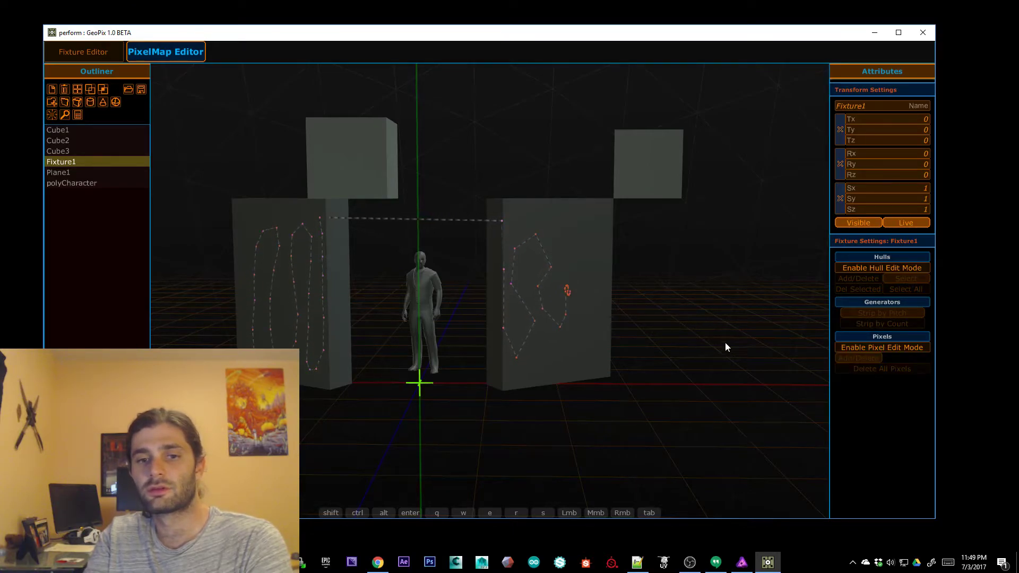
click(57, 171)
click(59, 162)
click(902, 347)
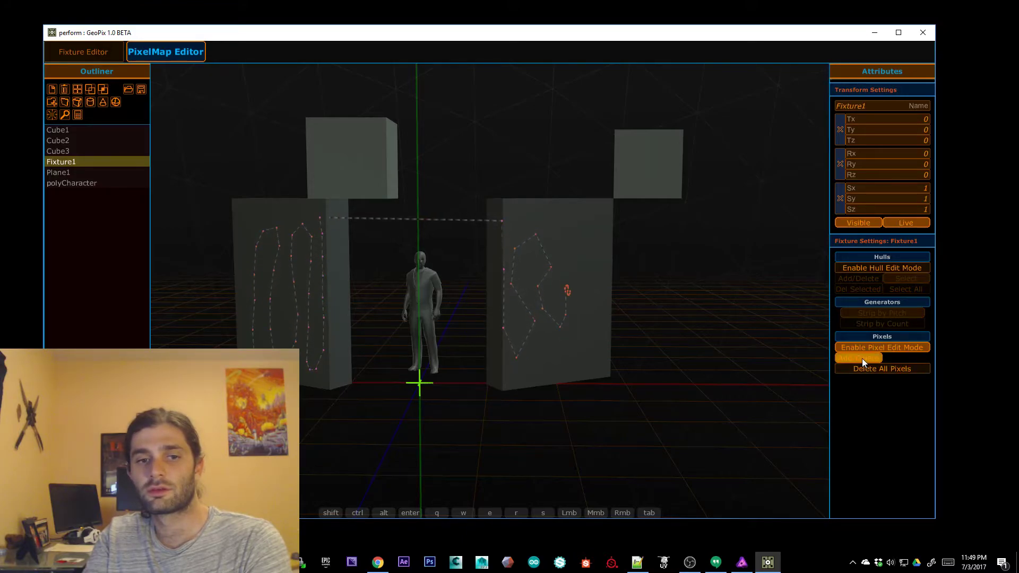
Delete the most recently placed pixels one by one until the Cube1 slab is cleared, and leave pixel edit mode
right_click(753, 335)
right_click(753, 336)
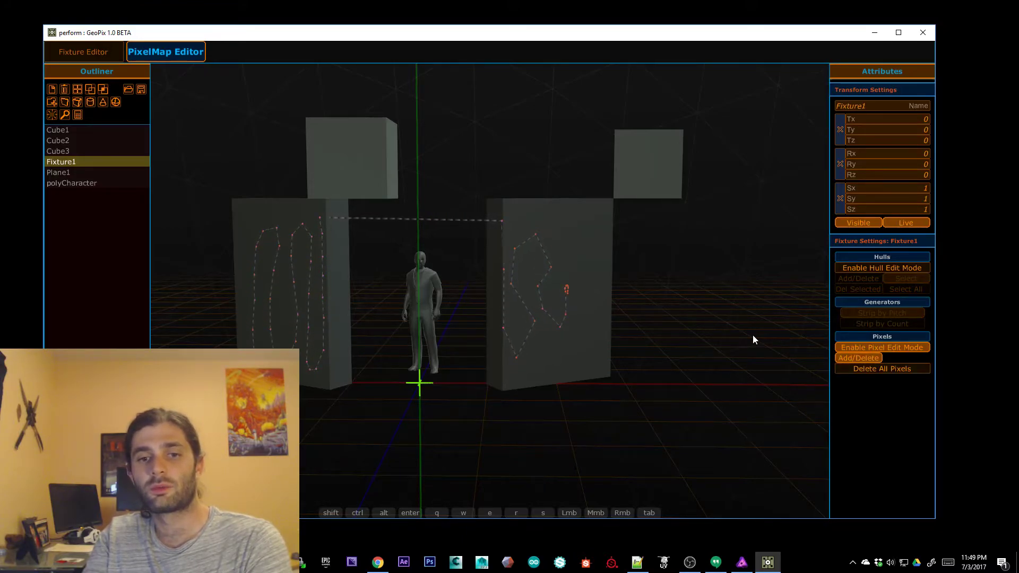
right_click(753, 335)
right_click(754, 331)
right_click(754, 332)
right_click(754, 332)
right_click(756, 335)
click(847, 348)
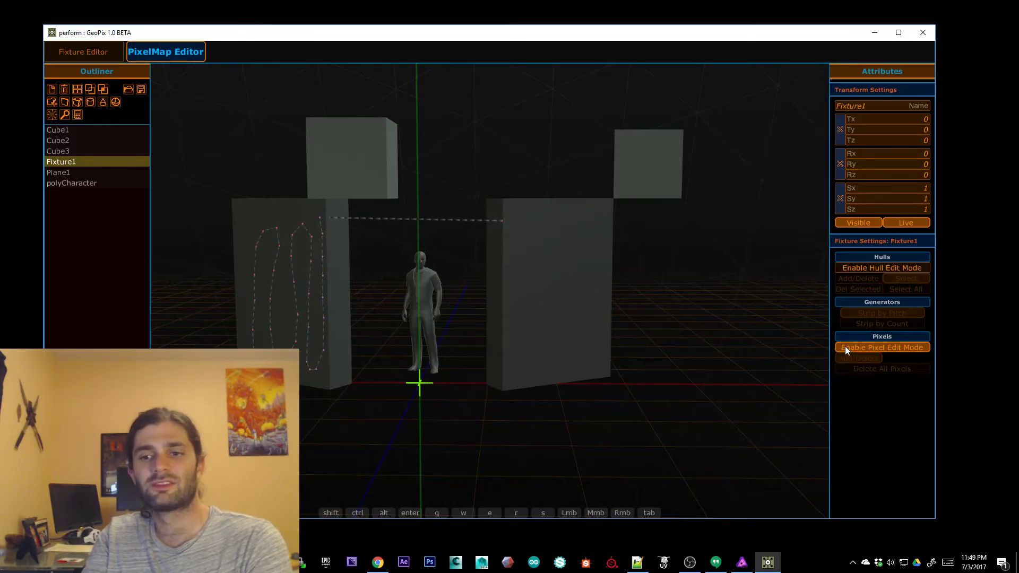
Replace the pixel-mapped fixture with a new empty fixture at the origin and select it
click(65, 90)
click(53, 115)
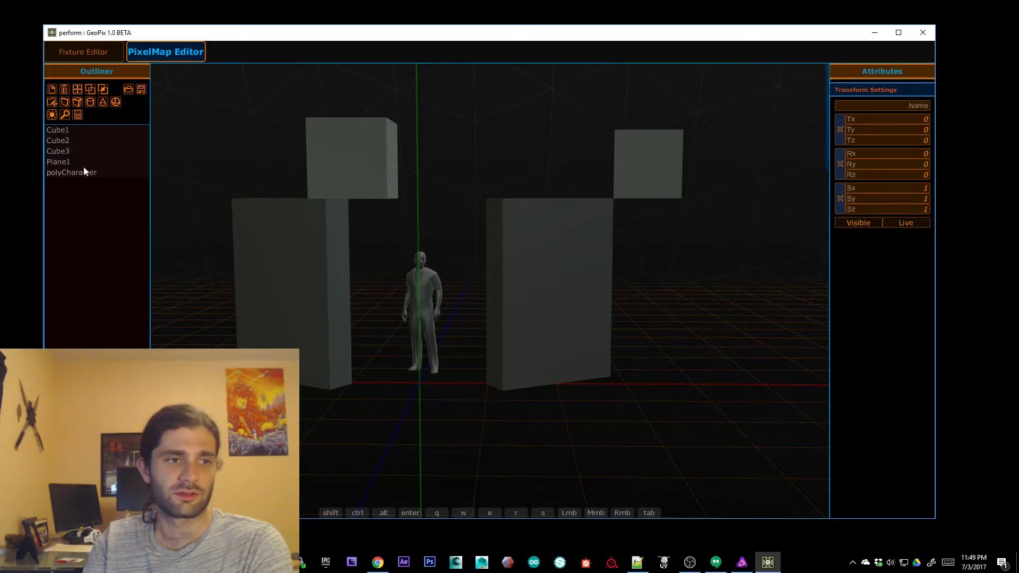
click(85, 162)
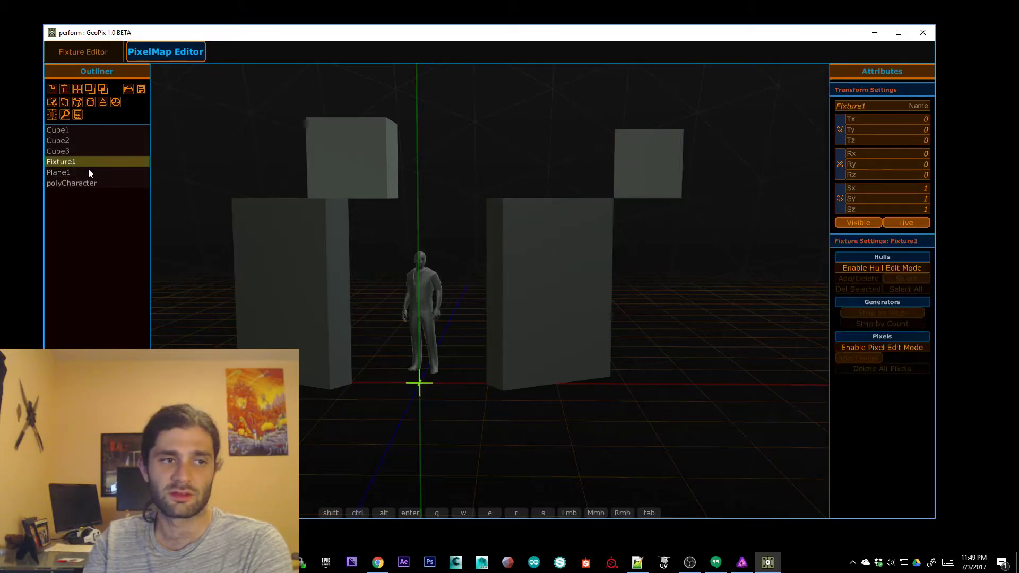
Enable pixel edit mode for the new fixture and place a chain of five pixels on the Cube1 slab
click(844, 345)
click(511, 335)
click(513, 287)
click(547, 269)
click(550, 312)
click(553, 331)
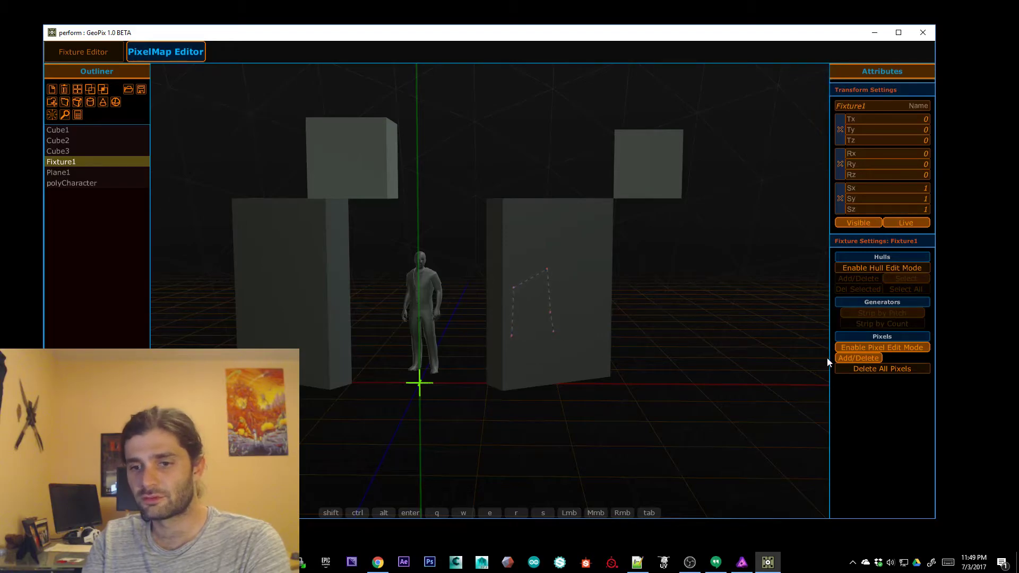
Delete all five pixels one by one, starting with the last, and leave pixel edit mode
right_click(647, 325)
right_click(647, 326)
right_click(648, 326)
right_click(650, 320)
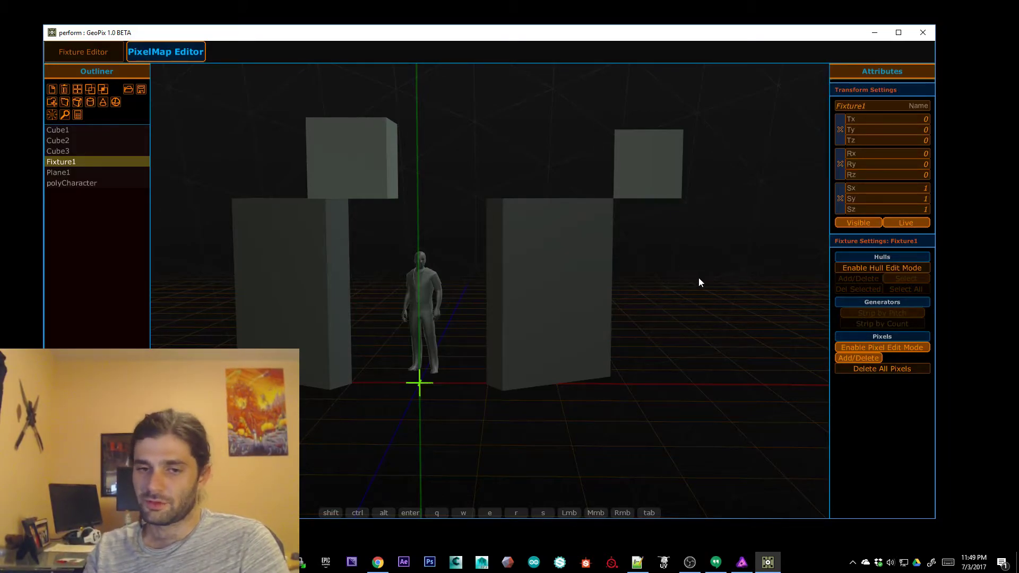
drag(427, 35, 424, 35)
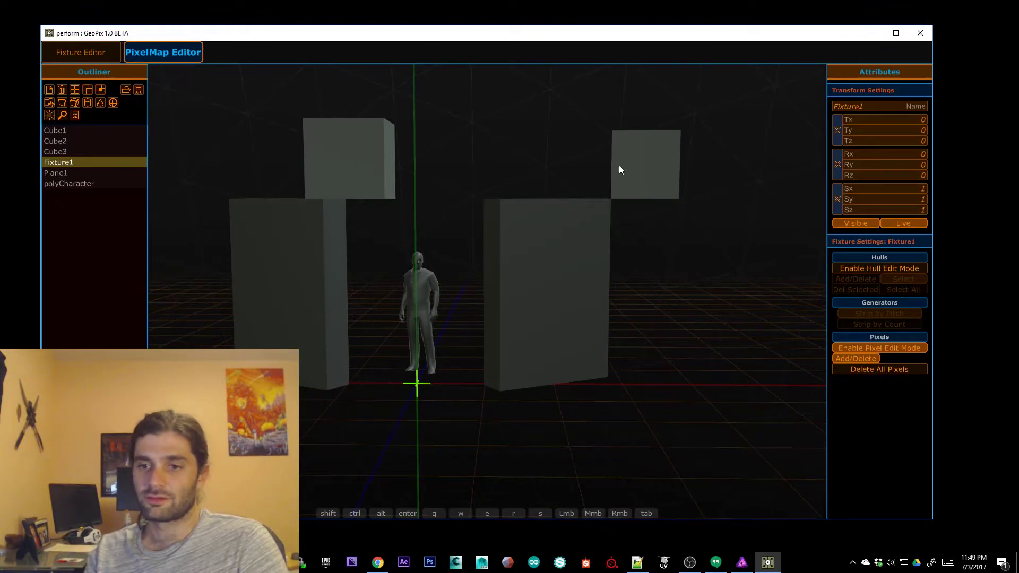
click(874, 347)
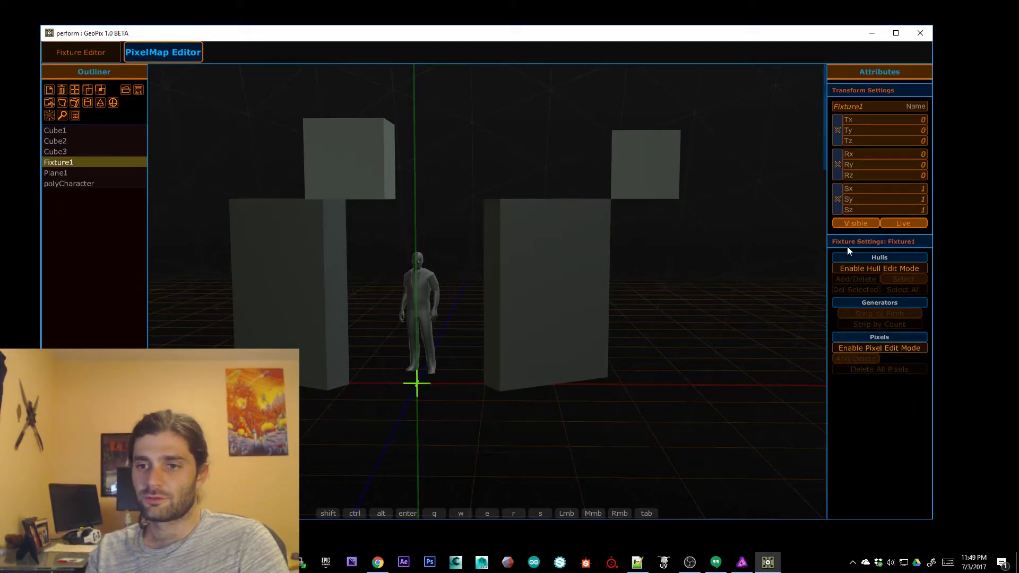
Enable hull edit mode with Add/Delete active and draw a five-point zigzag hull between the front edges of the two slabs
click(859, 269)
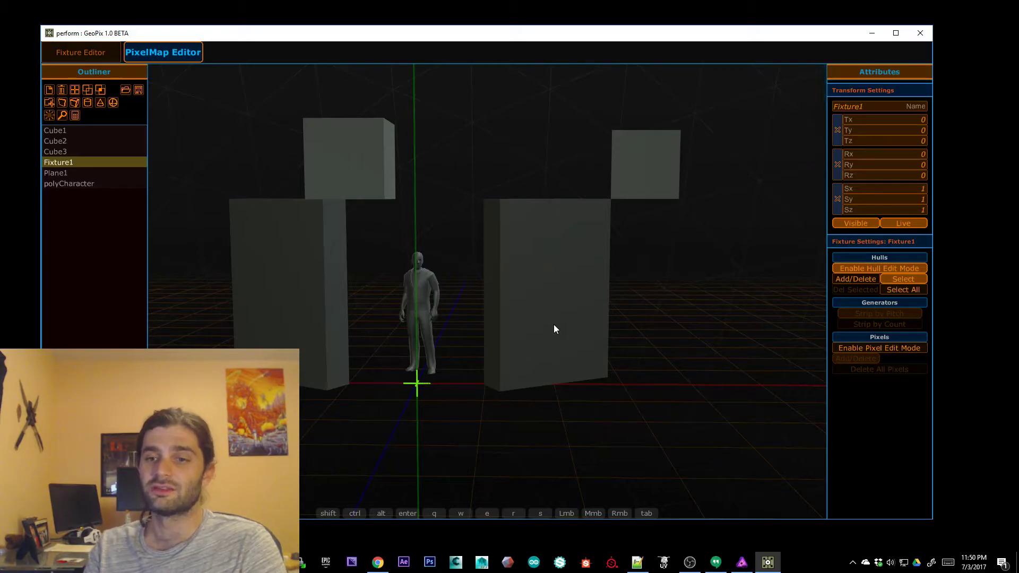
click(856, 279)
click(323, 221)
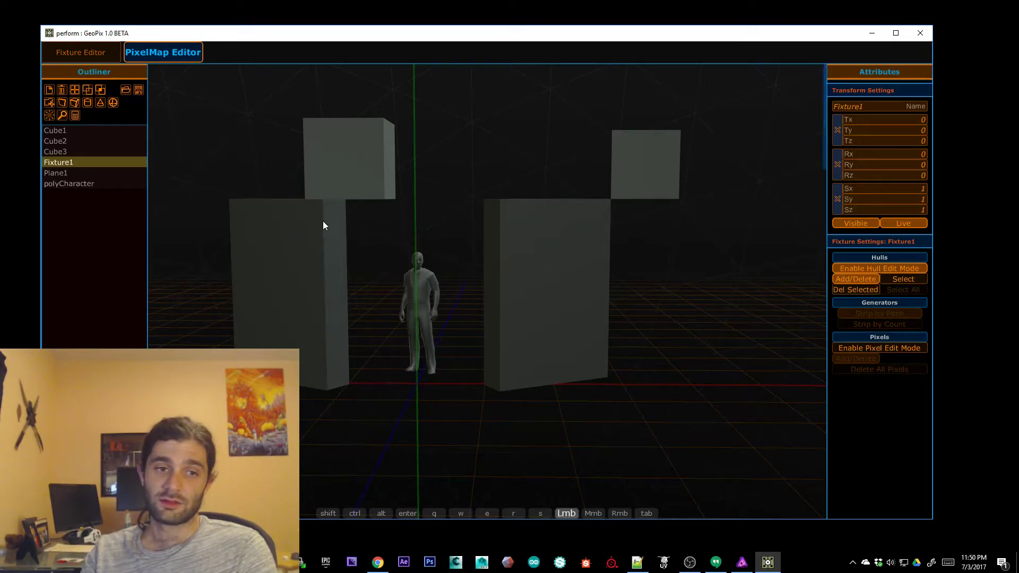
click(501, 257)
click(324, 302)
click(500, 330)
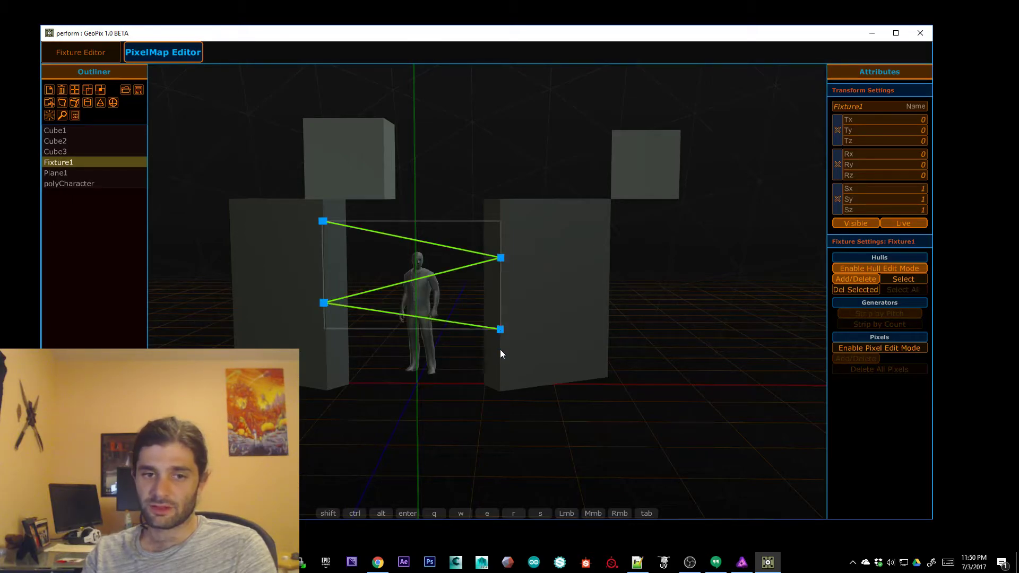
click(500, 394)
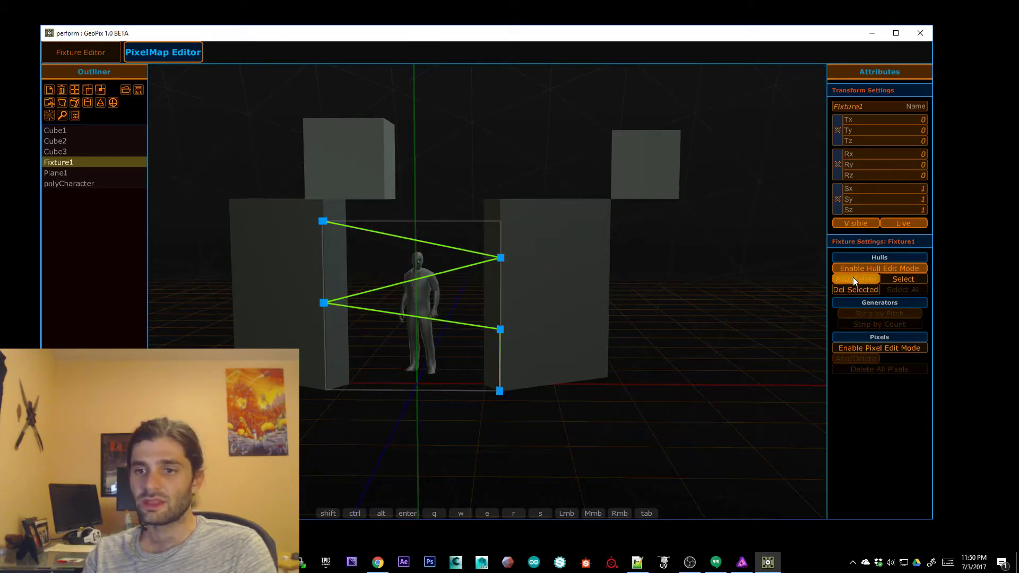
Remove the last two hull points, place them again along the Cube1 slab's inner front edge and leave hull edit mode
right_click(542, 251)
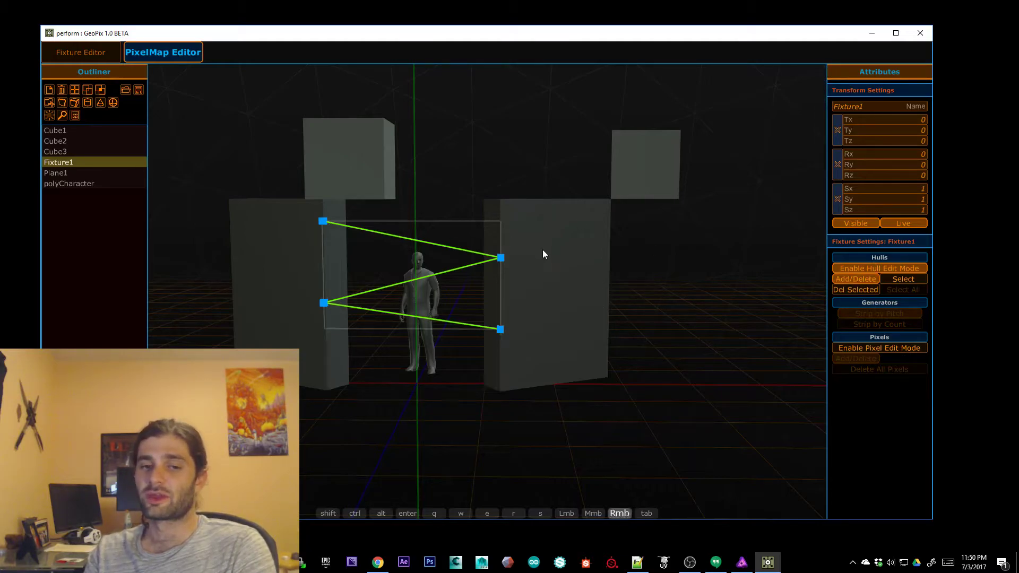
right_click(507, 328)
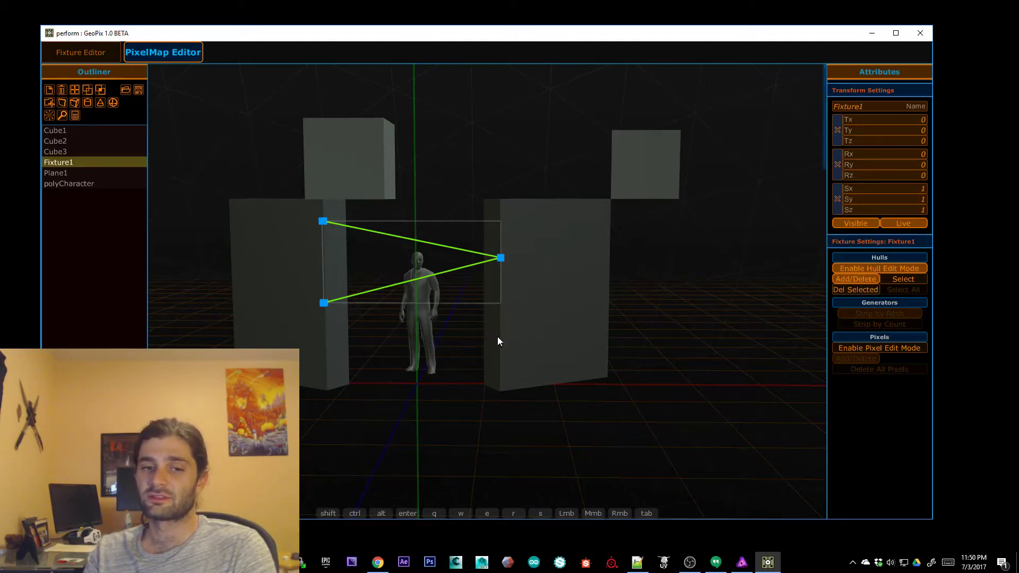
click(499, 337)
click(499, 390)
scroll(340, 312, up, 4)
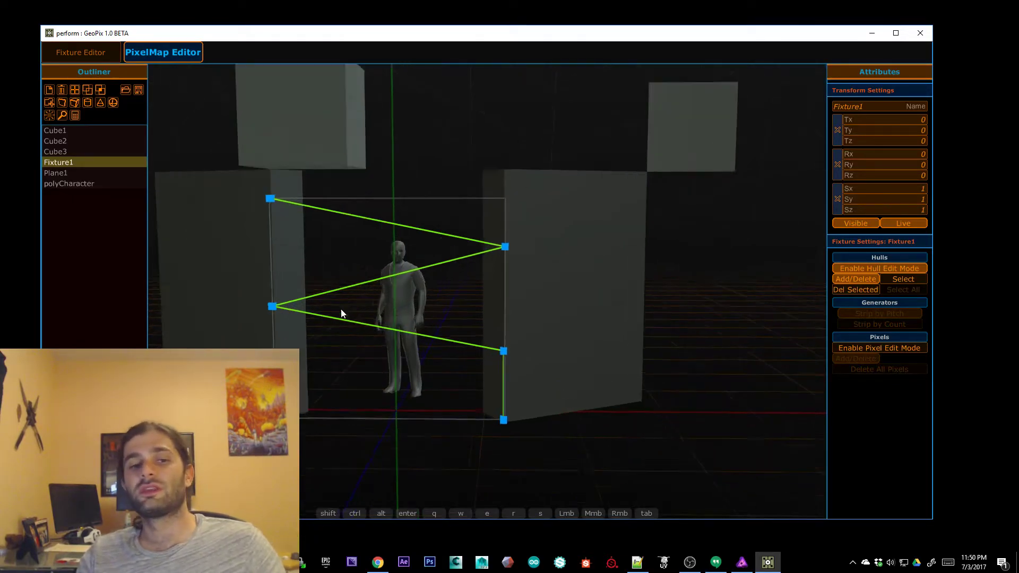
alt+middle_drag(302, 244, 335, 252)
click(903, 269)
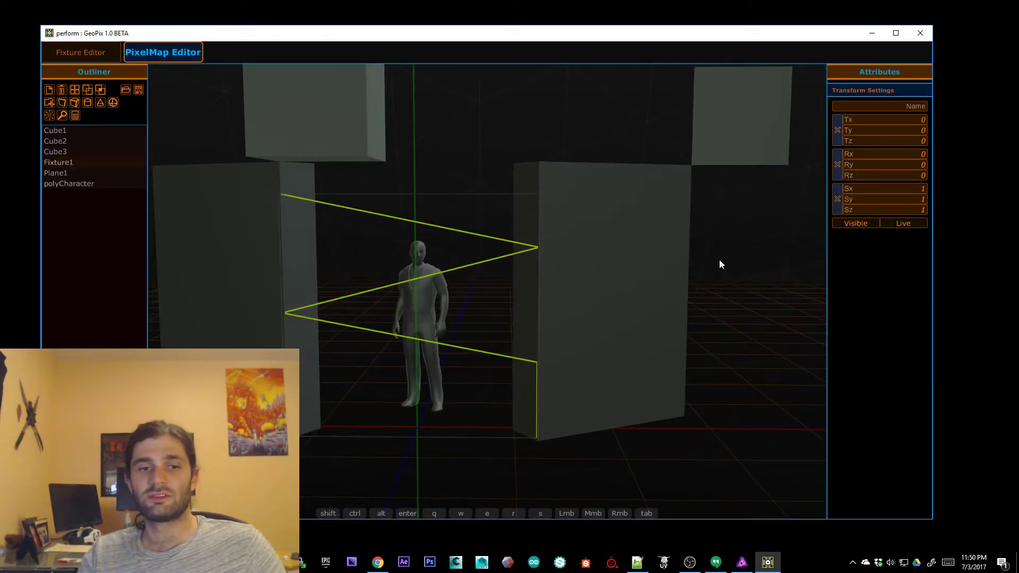
Enable hull edit mode for Fixture1 and switch it from Add/Delete to Select
click(55, 162)
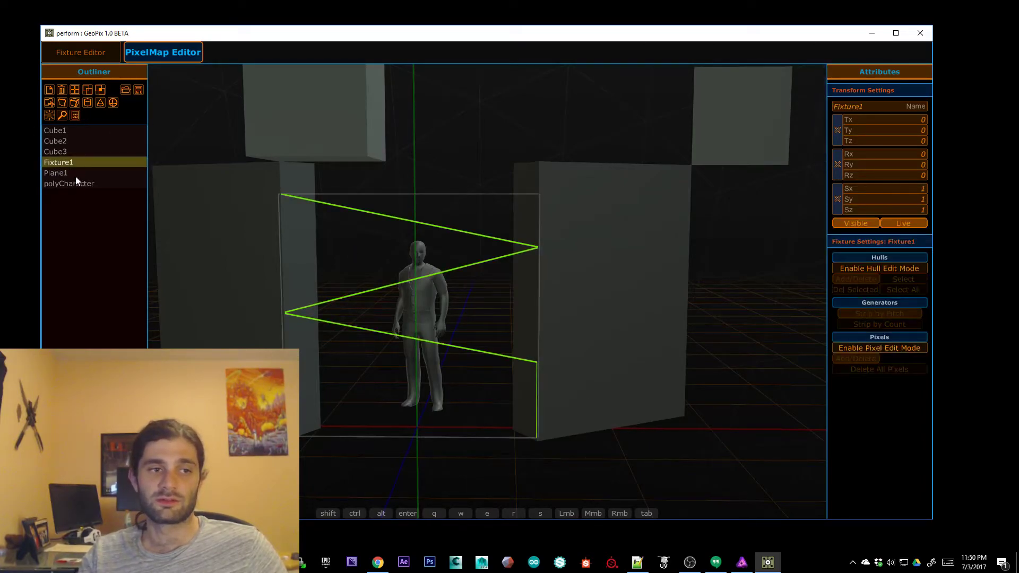
click(888, 268)
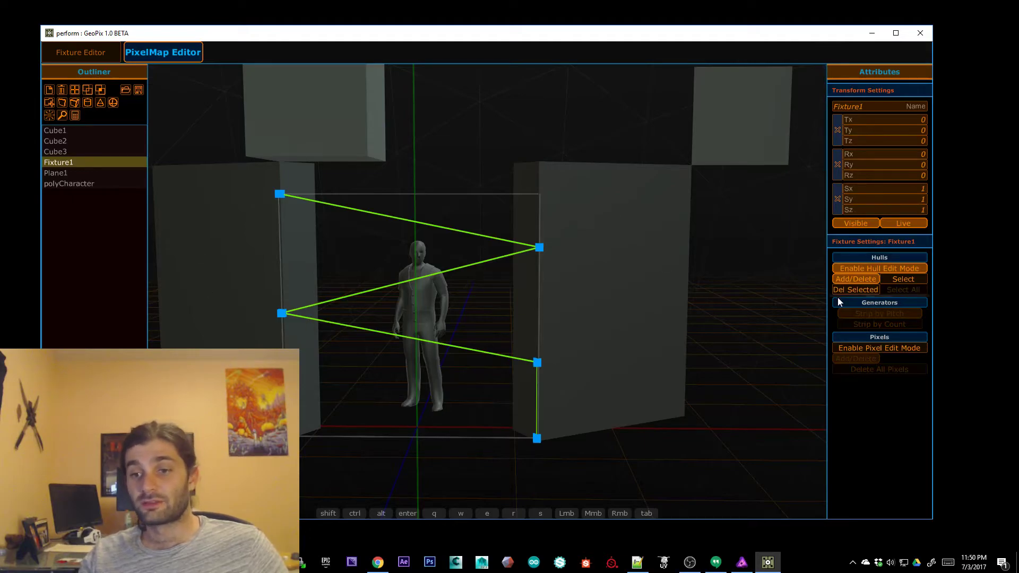
alt+middle_drag(432, 337, 477, 324)
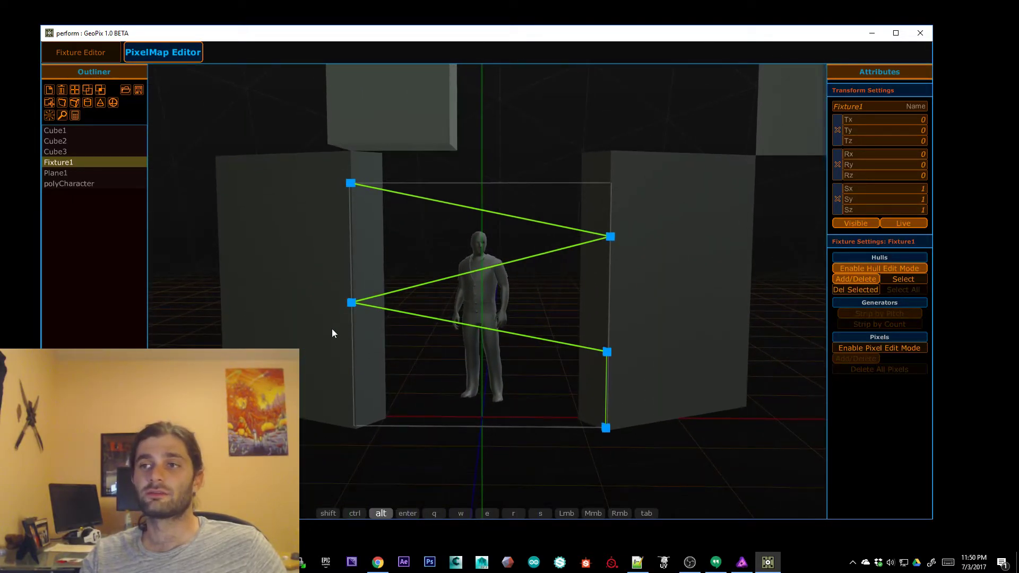
alt+drag(353, 373, 557, 367)
alt+right_drag(741, 366, 671, 371)
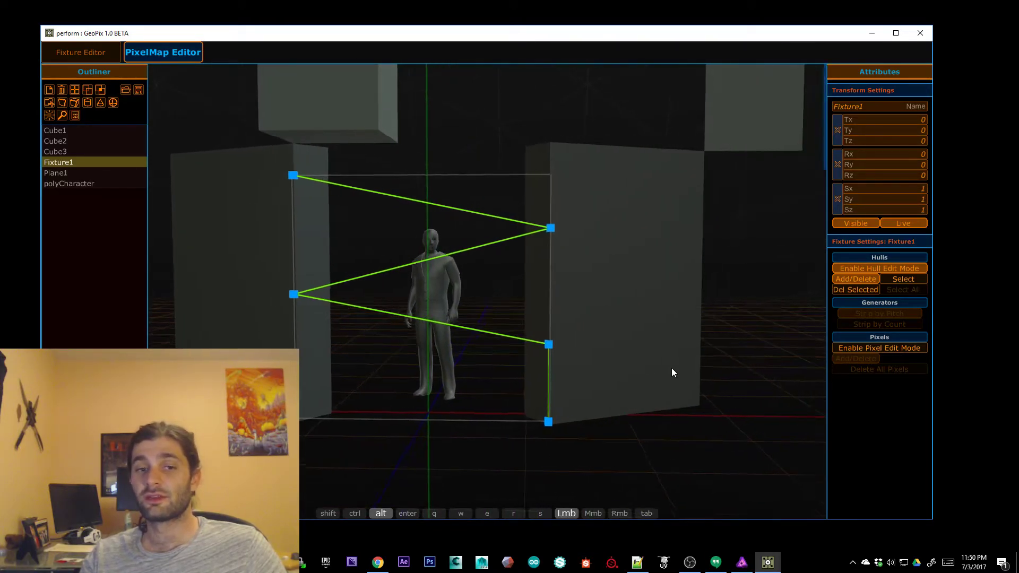
click(909, 282)
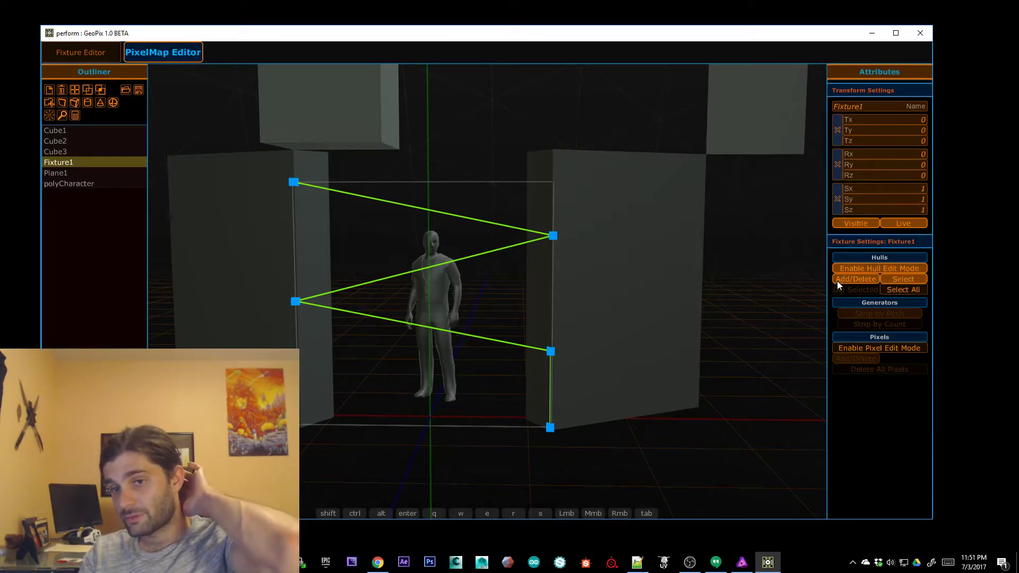
Select all hull points at once, clear the selection, and select the two end points of the zigzag's top segment
click(912, 287)
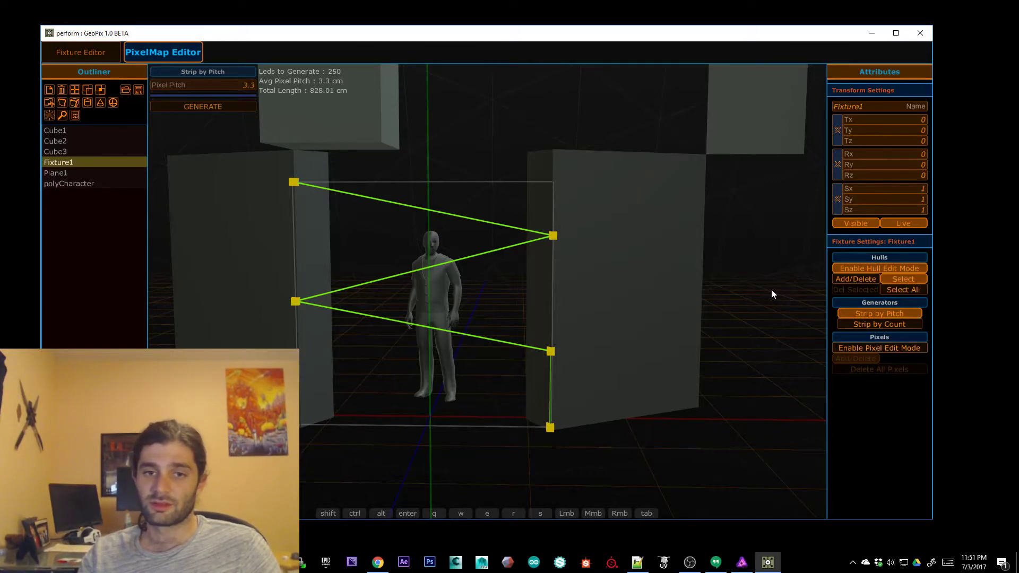
click(741, 353)
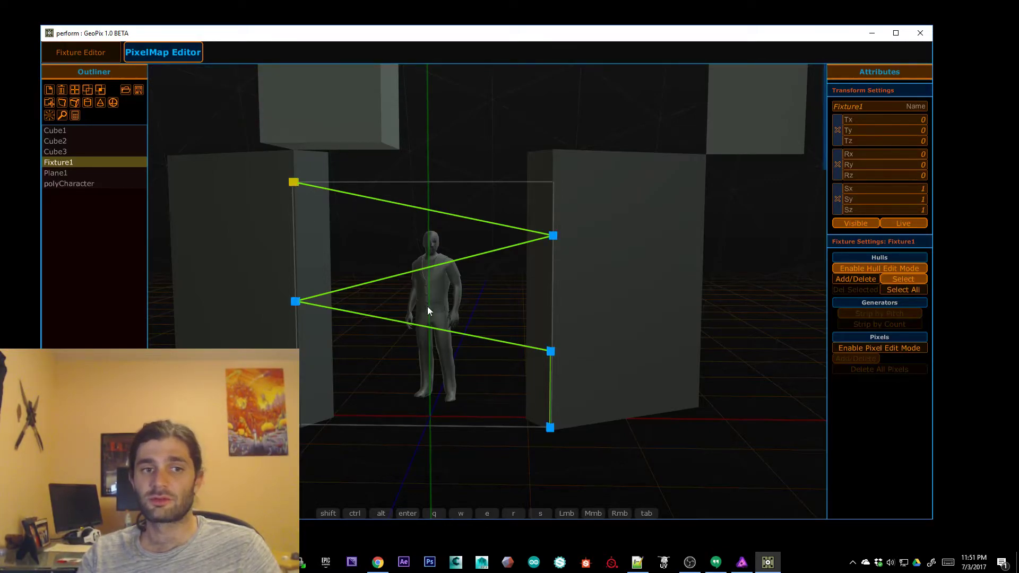
click(553, 237)
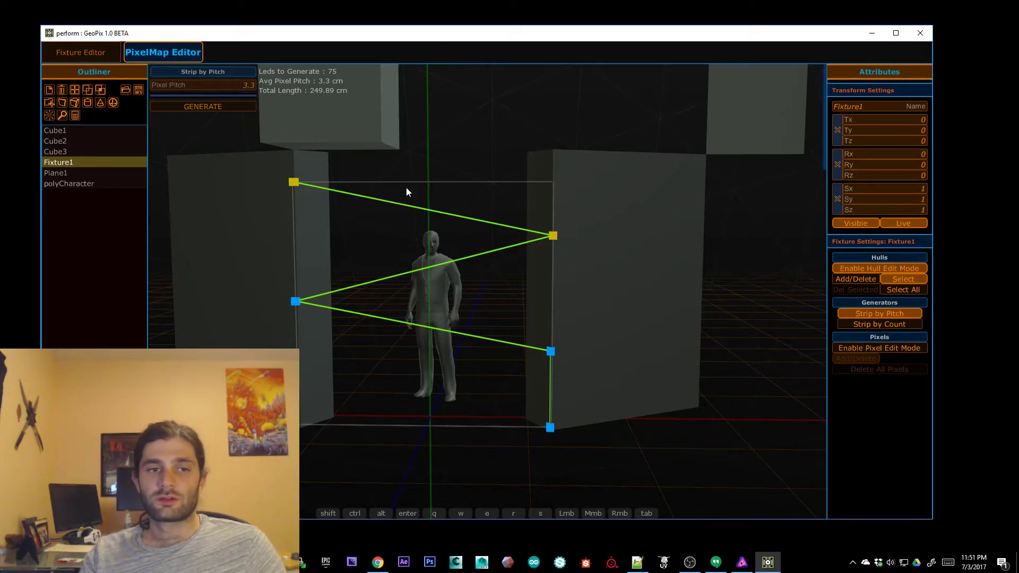
Compare the settings of the Strip by Count and Strip by Pitch generators, ending with Strip by Pitch and its pixel pitch value
click(900, 322)
click(903, 312)
click(910, 323)
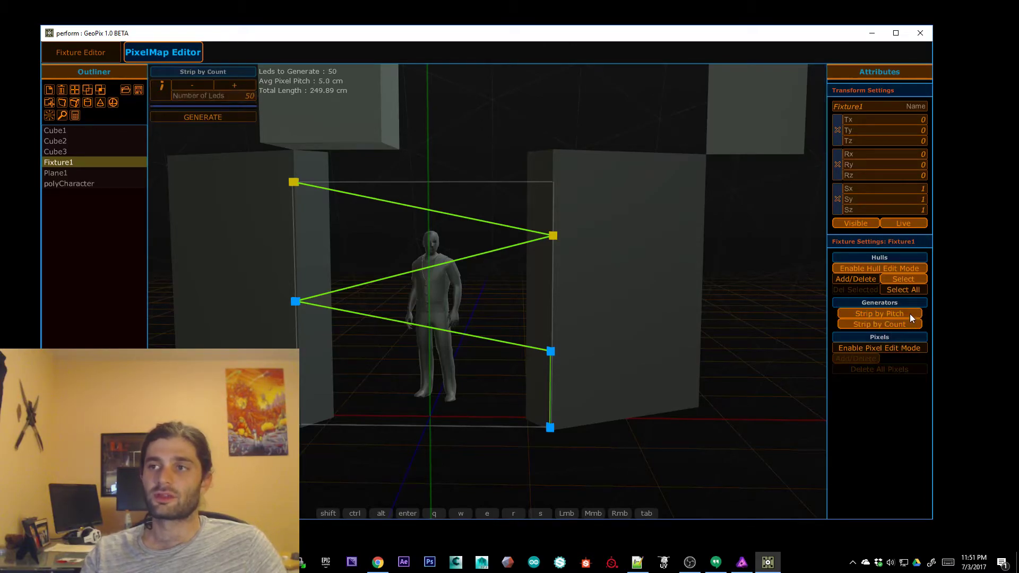
click(912, 314)
click(914, 323)
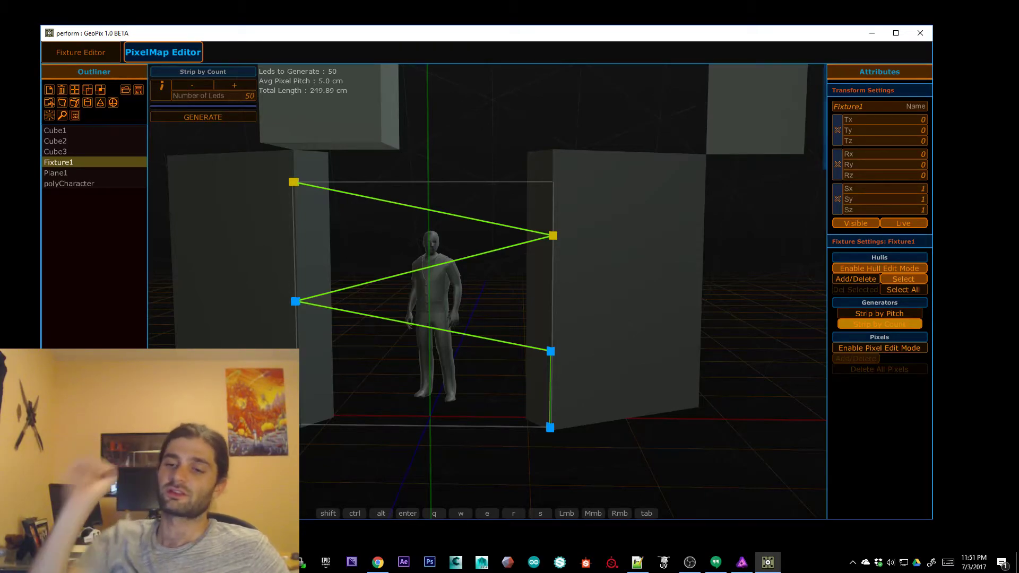
click(905, 315)
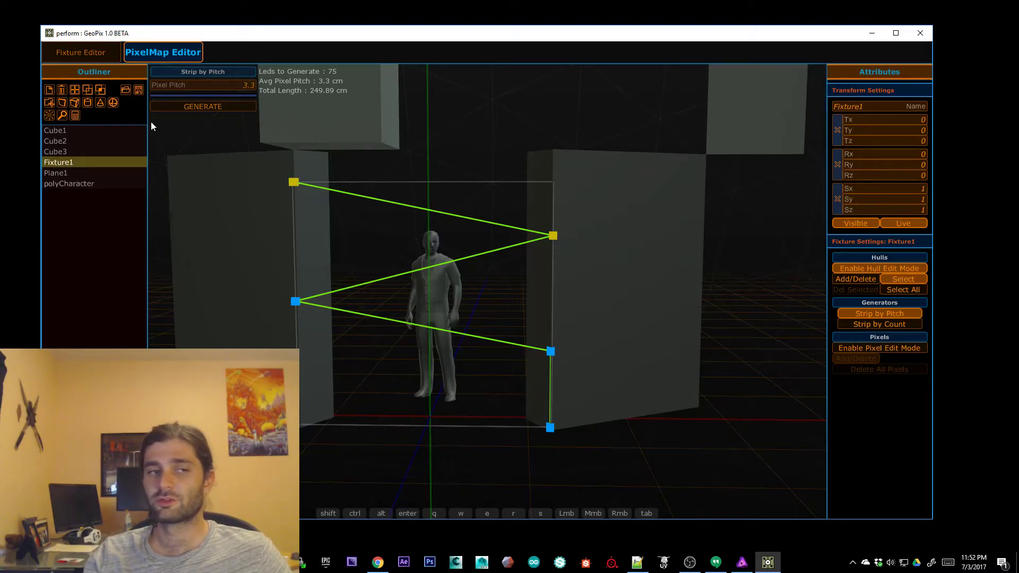
click(237, 84)
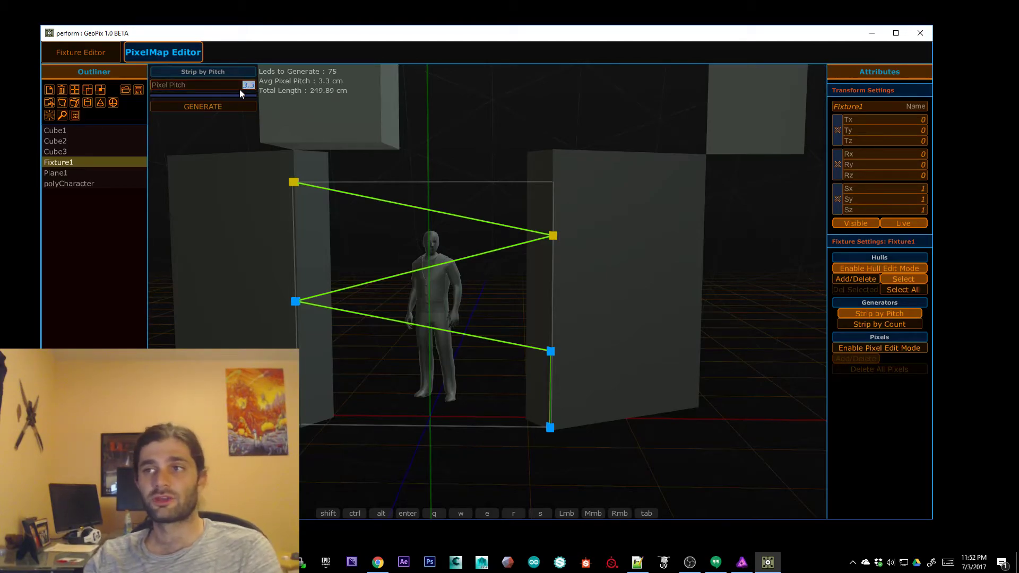
key(Return)
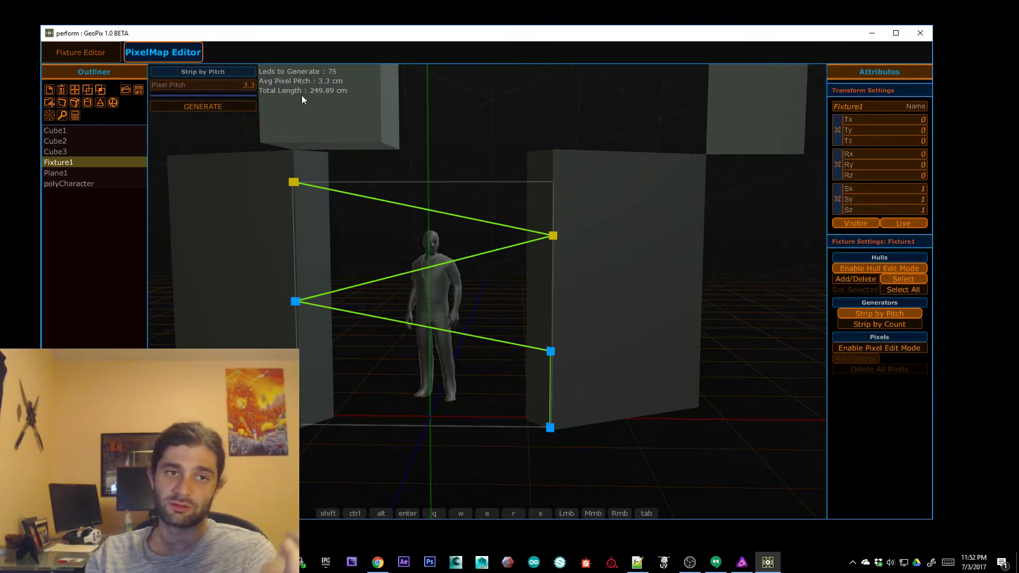
Clear the selection and select the zigzag's first three hull points in order to span two segments
click(461, 139)
click(292, 182)
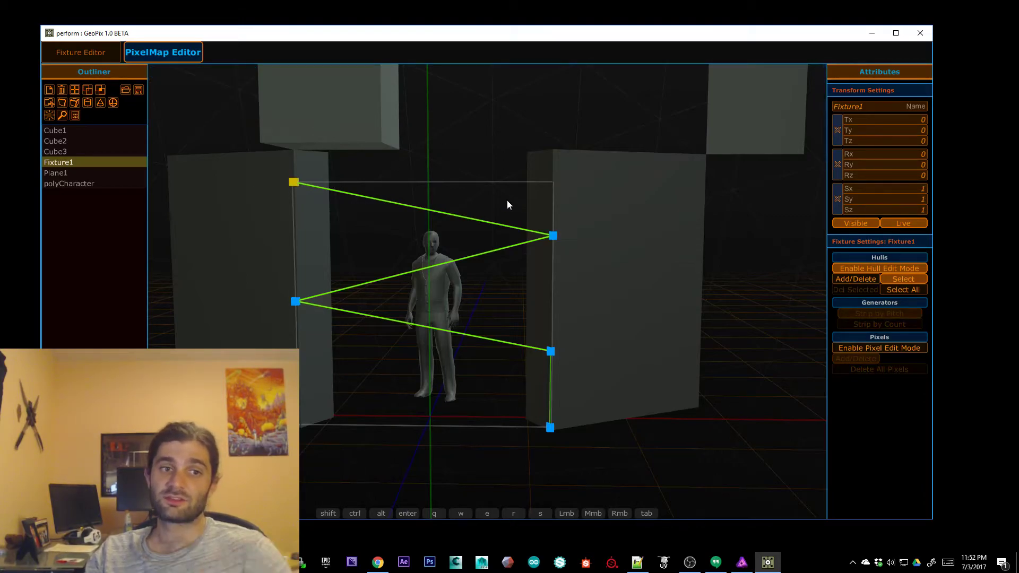
shift+click(553, 235)
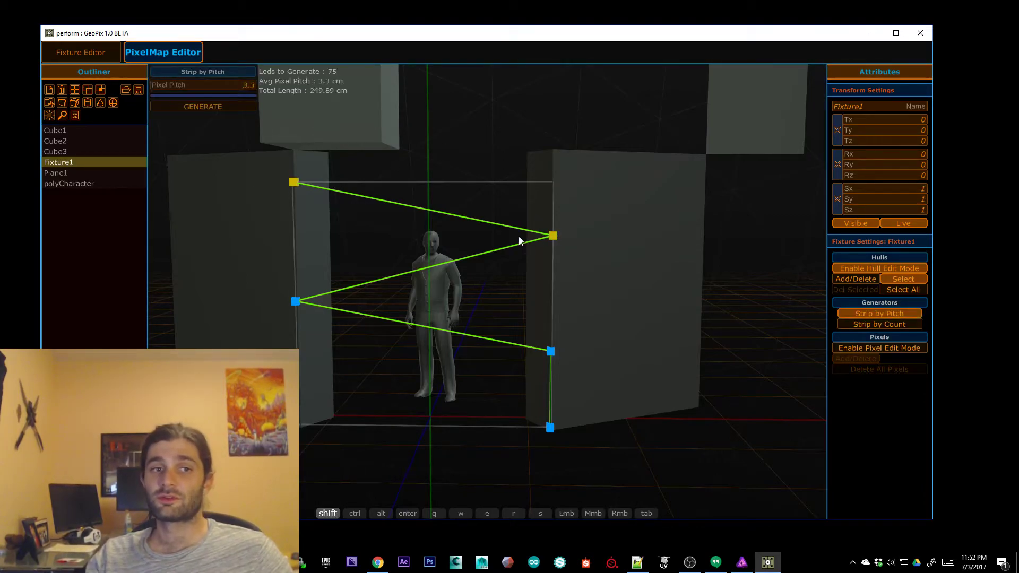
shift+click(295, 302)
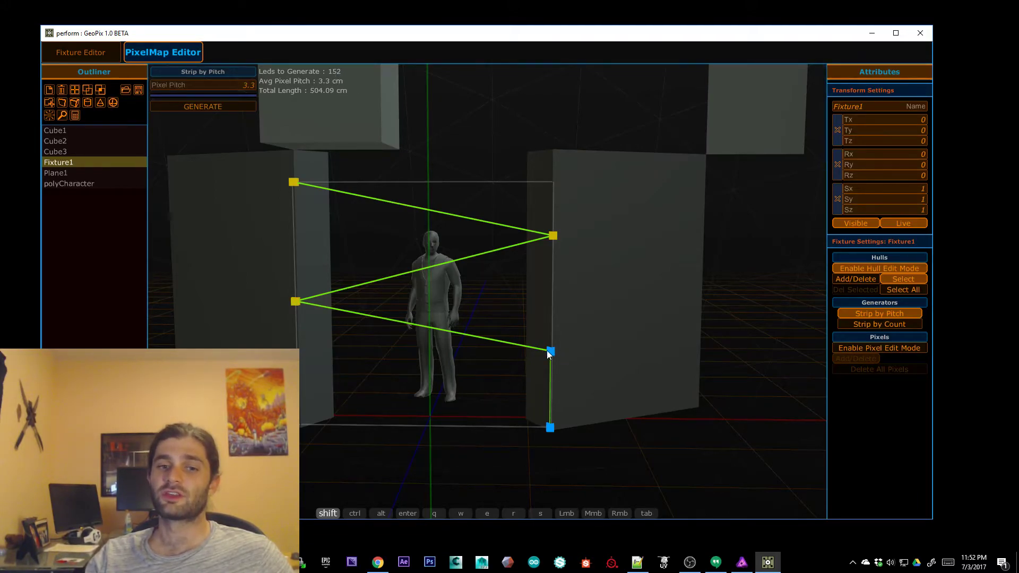
Select only the top segment's two hull points and generate a Strip by Pitch along it with a 3.3 cm pitch
click(288, 183)
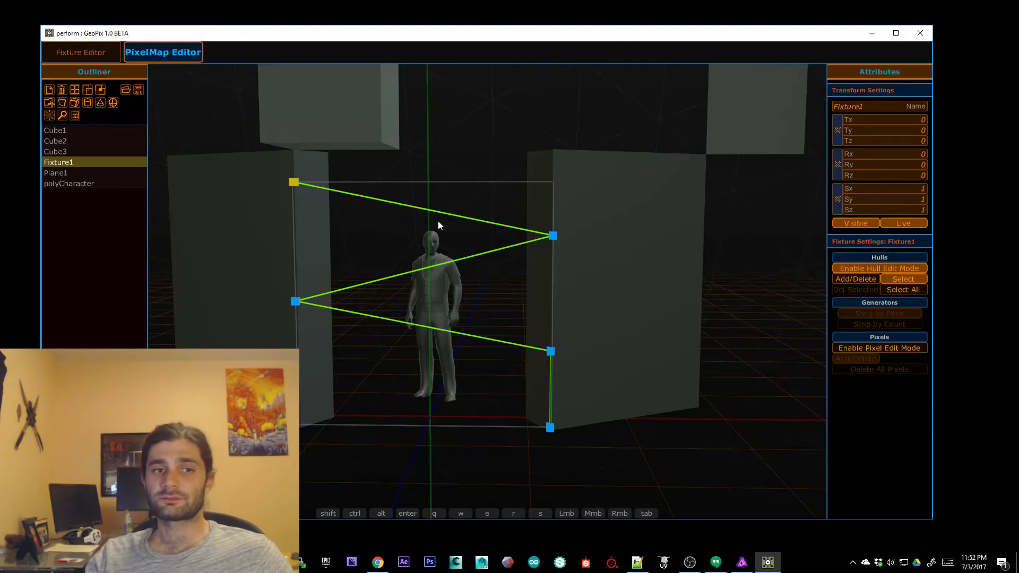
shift+click(552, 236)
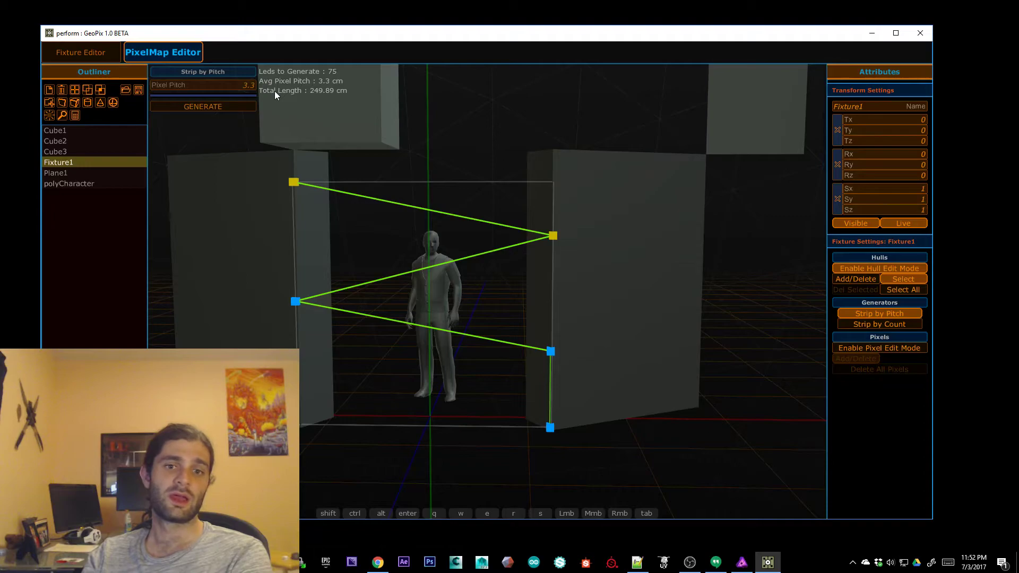
click(220, 106)
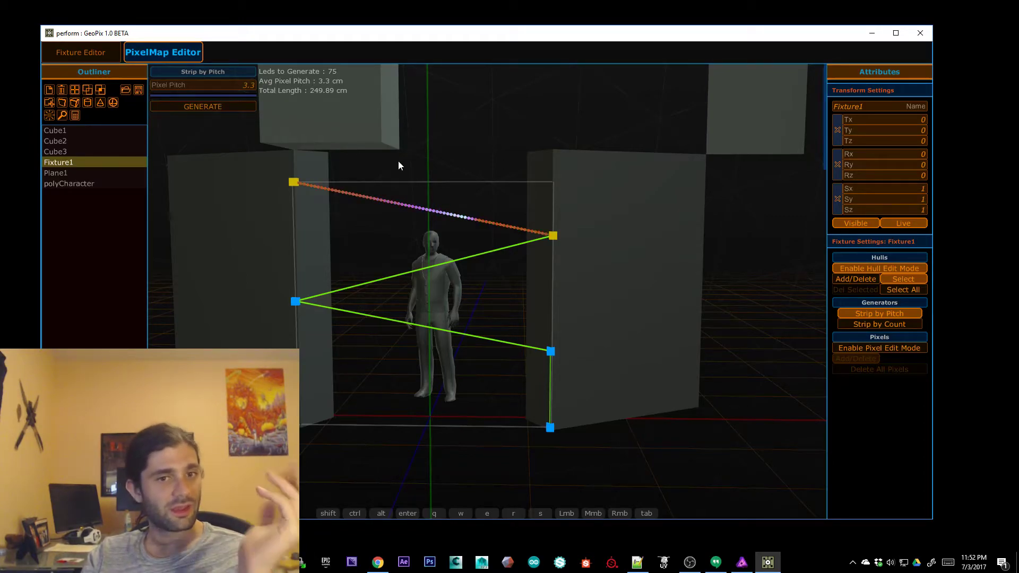
alt+right_drag(335, 197, 342, 169)
alt+middle_drag(341, 170, 337, 196)
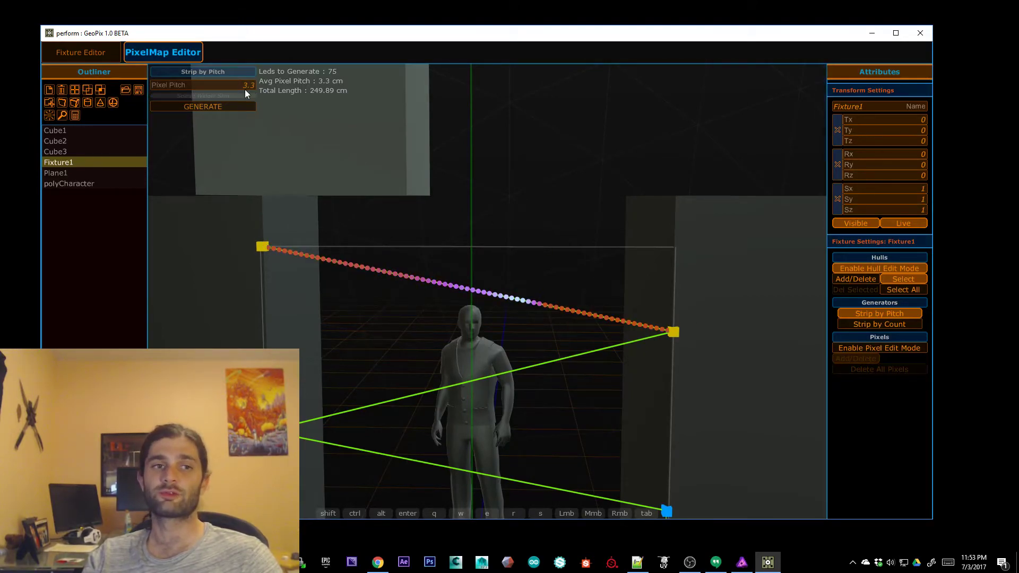
alt+right_drag(607, 266, 601, 234)
alt+middle_drag(601, 234, 597, 261)
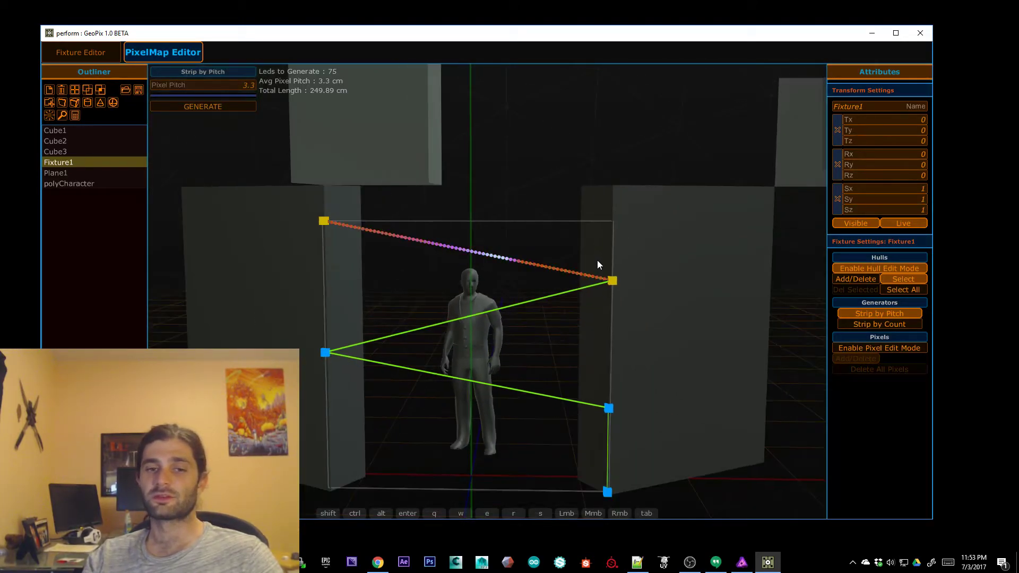
Select the second and third hull points and generate a 3.3 cm Strip by Pitch along the zigzag's second segment
click(590, 148)
click(612, 280)
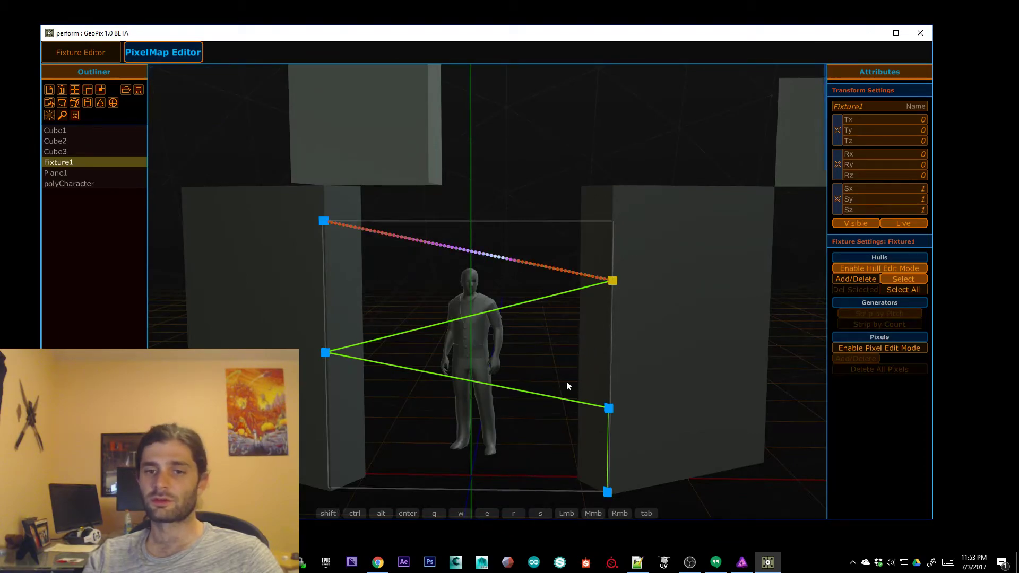
shift+click(325, 352)
alt+right_drag(555, 386, 563, 321)
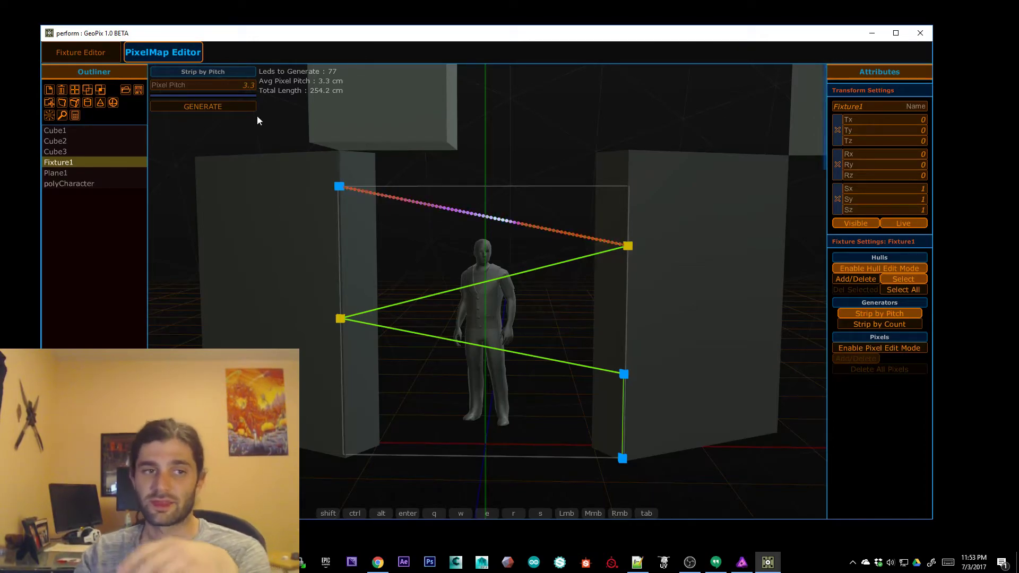
click(208, 109)
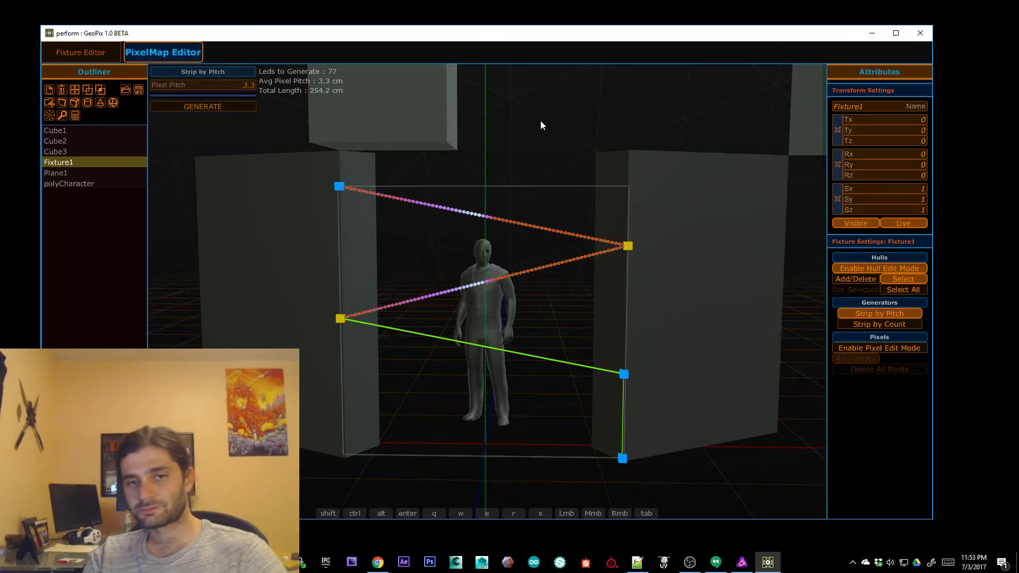
Reselect the top segment's two hull points and switch the generator to Strip by Count
click(390, 212)
click(340, 186)
shift+click(629, 247)
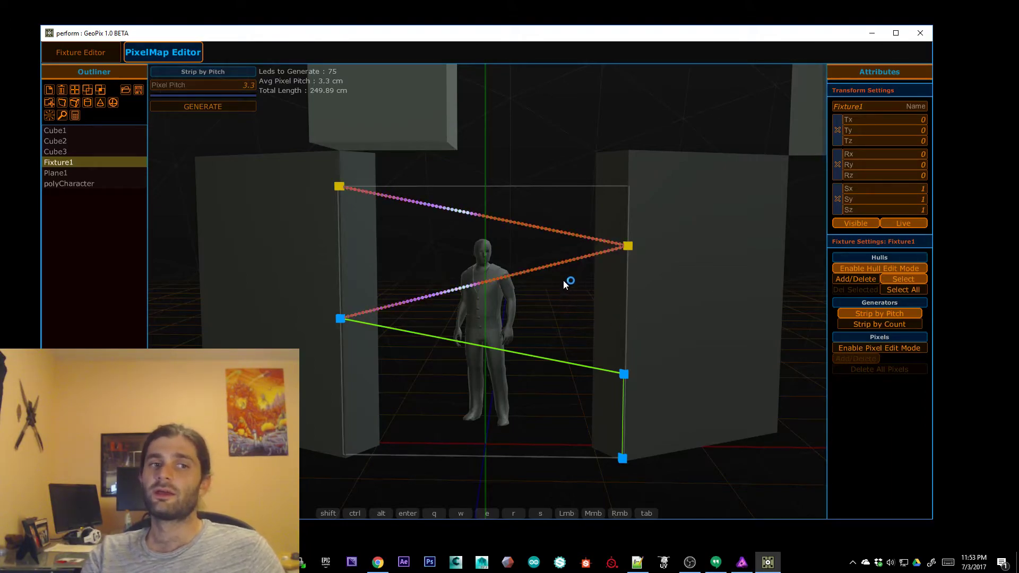
click(917, 326)
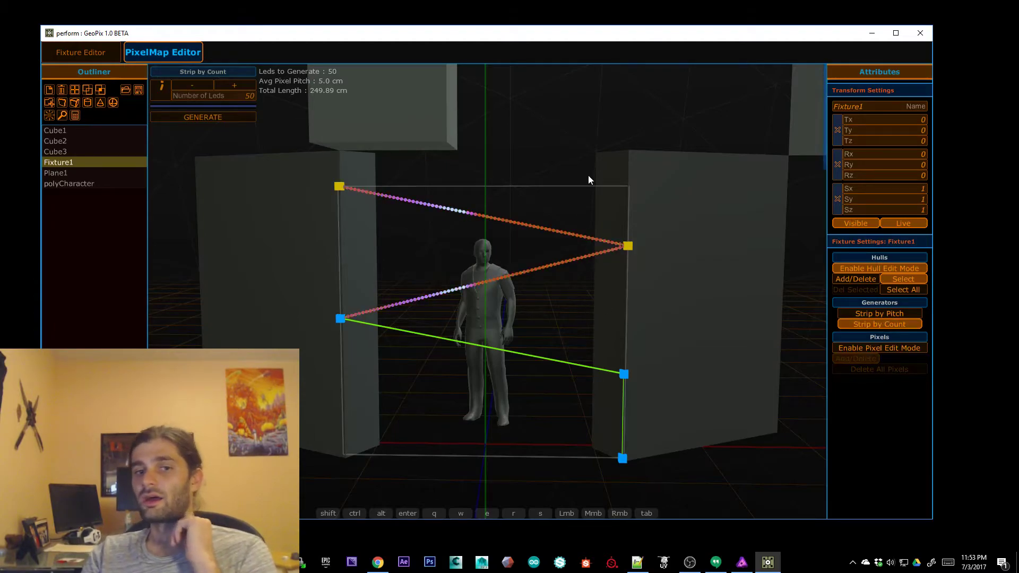
Select only the third segment's two hull points, set the number of LEDs to 185 and adjust the count in single increments
click(583, 146)
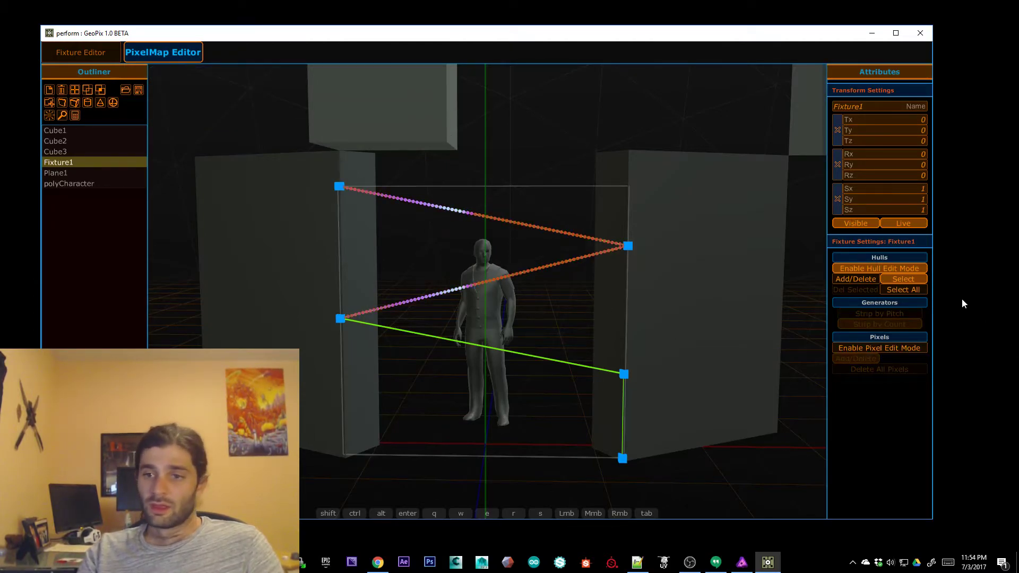
click(341, 318)
shift+click(624, 374)
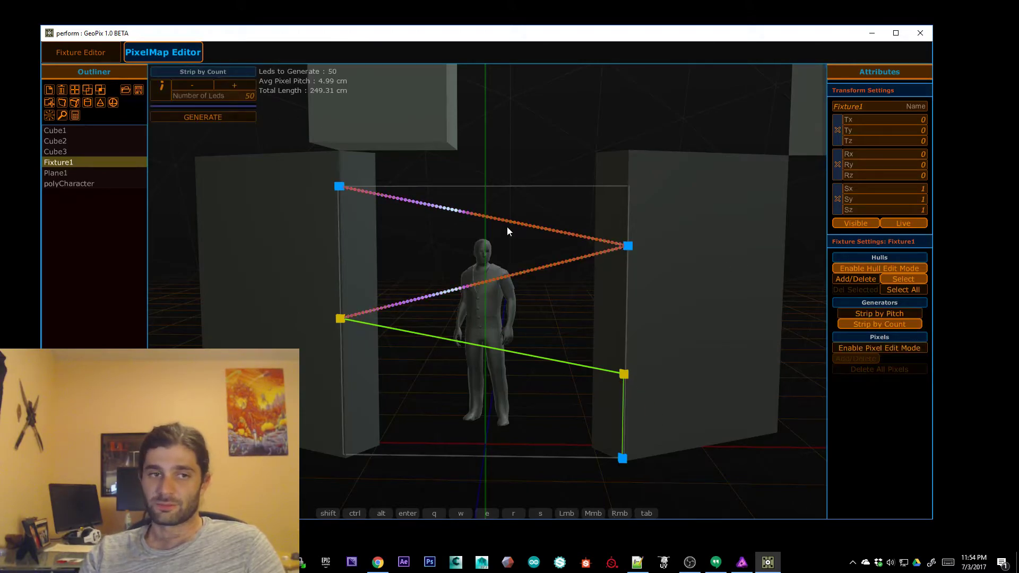
click(220, 94)
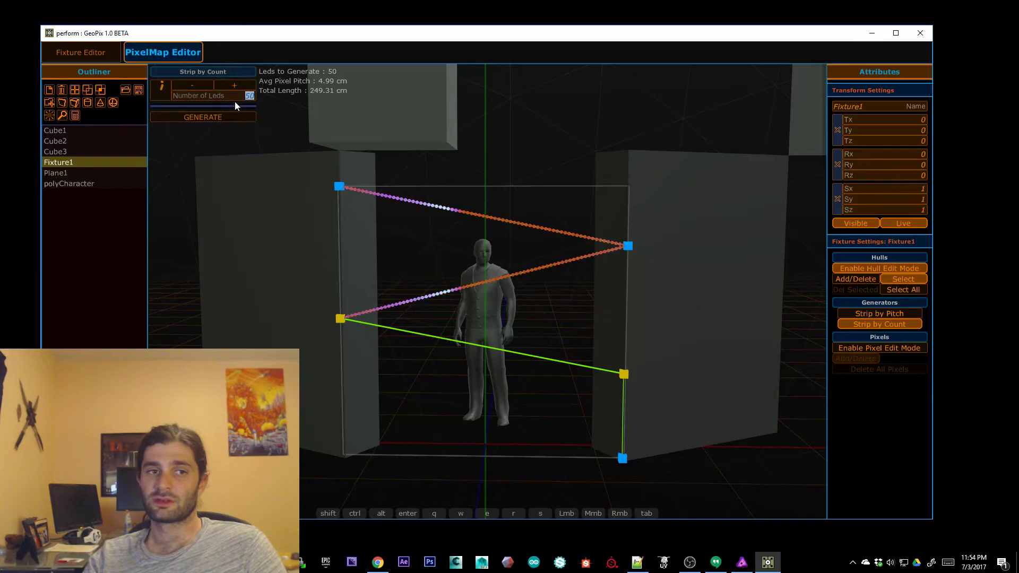
text(185)
key(Return)
click(233, 84)
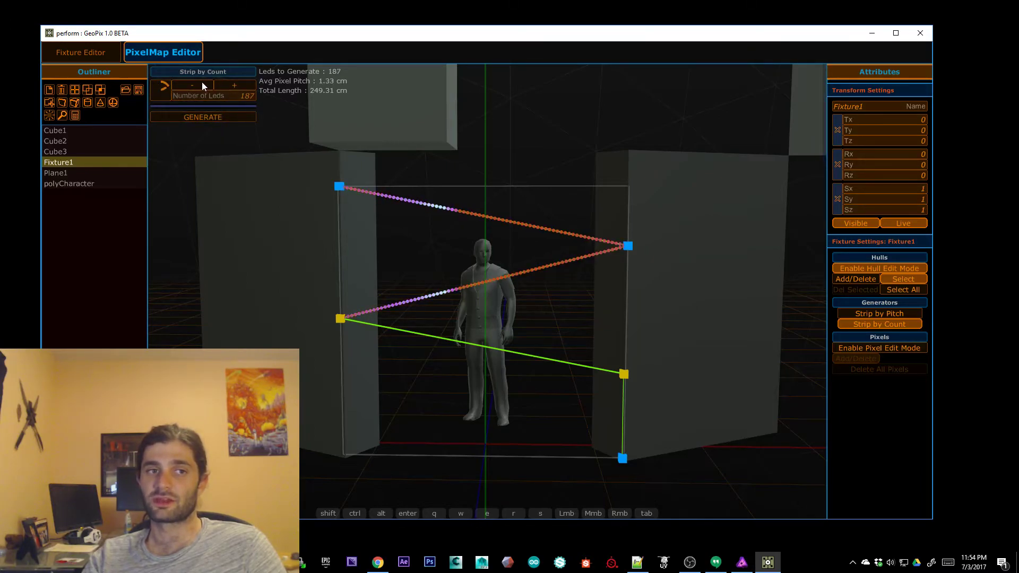
Set the number of LEDs to 30, generate the strip along the third segment, and inspect its pixel spacing
click(237, 98)
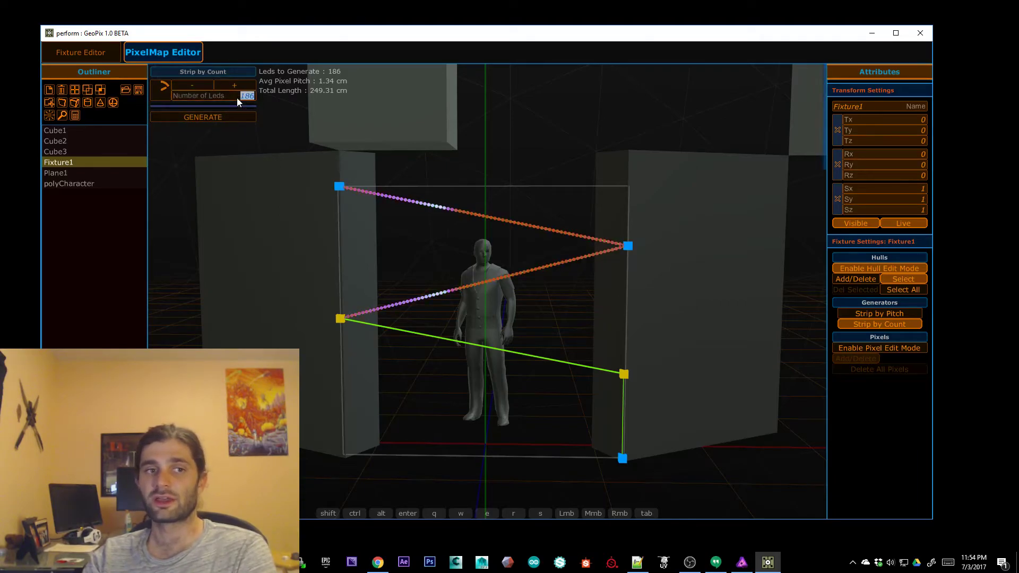
text(30)
key(Return)
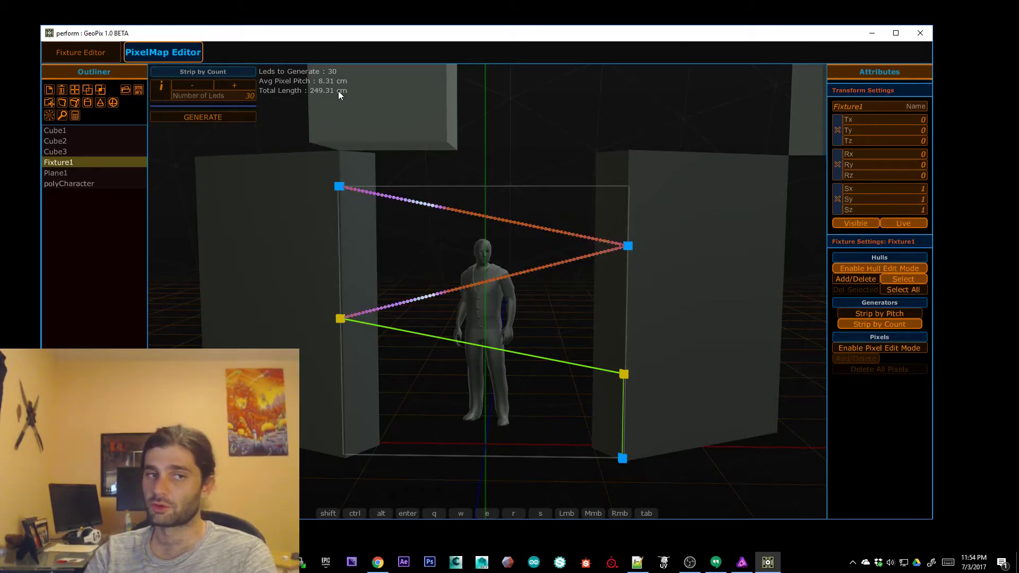
click(221, 117)
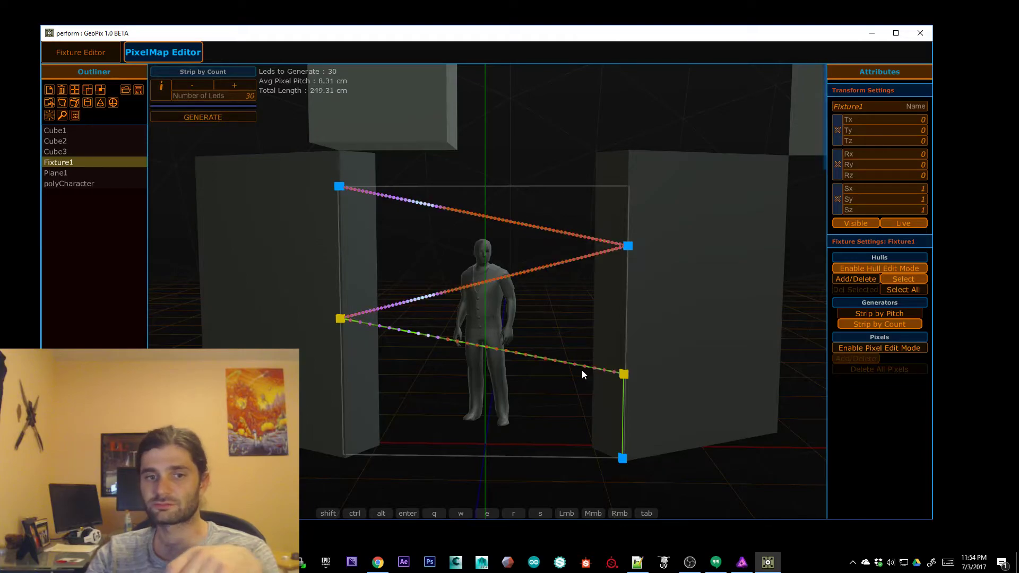
scroll(531, 398, up, 5)
scroll(540, 318, down, 5)
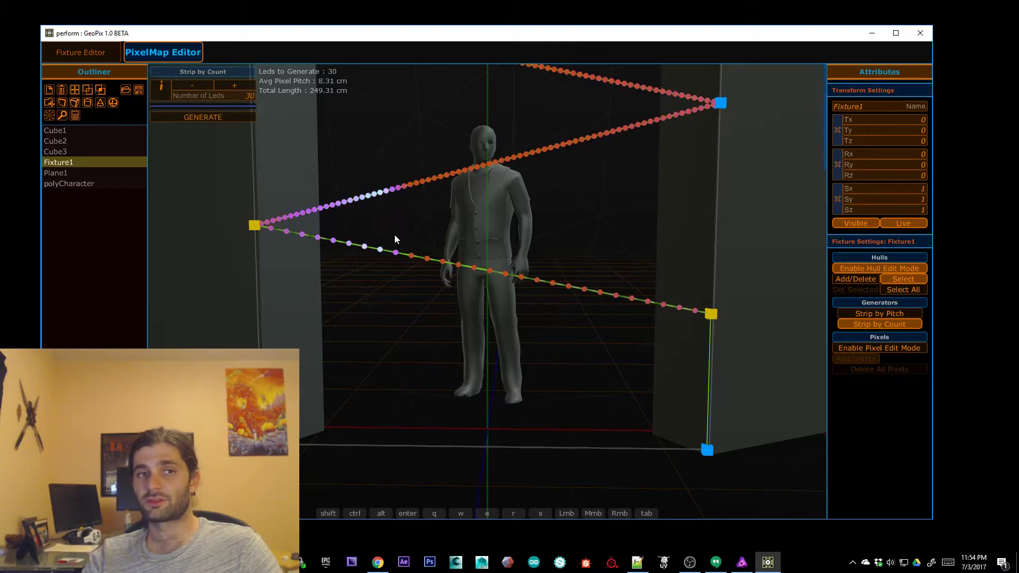
alt+right_drag(501, 401, 470, 367)
alt+drag(512, 268, 469, 371)
alt+right_drag(469, 371, 450, 370)
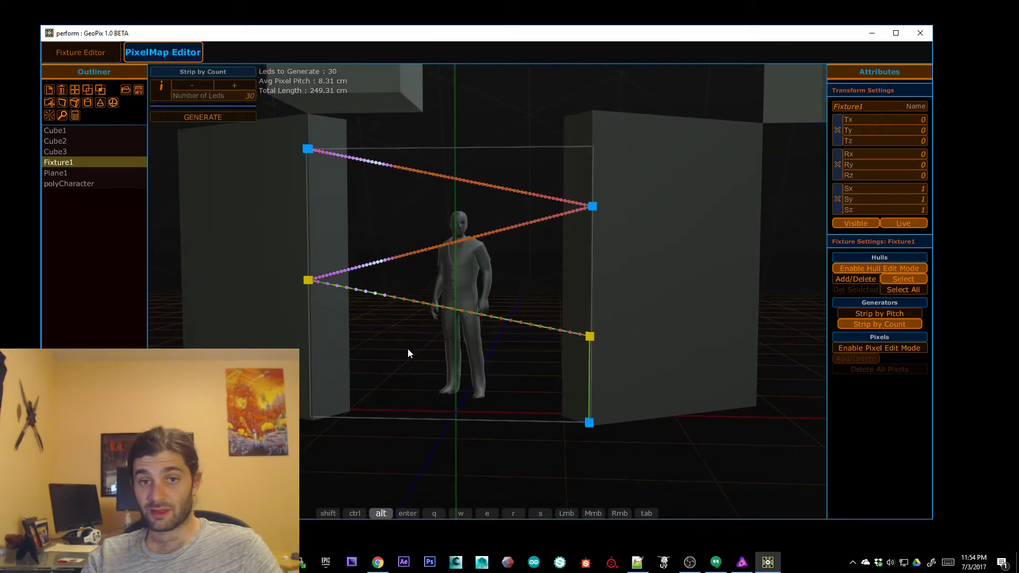
Inspect the generated zigzag strips on Fixture1, leave its hull edit mode, and clear the selection
alt+drag(406, 382, 472, 353)
alt+right_drag(472, 354, 478, 377)
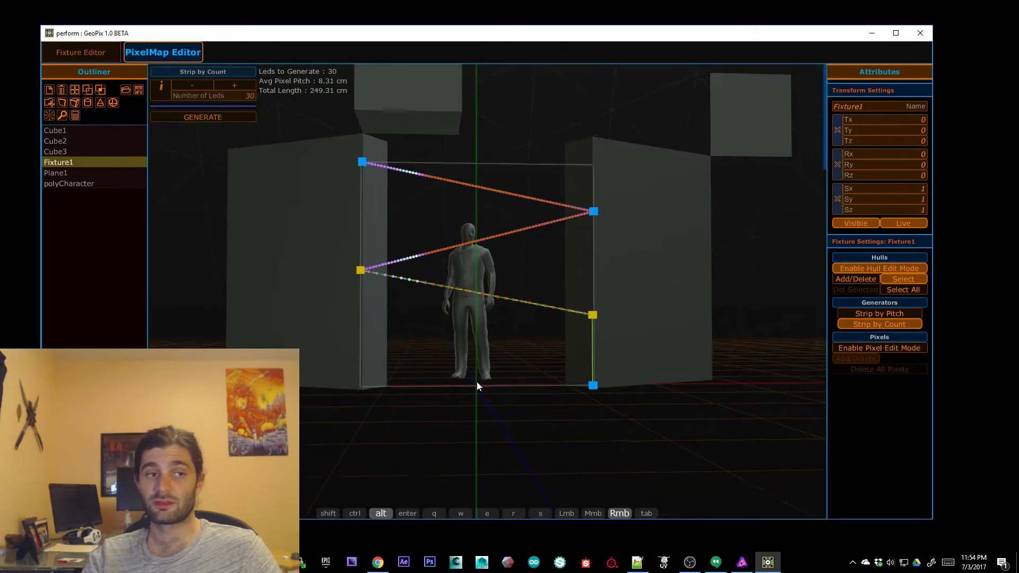
alt+middle_drag(479, 377, 484, 420)
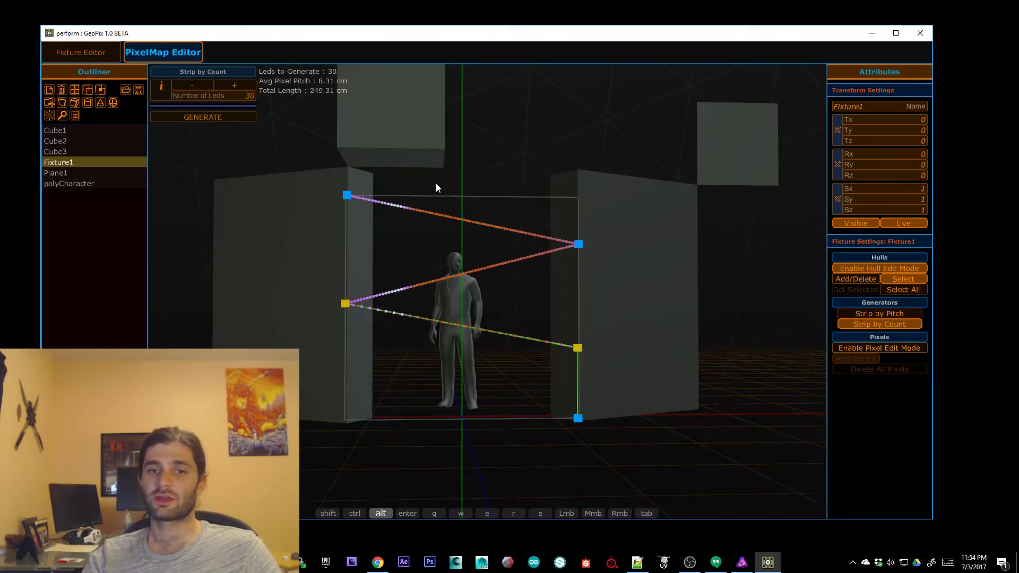
alt+right_drag(541, 170, 833, 255)
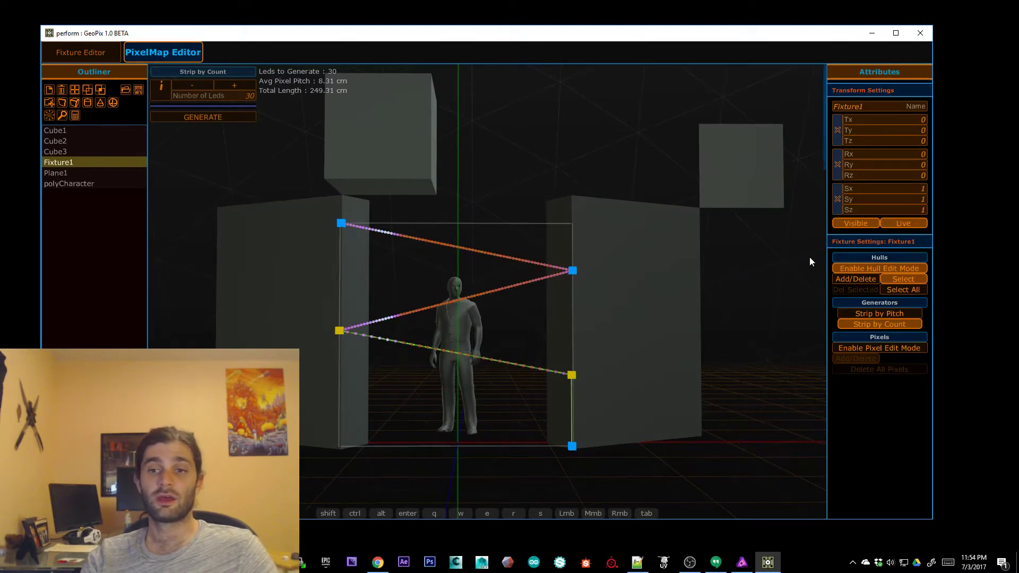
click(892, 268)
alt+right_drag(454, 181, 426, 186)
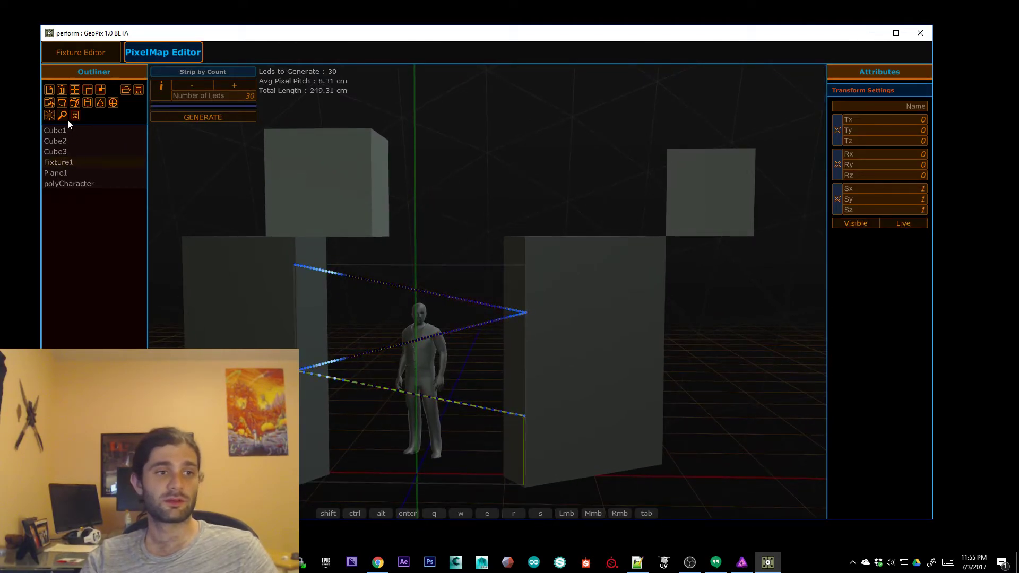
Add a second fixture, select it, and snap it onto the front face of the small raised cube above the right wall
click(51, 114)
click(73, 174)
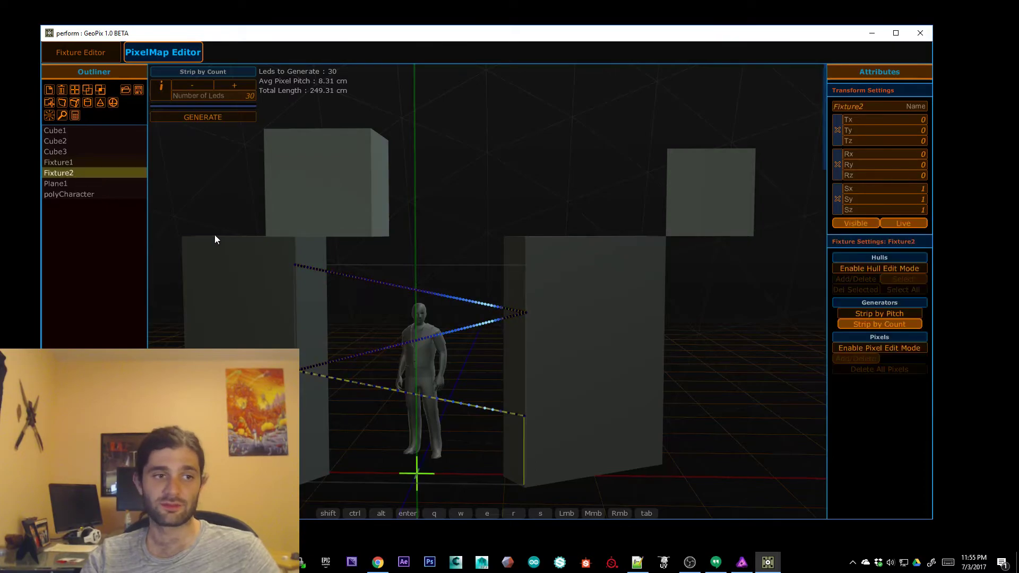
alt+right_drag(634, 346, 596, 308)
key(s)
click(667, 167)
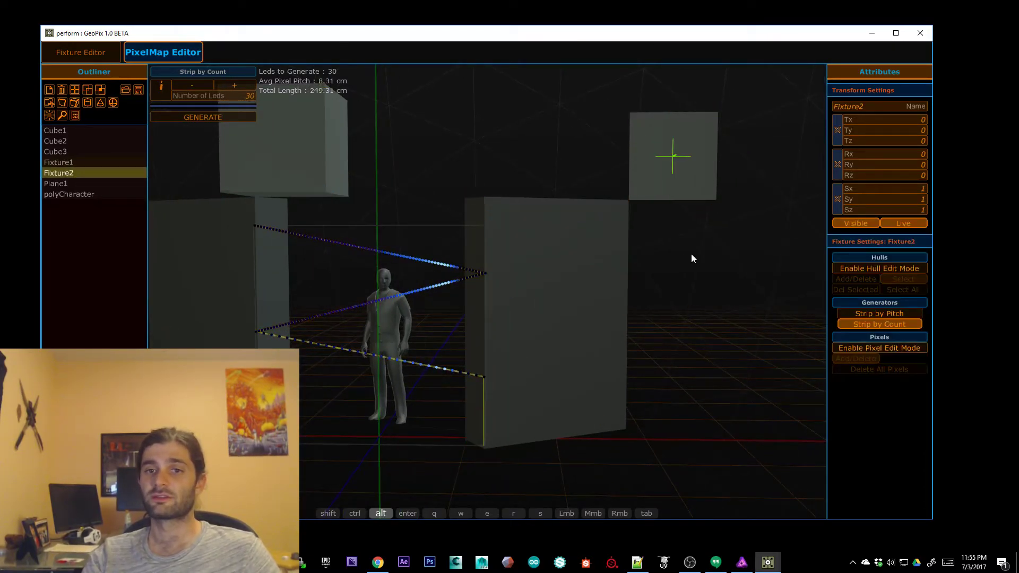
Draw an open five-point hull for Fixture2 on the raised cube's front face and leave hull editing
alt+right_drag(686, 253, 668, 263)
alt+drag(669, 263, 664, 285)
click(881, 268)
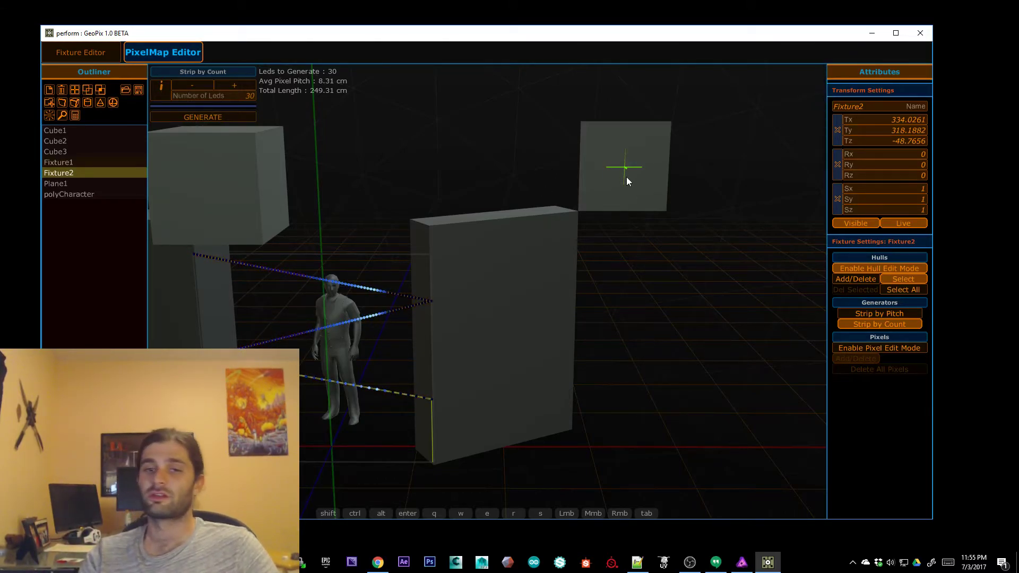
alt+drag(641, 204, 641, 170)
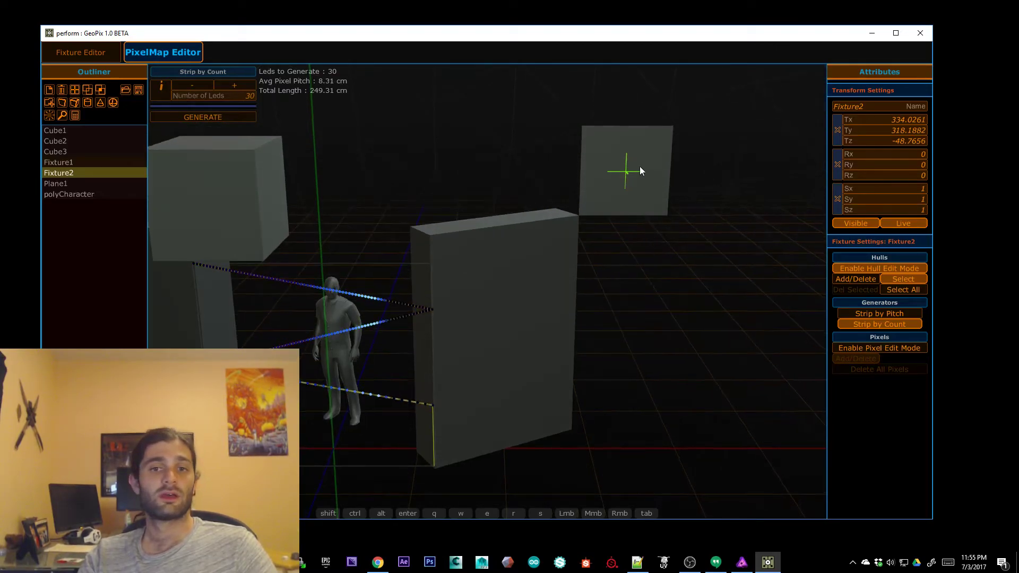
click(900, 267)
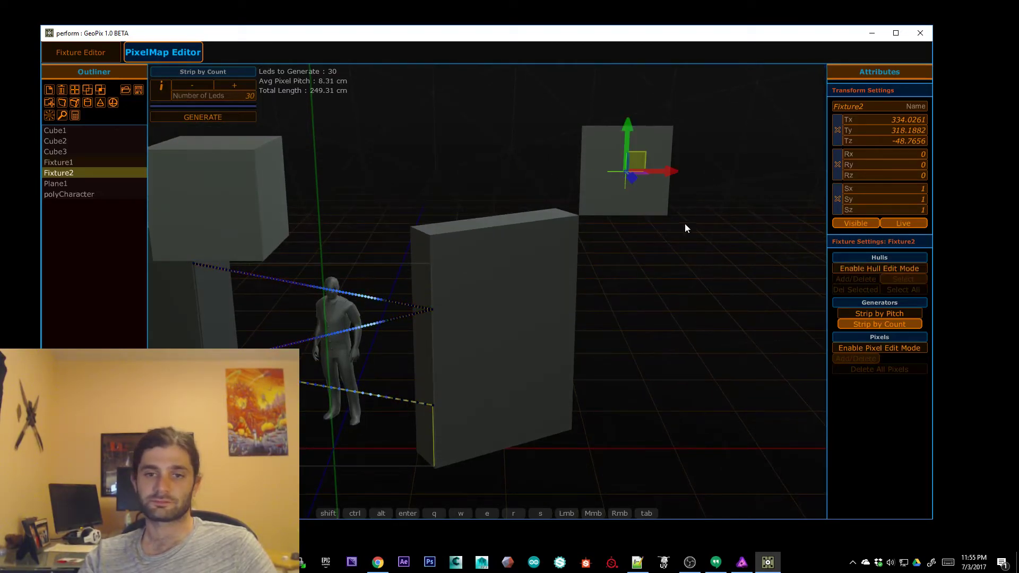
click(877, 270)
click(867, 279)
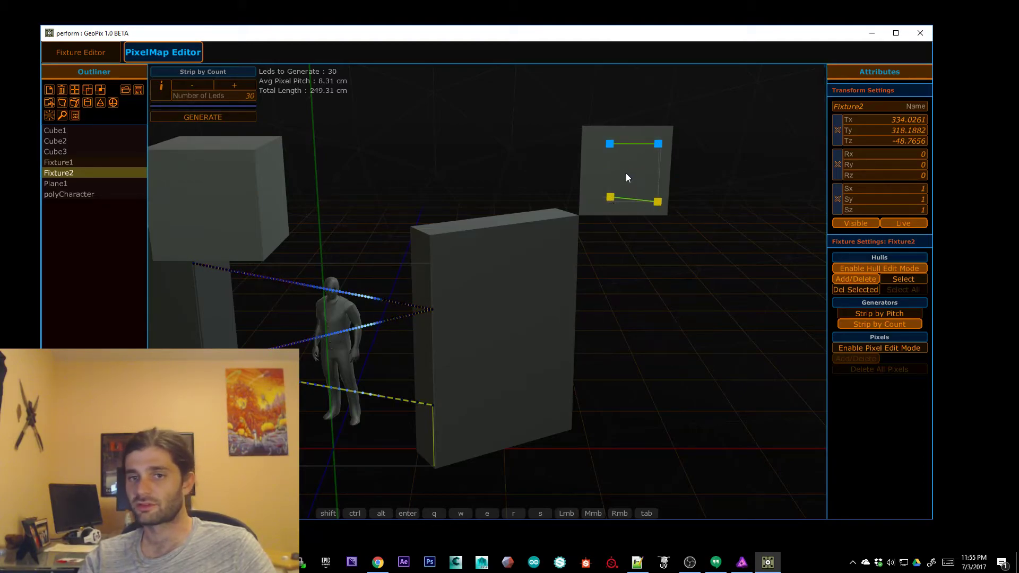
click(882, 268)
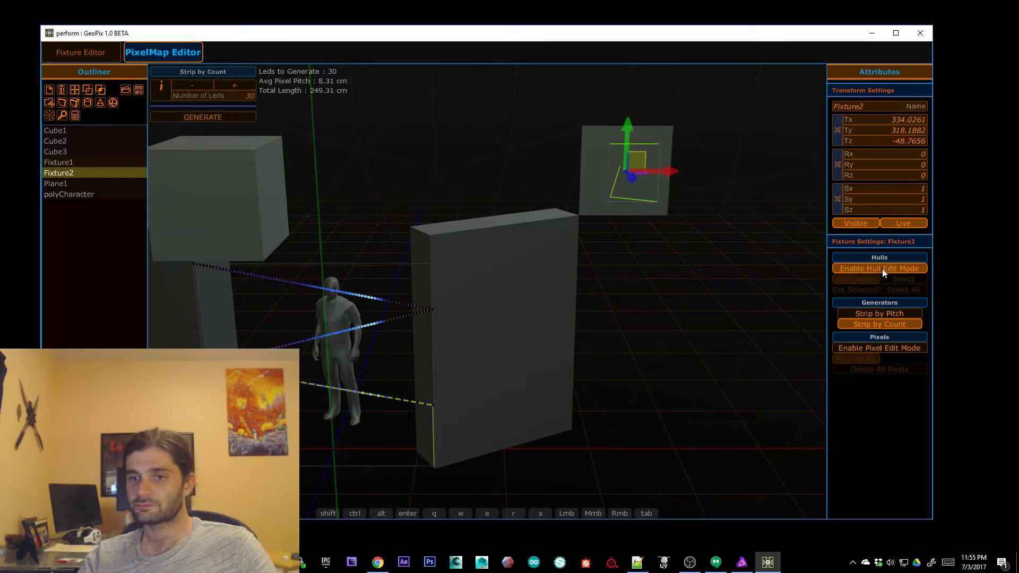
Select all of Fixture2's hull points, generate a 3.3 cm Strip by Pitch along them, and deselect the fixture
click(889, 270)
click(902, 279)
click(905, 291)
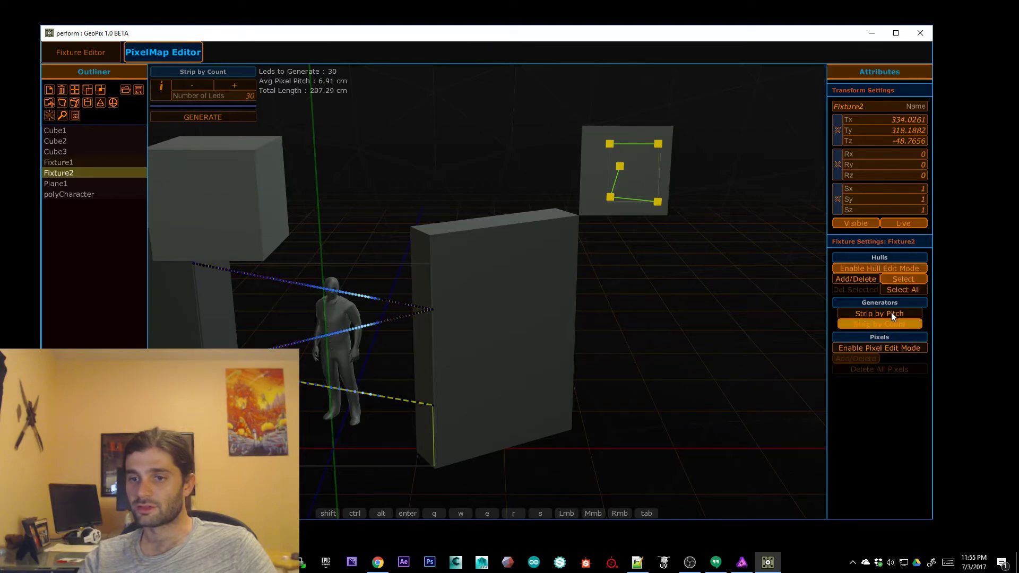
click(892, 314)
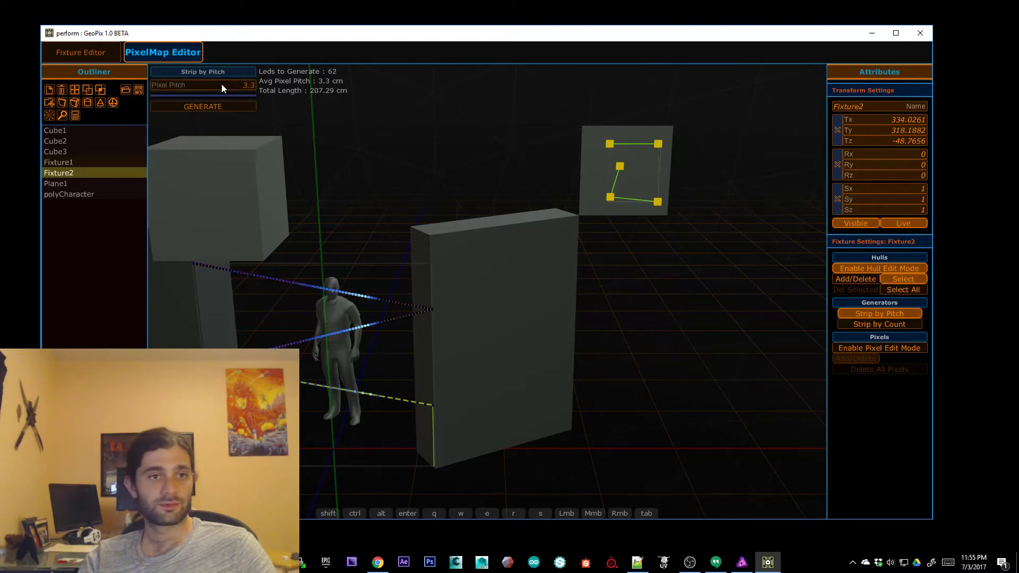
click(221, 104)
click(899, 270)
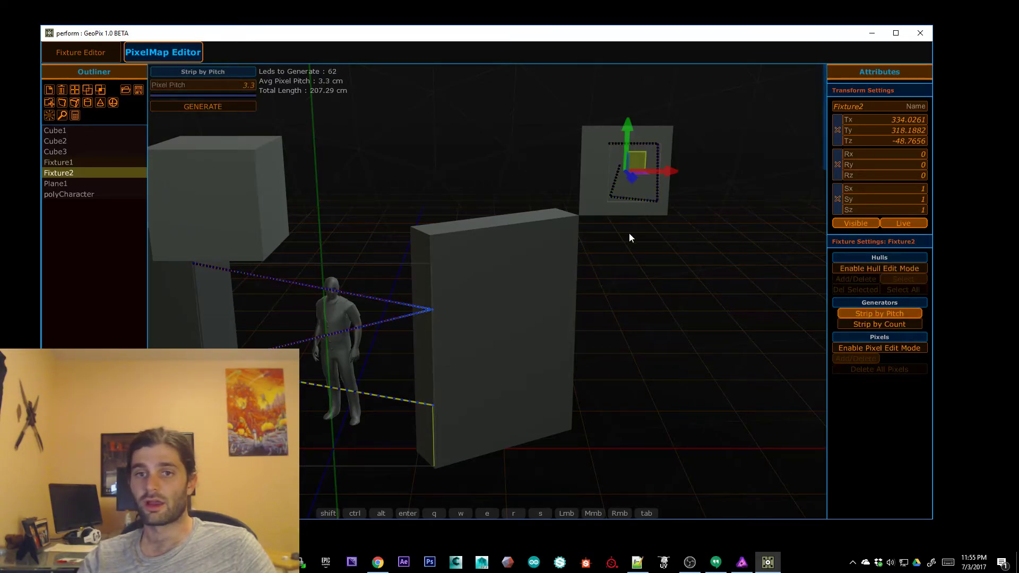
click(504, 121)
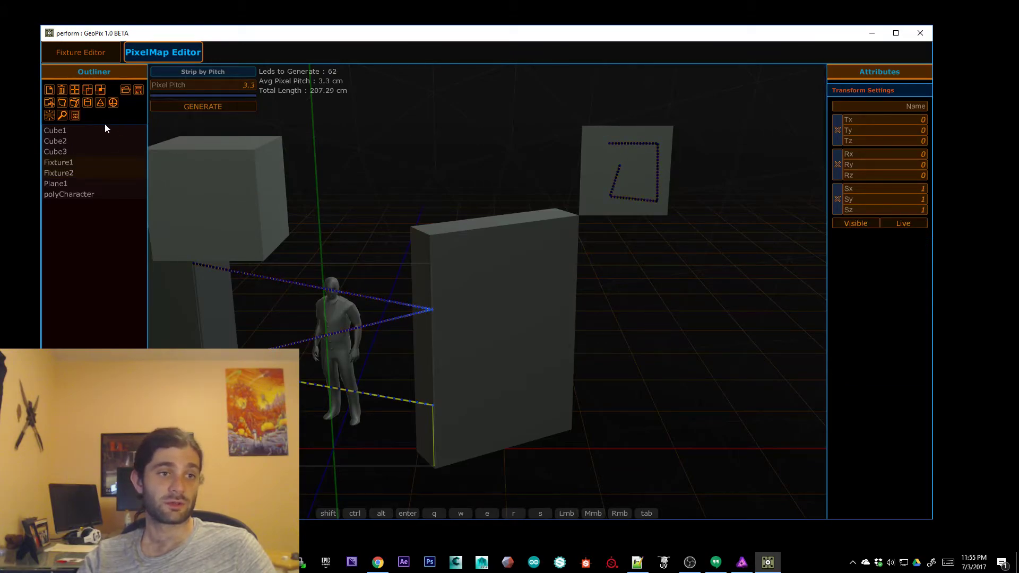
Add a third fixture, select it, and frame the view on the front of the stage
click(51, 115)
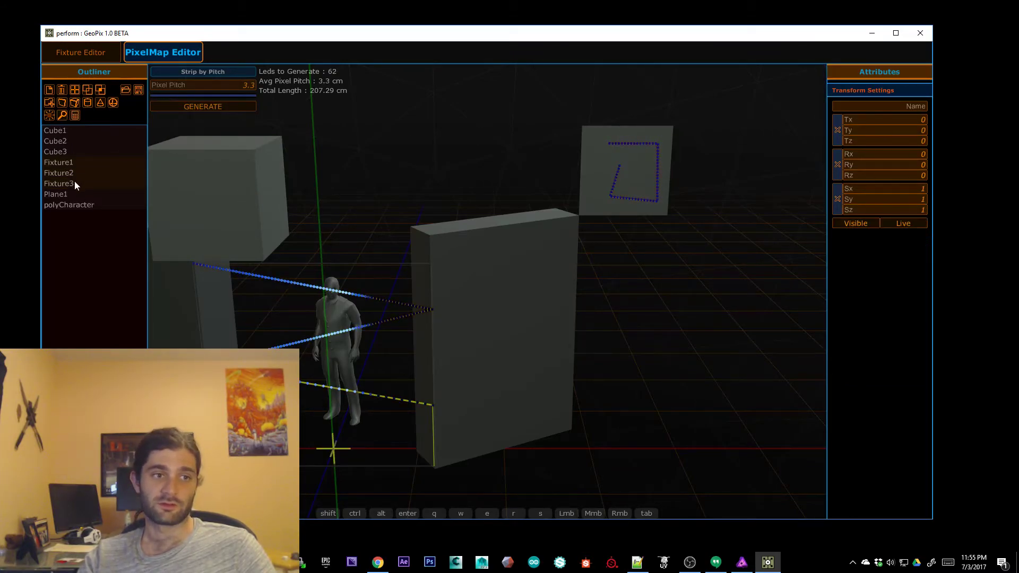
click(74, 184)
alt+drag(576, 276, 540, 269)
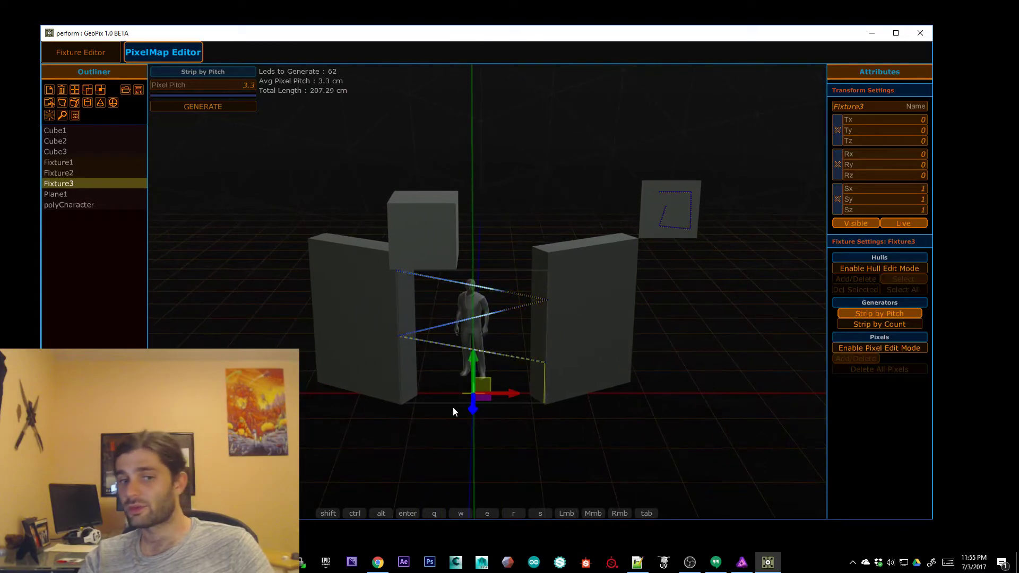
scroll(458, 411, up, 3)
scroll(528, 411, down, 3)
alt+drag(523, 442, 486, 400)
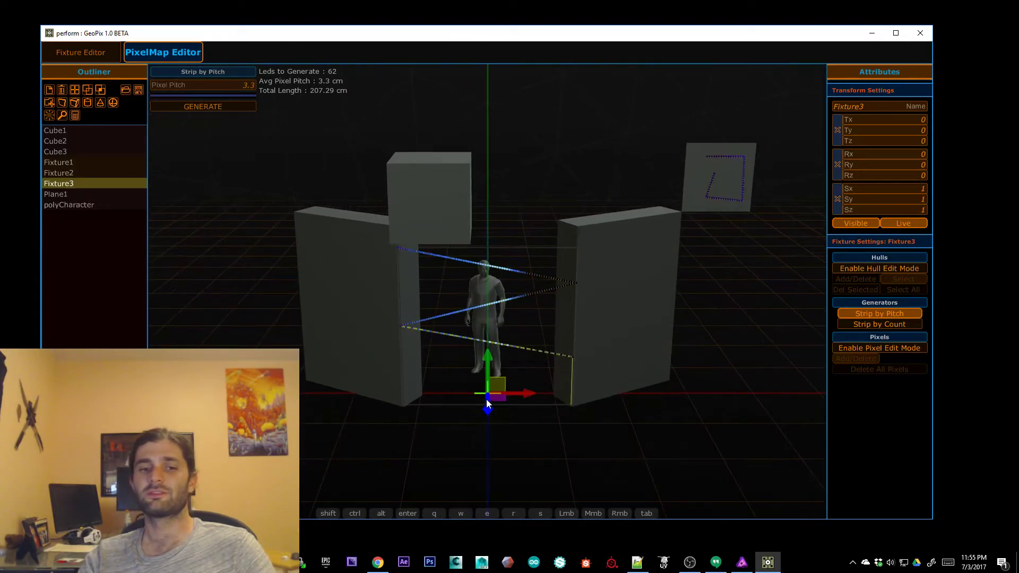
scroll(490, 425, up, 3)
scroll(512, 443, down, 3)
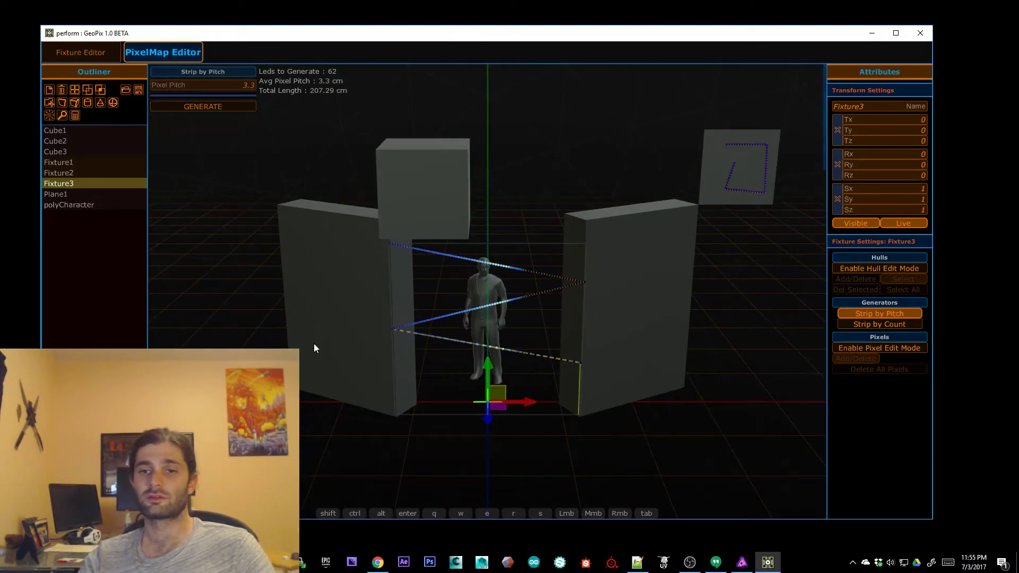
Draw an eleven-point zigzag hull for Fixture3 down the front face of the left wall
click(882, 268)
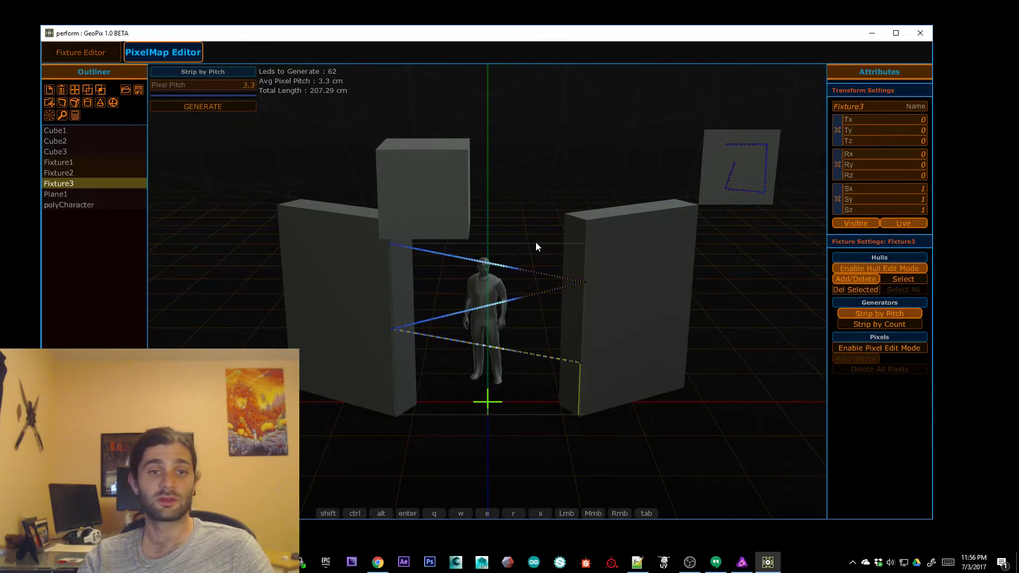
click(288, 234)
click(344, 254)
click(308, 264)
click(348, 295)
click(319, 303)
click(356, 330)
click(369, 352)
click(359, 360)
click(314, 356)
click(313, 374)
click(358, 396)
Select all of Fixture3's hull points, generate a 3.3 cm Strip by Pitch along them, and leave hull editing
click(908, 278)
click(910, 287)
click(228, 107)
alt+drag(530, 313, 719, 273)
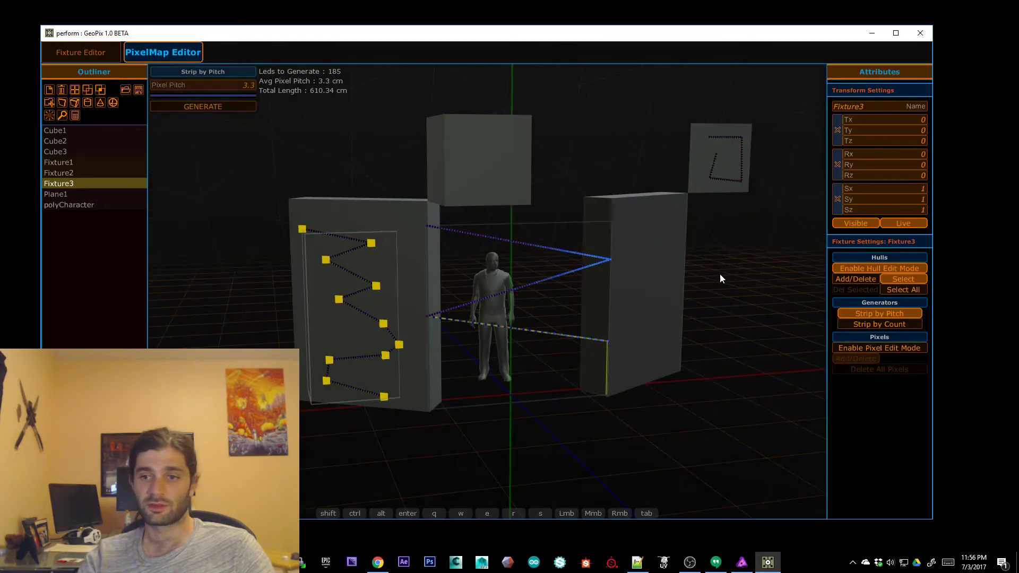
click(866, 266)
Examine the LED strips of all three fixtures on the stage from several distances and angles
alt+scroll(339, 239, up, 5)
alt+middle_drag(355, 293, 546, 219)
alt+scroll(562, 228, down, 8)
alt+drag(578, 239, 495, 277)
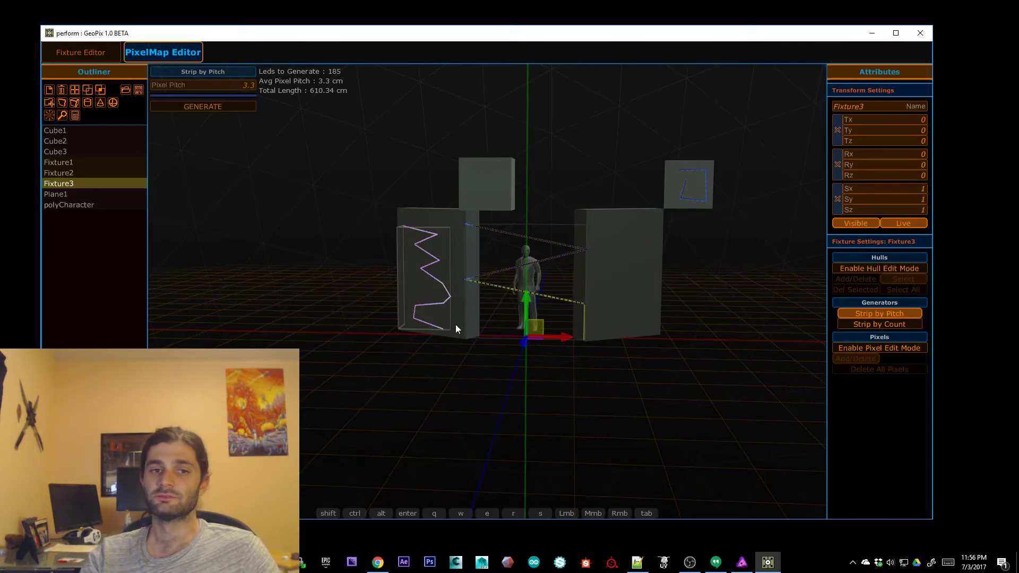
alt+drag(702, 289, 485, 378)
alt+right_drag(485, 377, 488, 355)
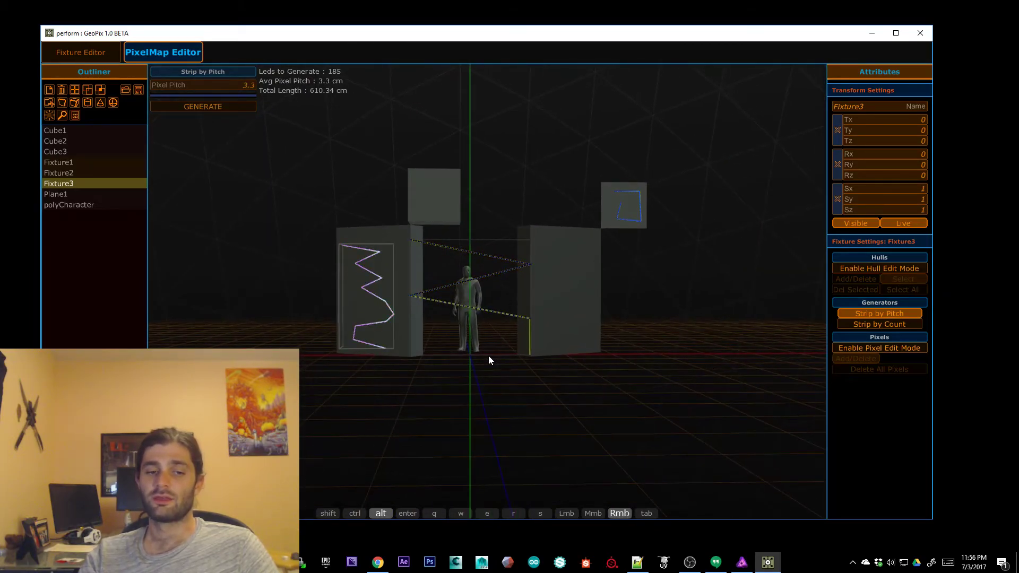
alt+drag(486, 356, 524, 334)
alt+right_drag(523, 330, 536, 320)
alt+right_drag(558, 186, 474, 217)
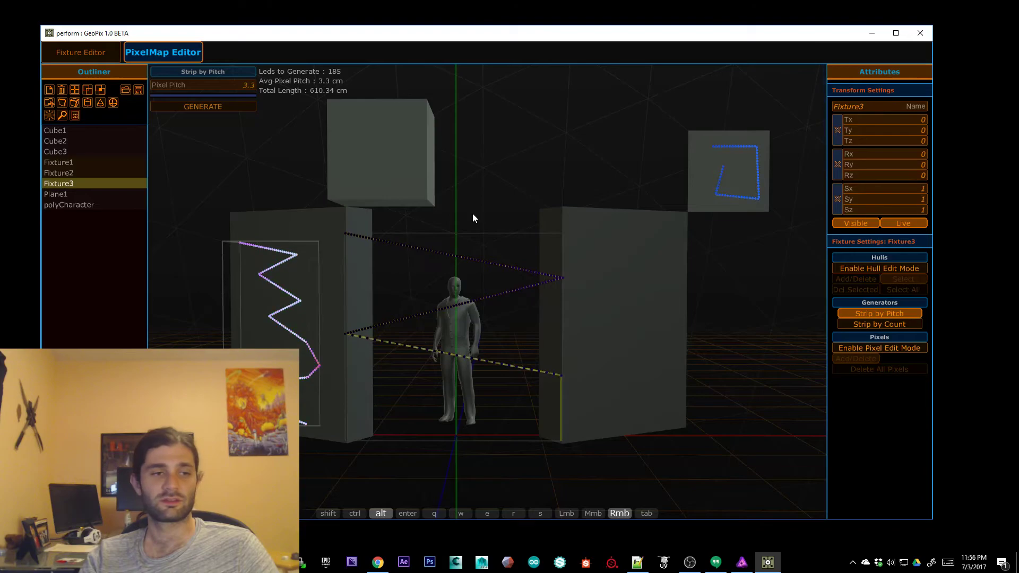
Move Fixture3 along the ground plane to about X 3.6 and Z 40.2, and deselect it
key(w)
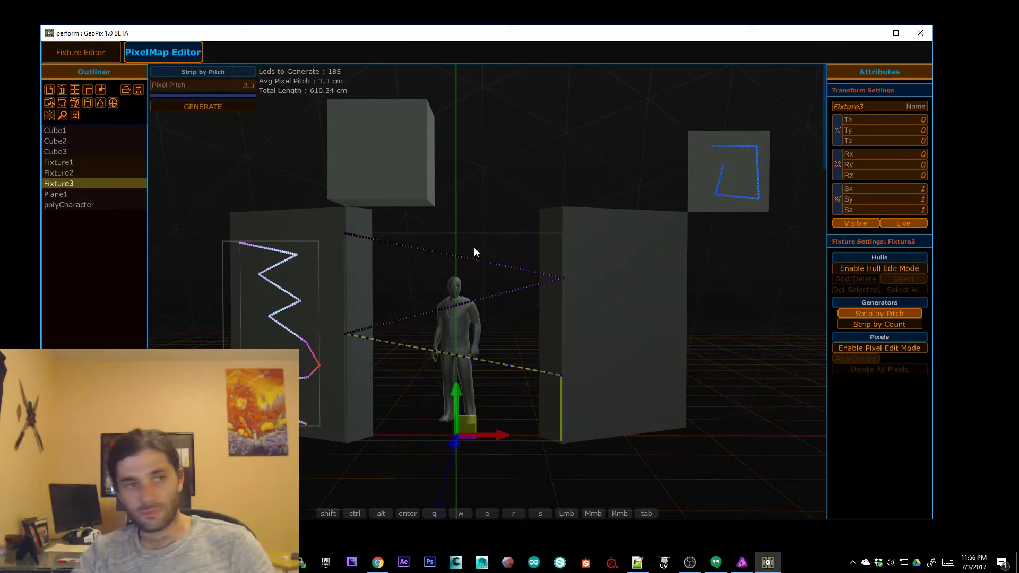
alt+drag(238, 217, 492, 260)
alt+scroll(471, 275, down, 3)
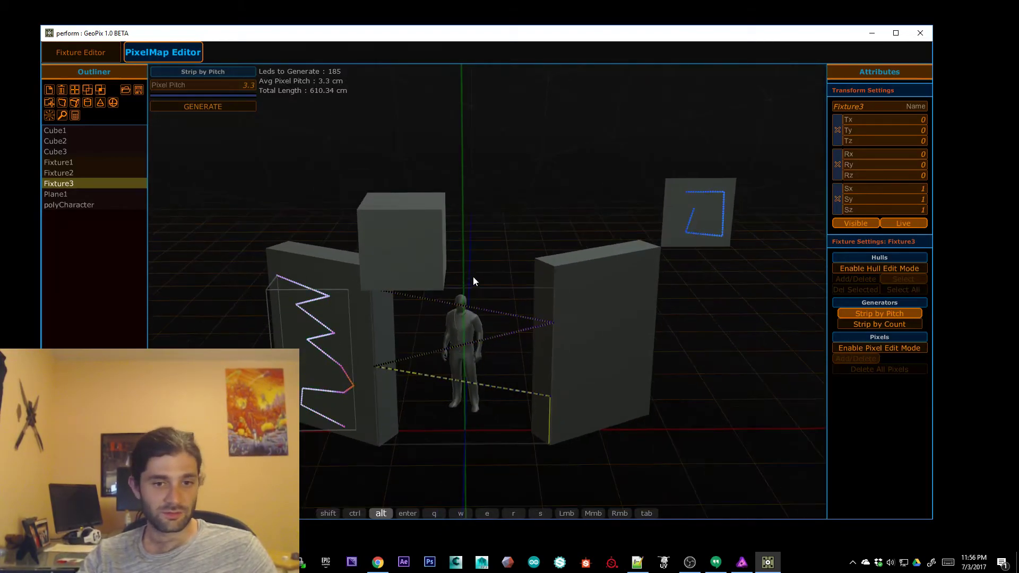
alt+scroll(457, 239, up, 7)
alt+scroll(465, 260, down, 7)
drag(491, 441, 479, 425)
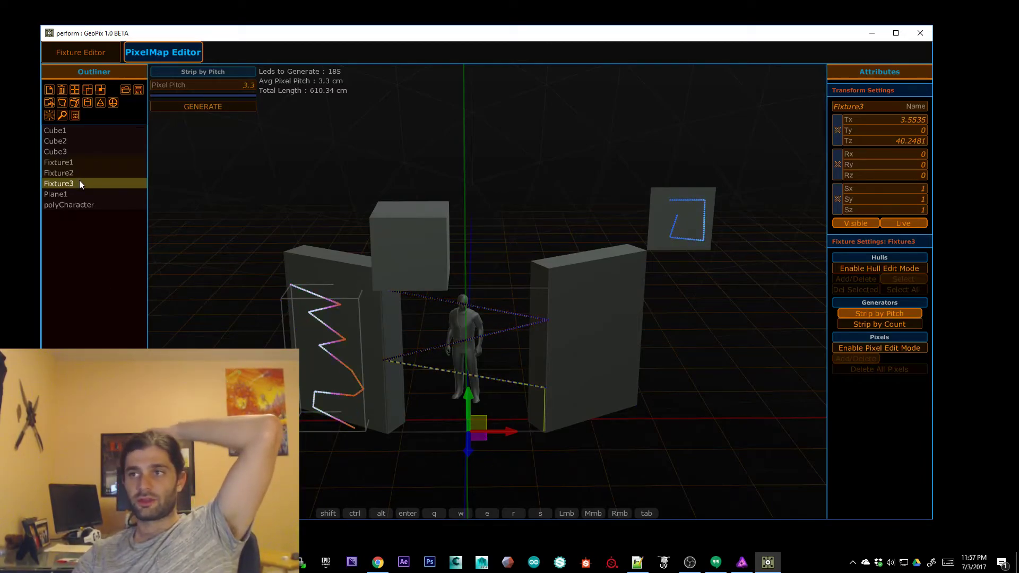
click(106, 232)
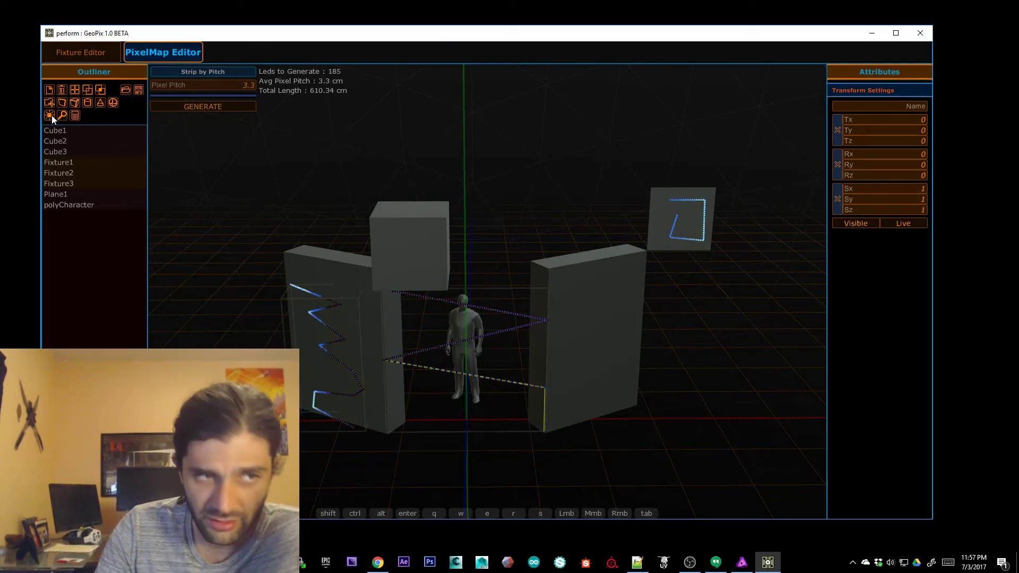
Add a signal chain to the scene and check which fixtures it should contain by selecting them individually
click(75, 171)
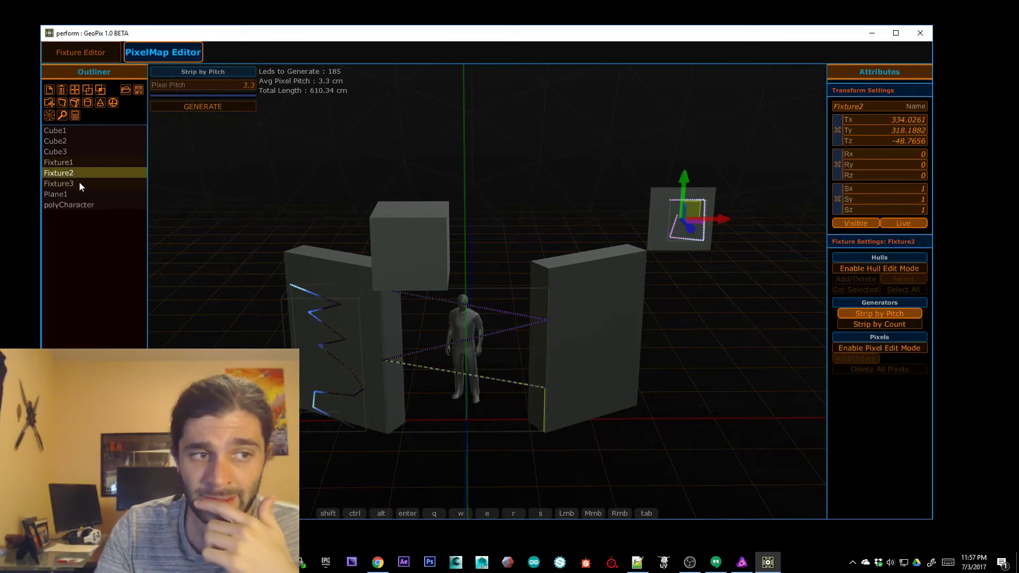
click(80, 184)
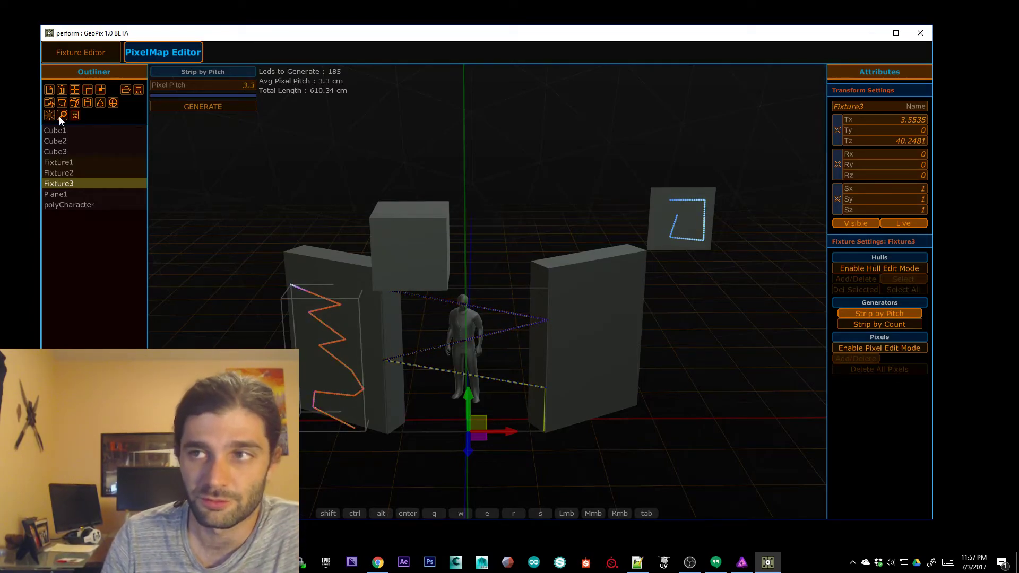
click(59, 116)
click(70, 162)
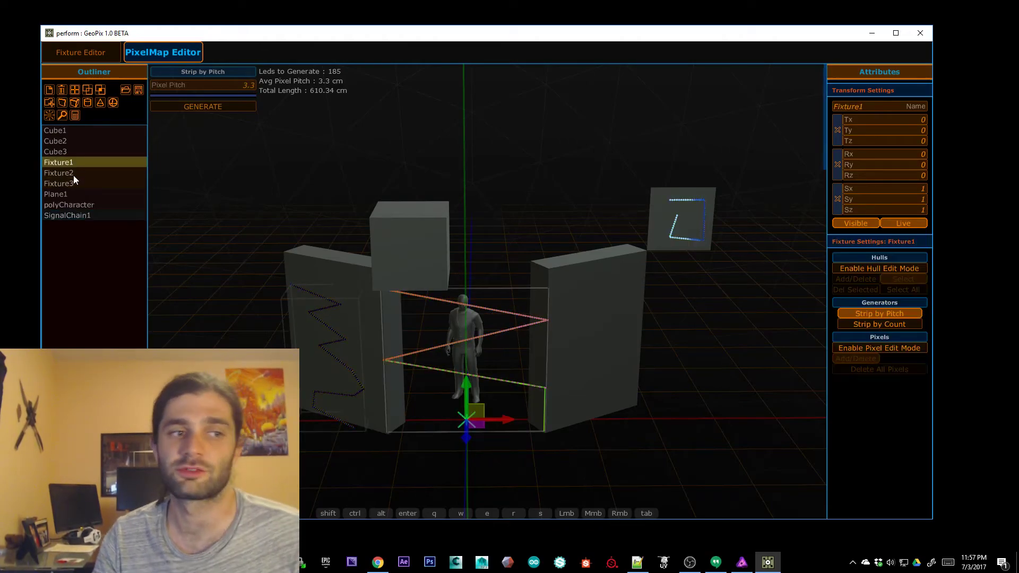
click(71, 171)
click(76, 235)
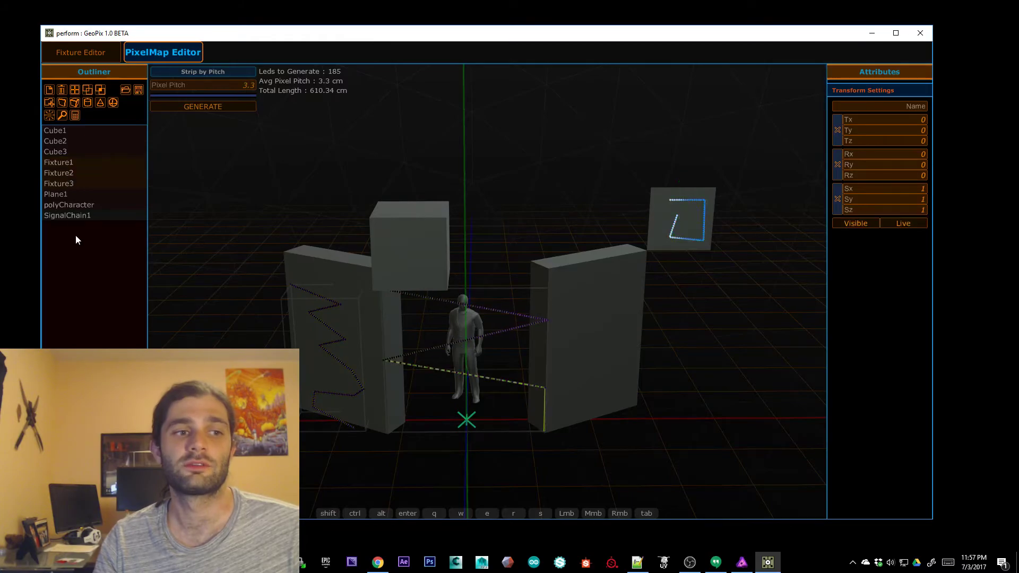
Parent Fixture1, Fixture2 and Fixture3 under SignalChain1, select the chain to highlight its fixtures, and clear the selection
click(71, 161)
drag(78, 203, 80, 206)
click(75, 161)
drag(69, 160, 79, 194)
click(96, 272)
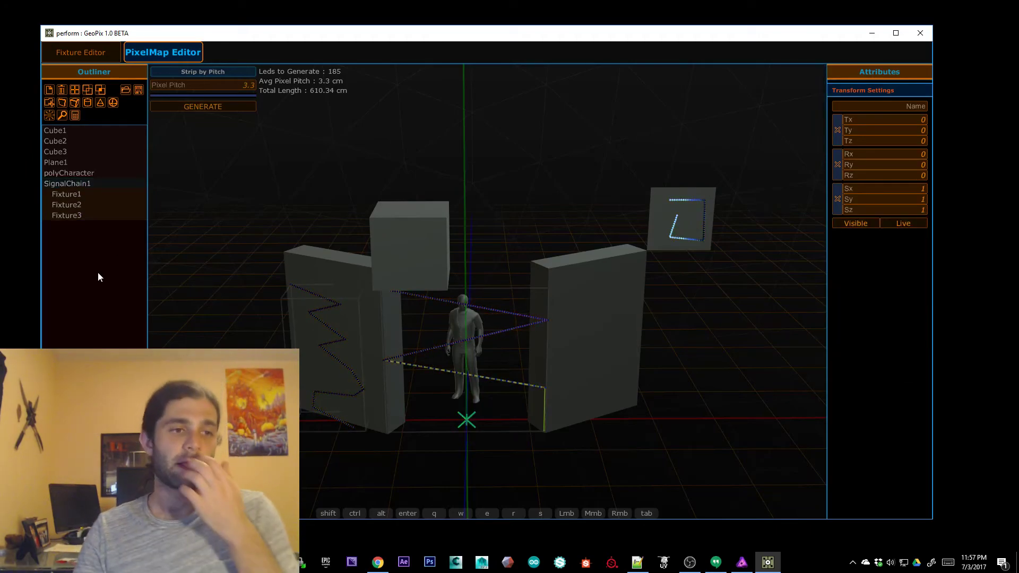
click(82, 186)
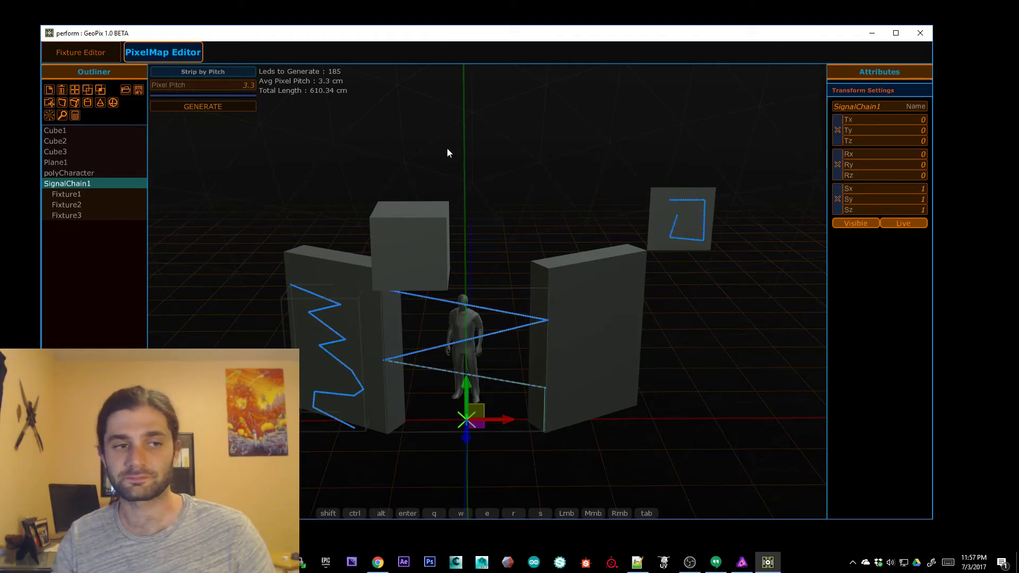
click(71, 262)
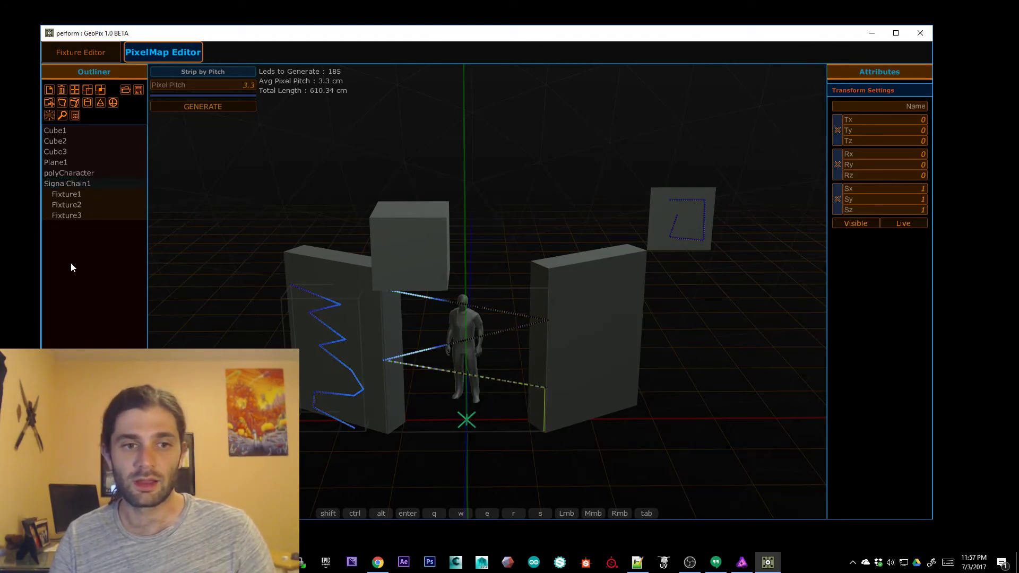
Check the fixtures in SignalChain1, clear the selection and add three more signal chains to the scene
click(57, 182)
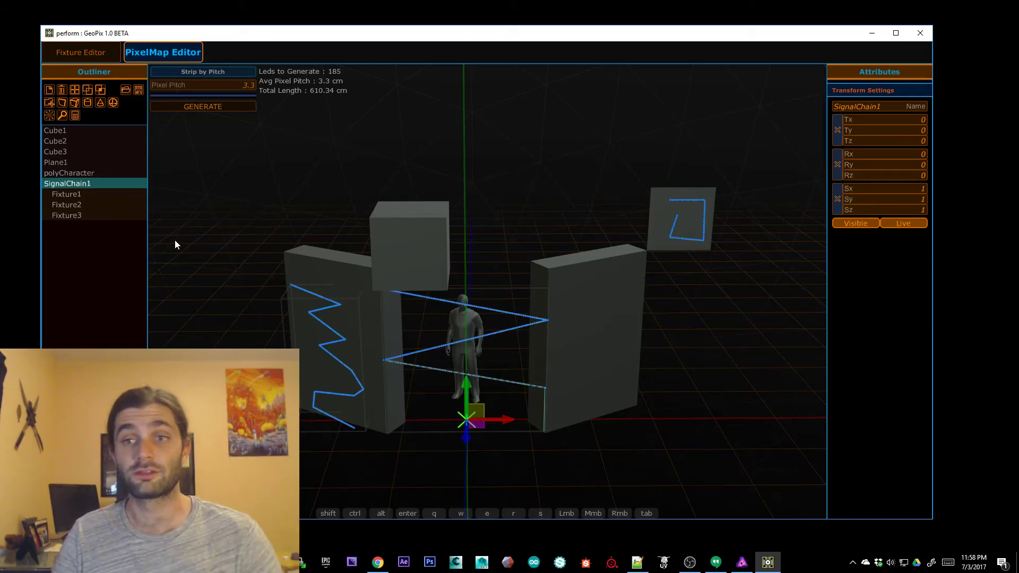
click(94, 250)
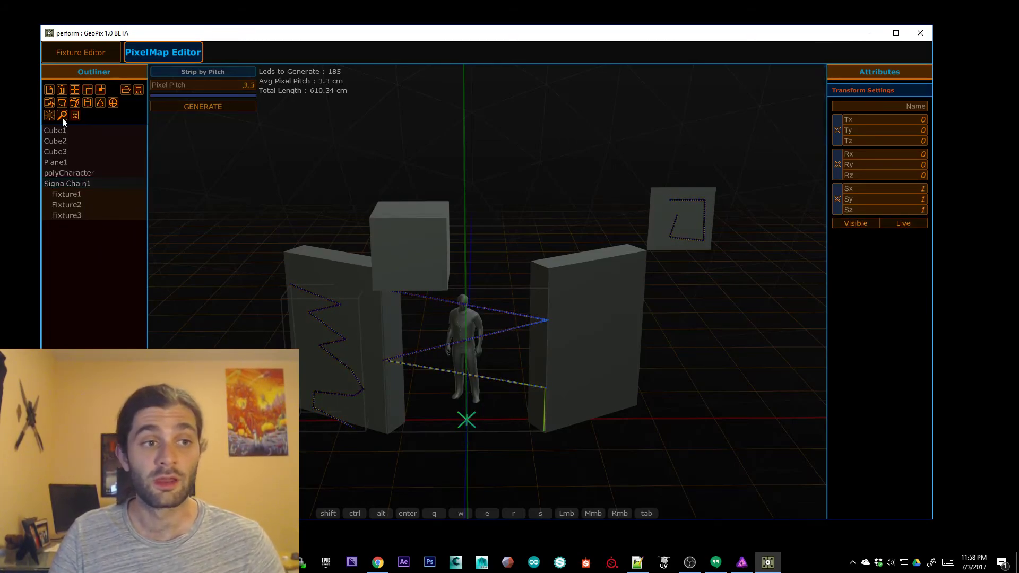
click(62, 117)
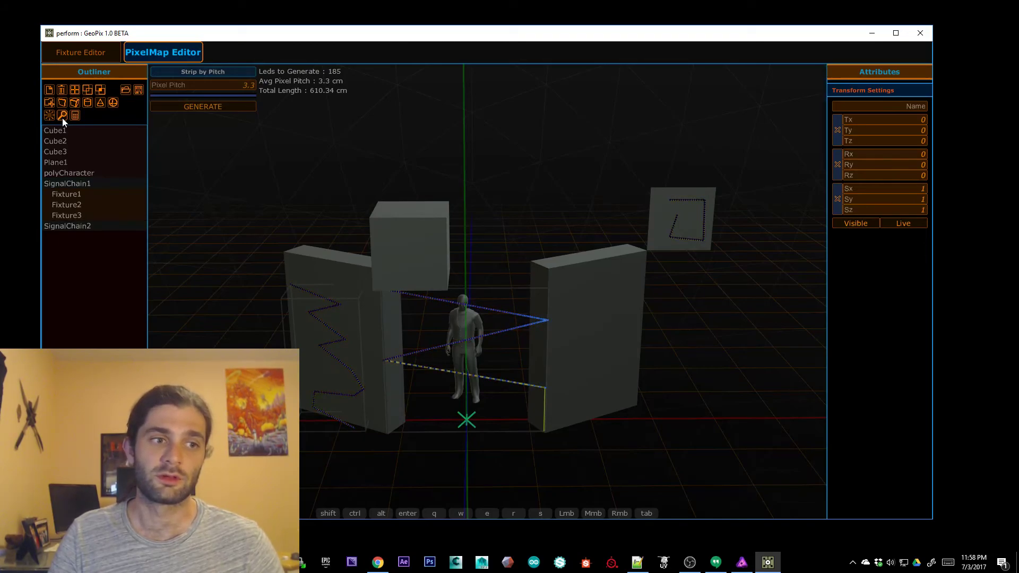
click(62, 118)
click(62, 118)
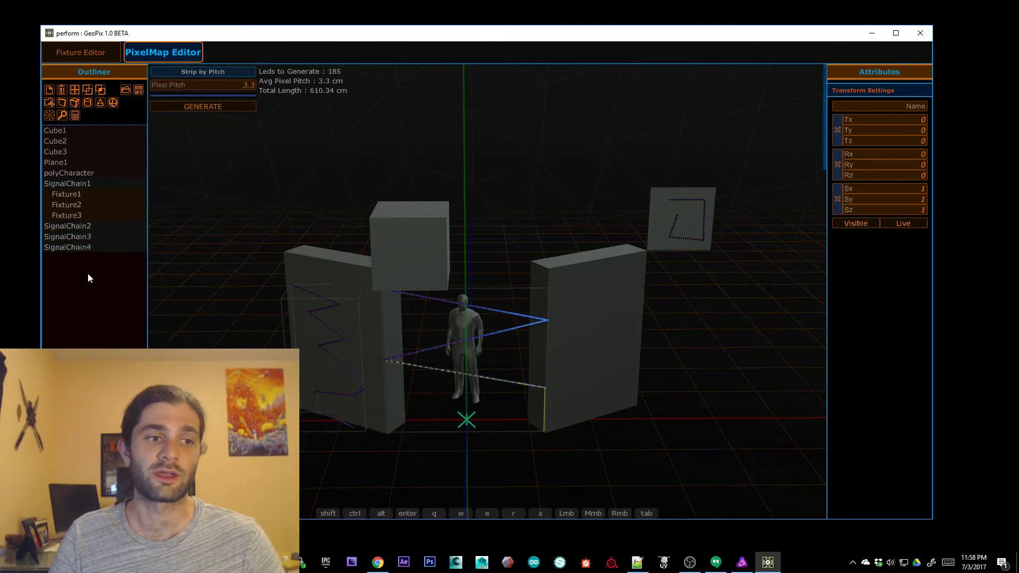
Add a device to the scene, rename it Pixlite4_1, and deselect it
click(75, 117)
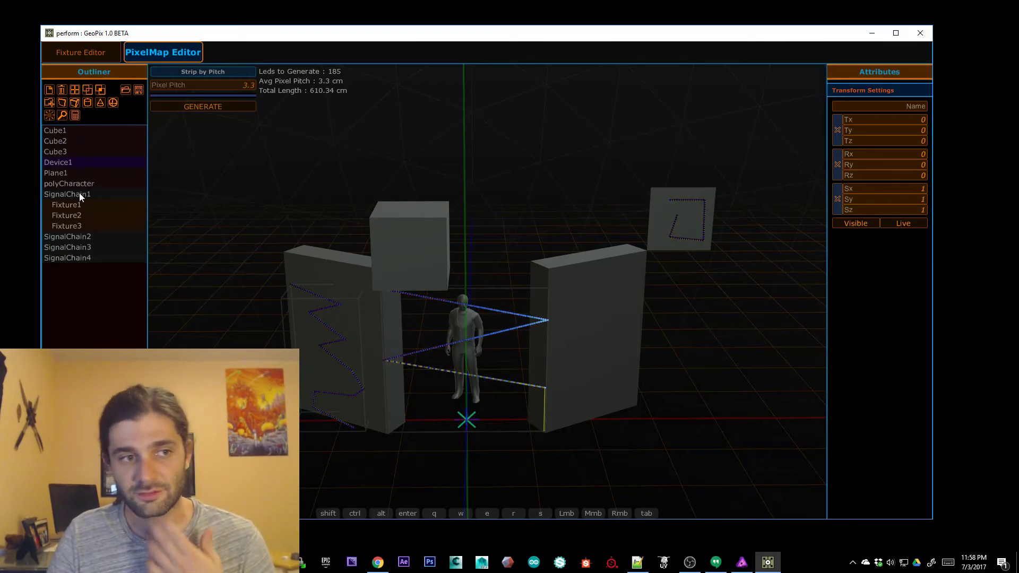
click(77, 161)
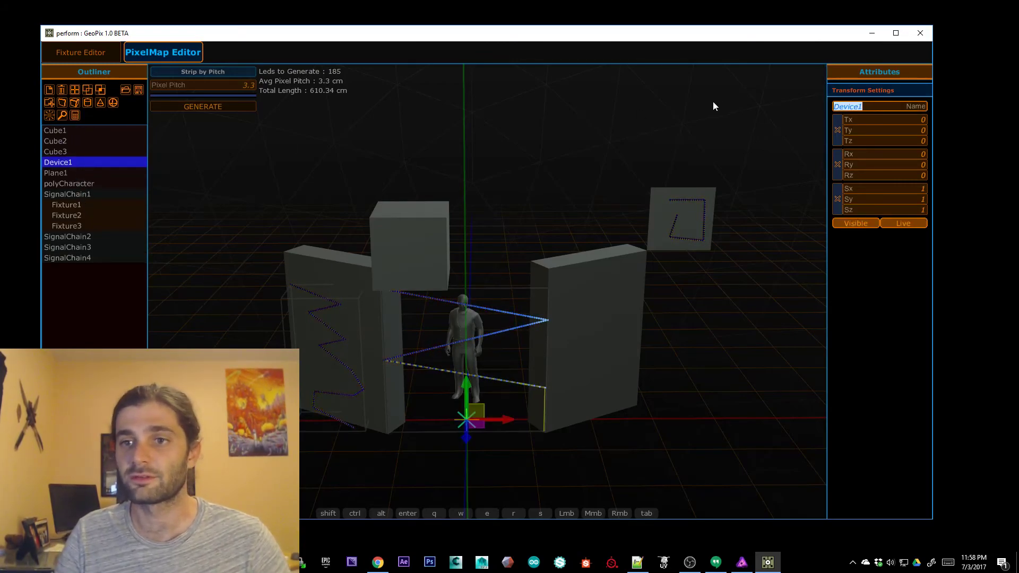
text(Pixlite)
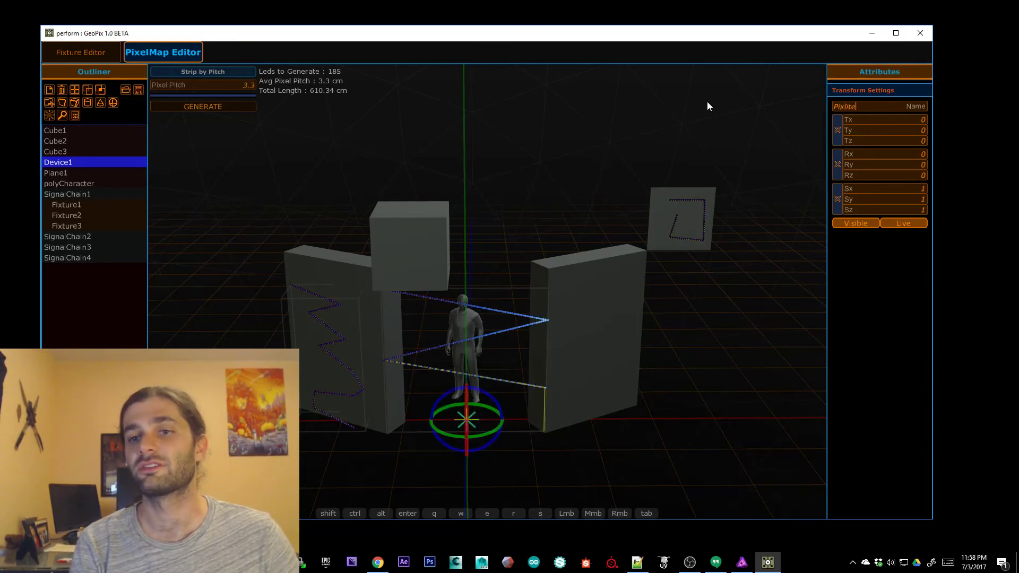
text(4_1)
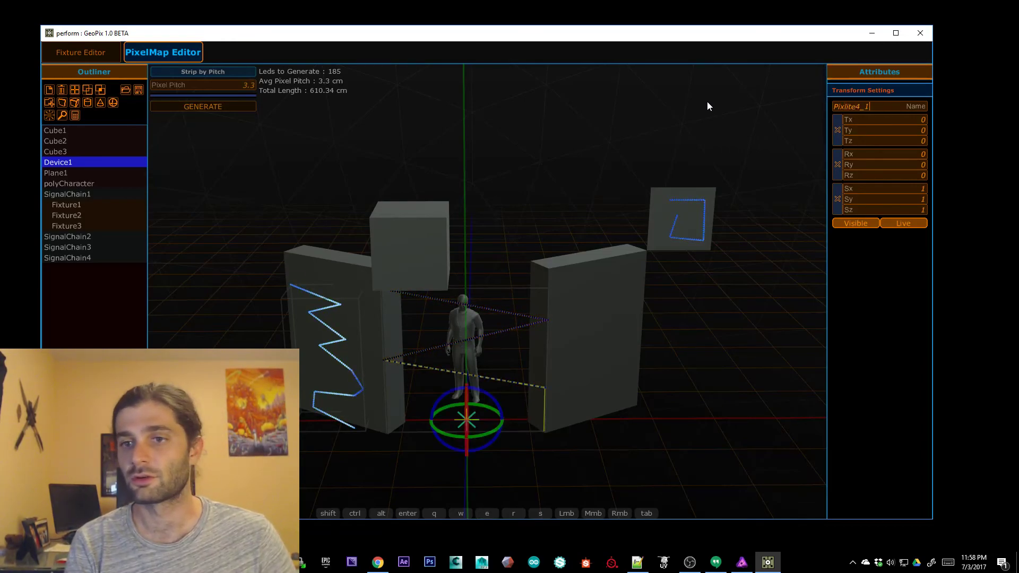
key(Return)
click(116, 298)
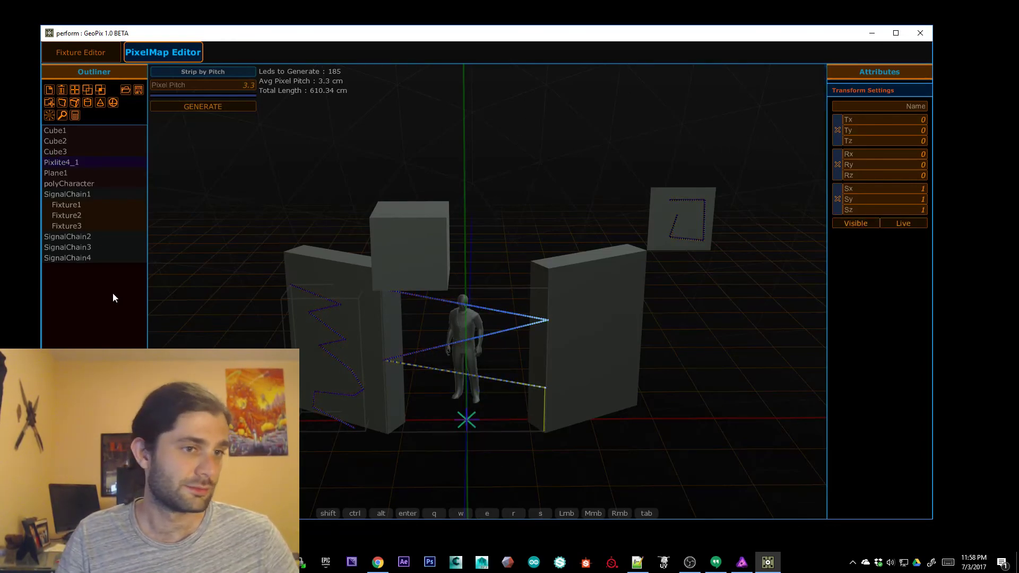
click(91, 194)
shift+click(87, 236)
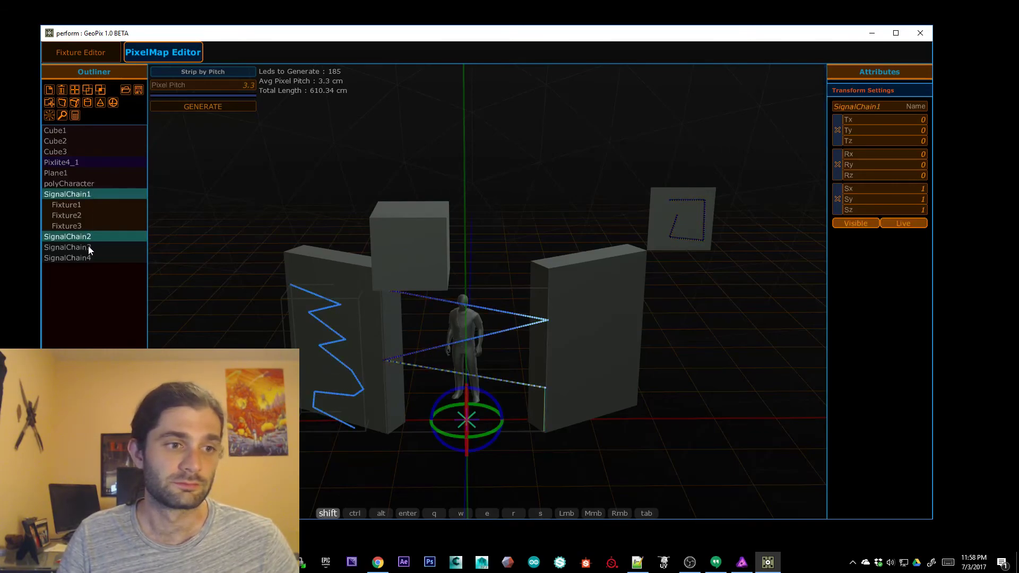
shift+click(89, 247)
shift+click(89, 258)
click(84, 192)
Parent SignalChain1, SignalChain2, SignalChain3 and SignalChain4 one by one under the Pixlite4_1 device
click(96, 194)
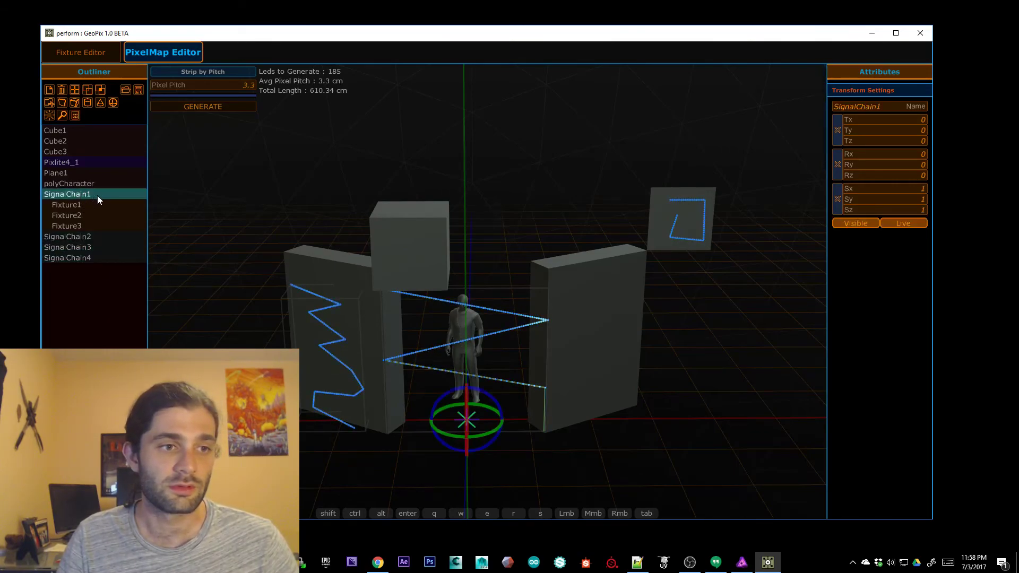
drag(75, 165, 77, 163)
click(76, 236)
click(74, 237)
click(85, 247)
click(90, 258)
drag(89, 258, 71, 163)
click(107, 319)
click(75, 161)
Delete the stage geometry: Cube1, Cube2, Cube3, Plane1 and polyCharacter
click(58, 131)
shift+click(58, 141)
shift+click(56, 151)
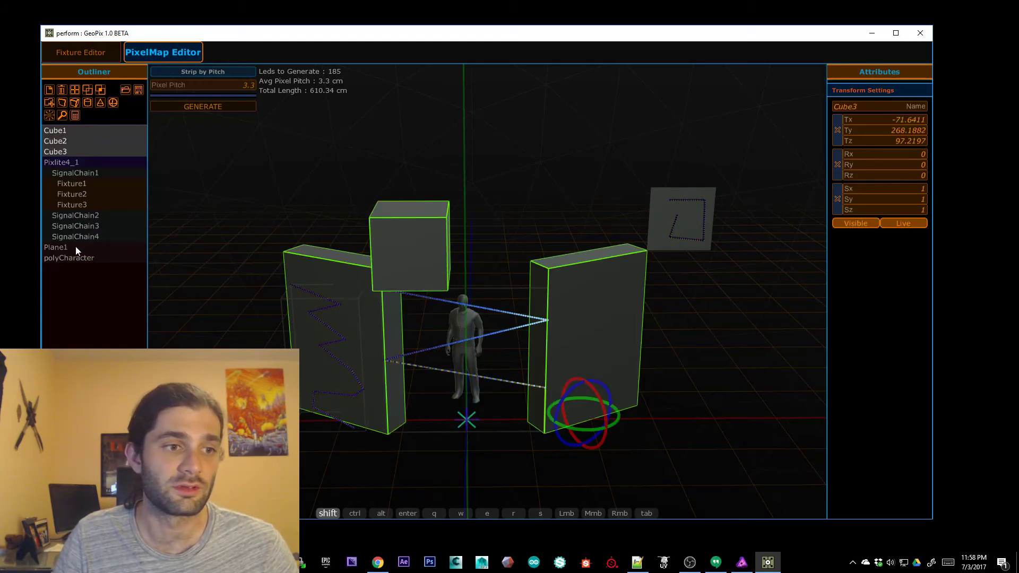
click(60, 91)
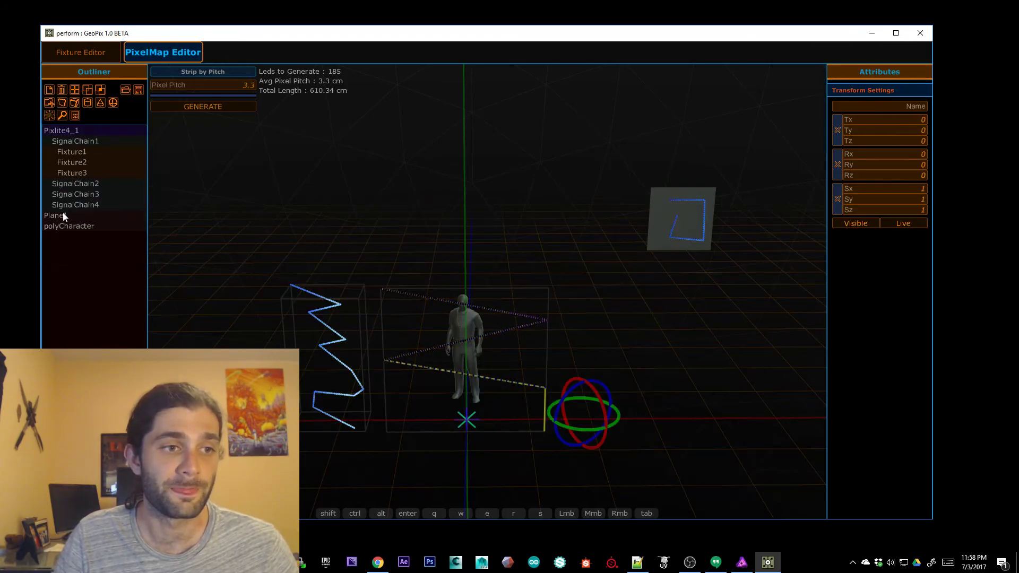
click(63, 215)
shift+click(62, 225)
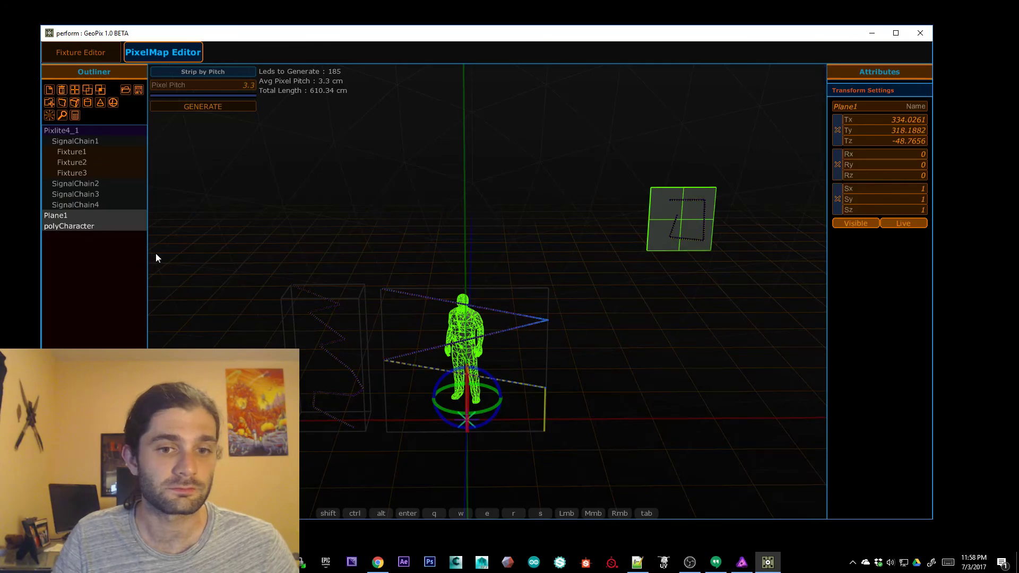
key(Delete)
Examine the remaining fixtures in the viewport and the attributes of Pixlite4_1, SignalChain1 and Fixture1
scroll(391, 372, down, 2)
scroll(390, 372, up, 5)
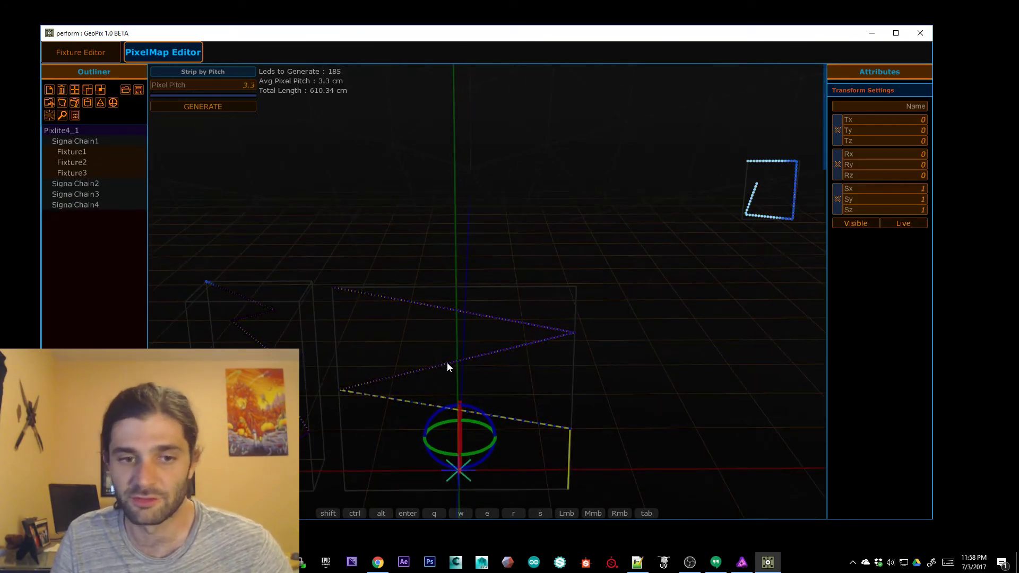
alt+right_drag(445, 239, 445, 199)
alt+middle_drag(298, 207, 336, 227)
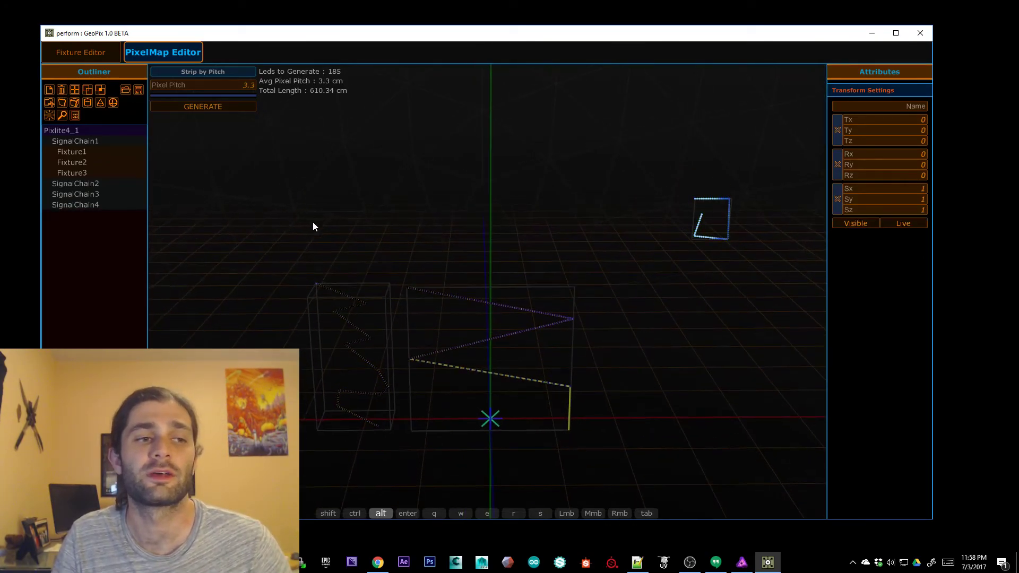
click(58, 131)
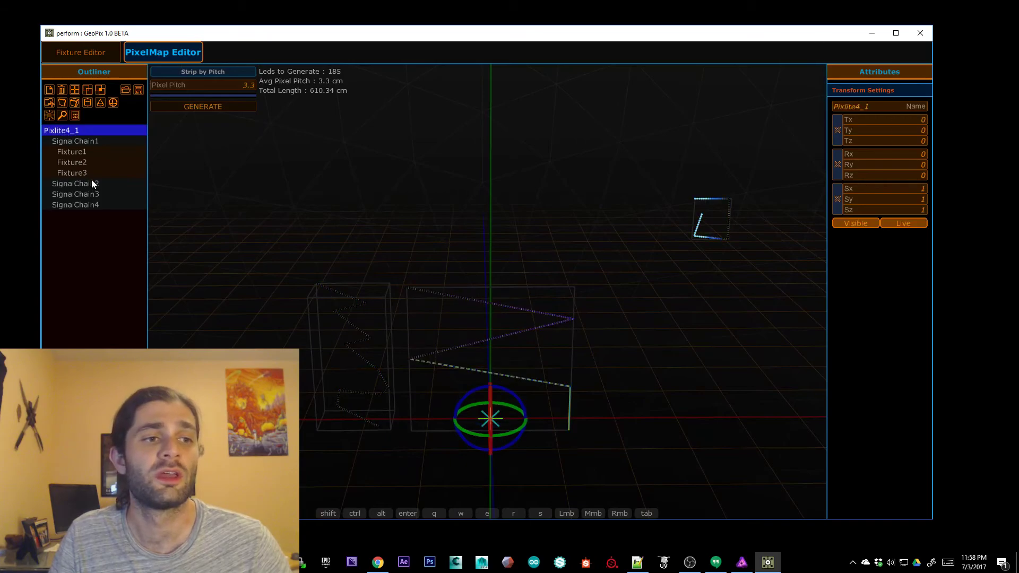
click(113, 250)
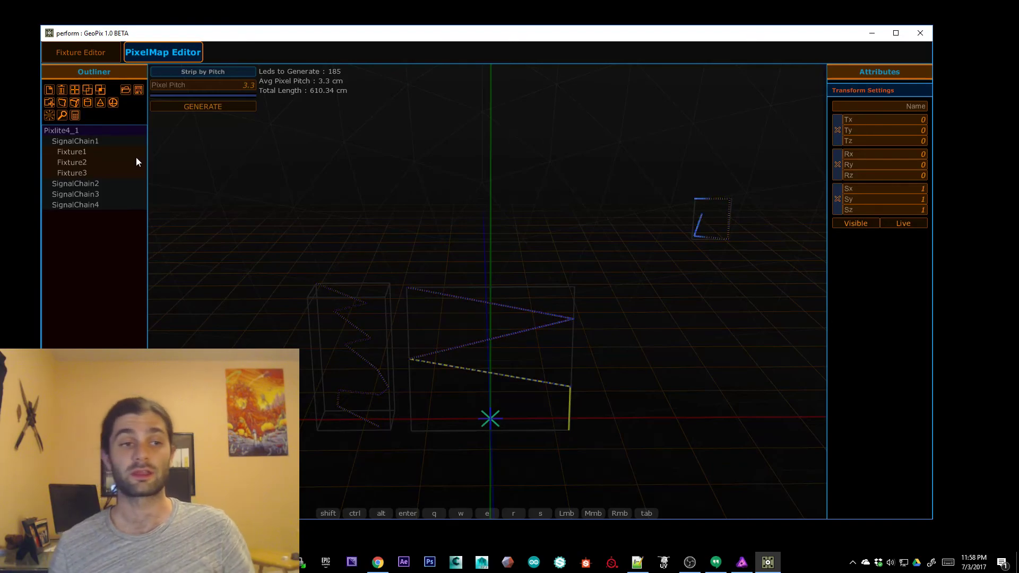
click(76, 131)
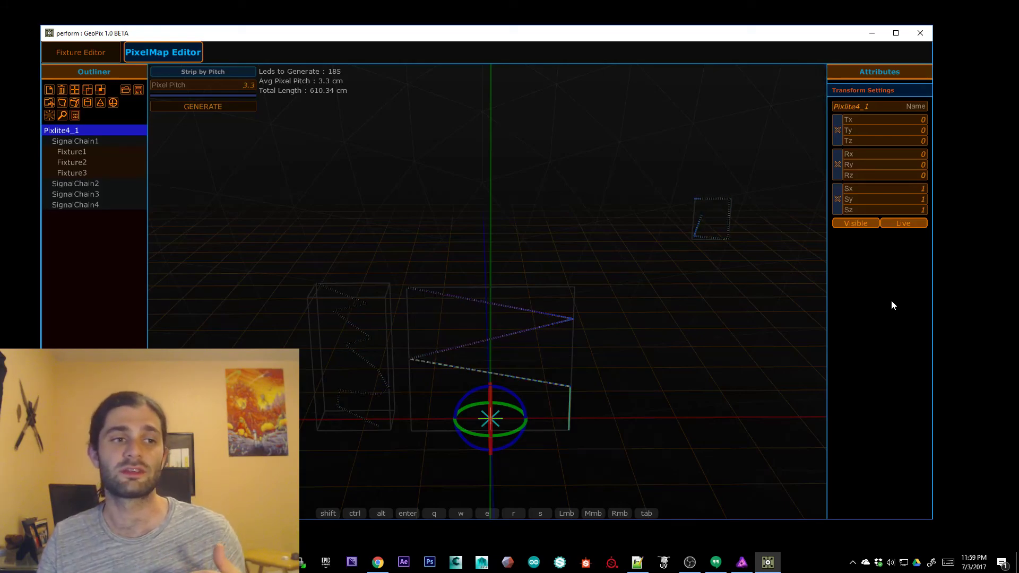
click(84, 141)
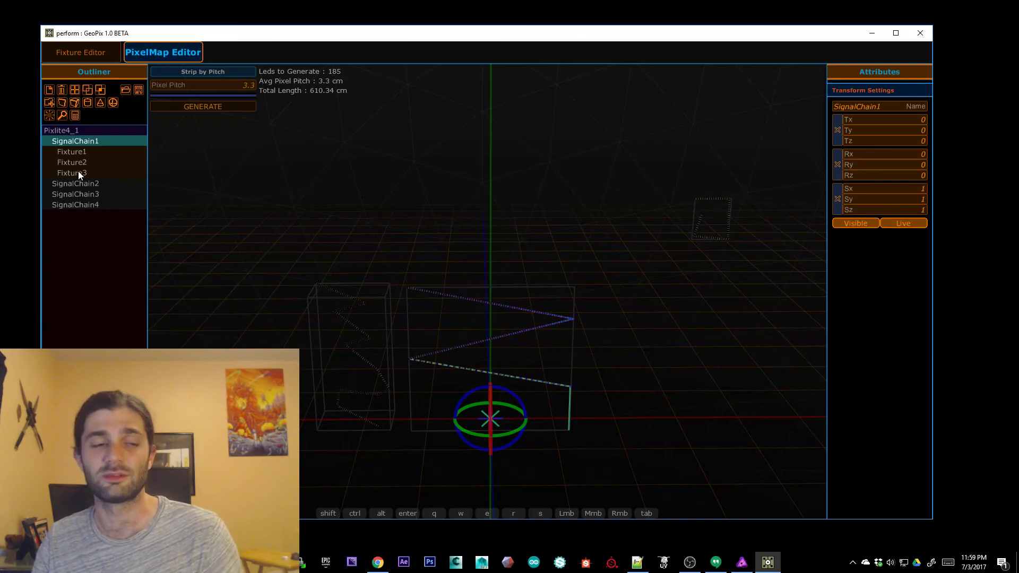
click(74, 151)
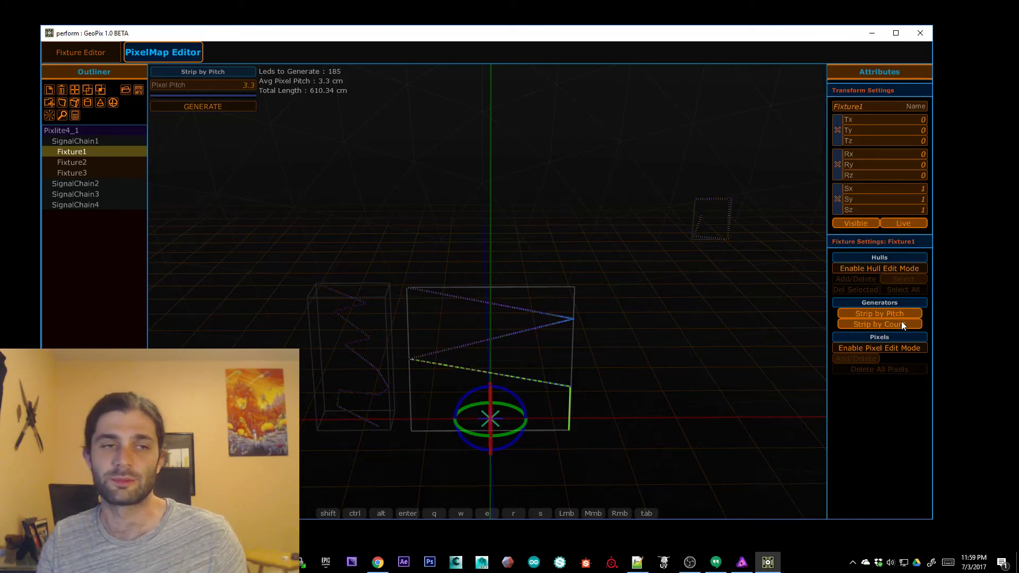
click(62, 130)
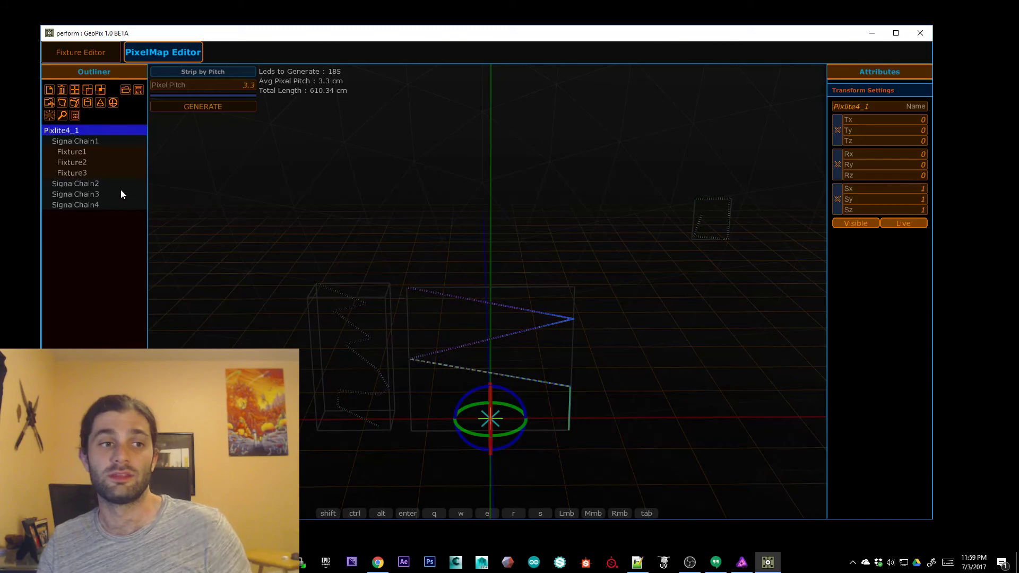
click(94, 226)
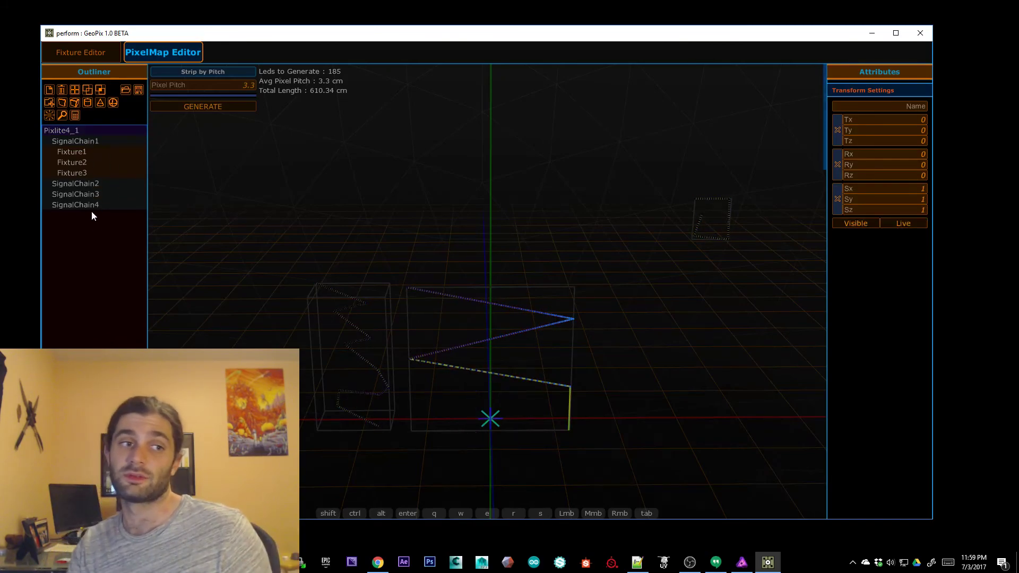
Add three new fixtures, parenting the first under SignalChain2 and the other two under SignalChain3
click(51, 115)
drag(64, 131, 82, 194)
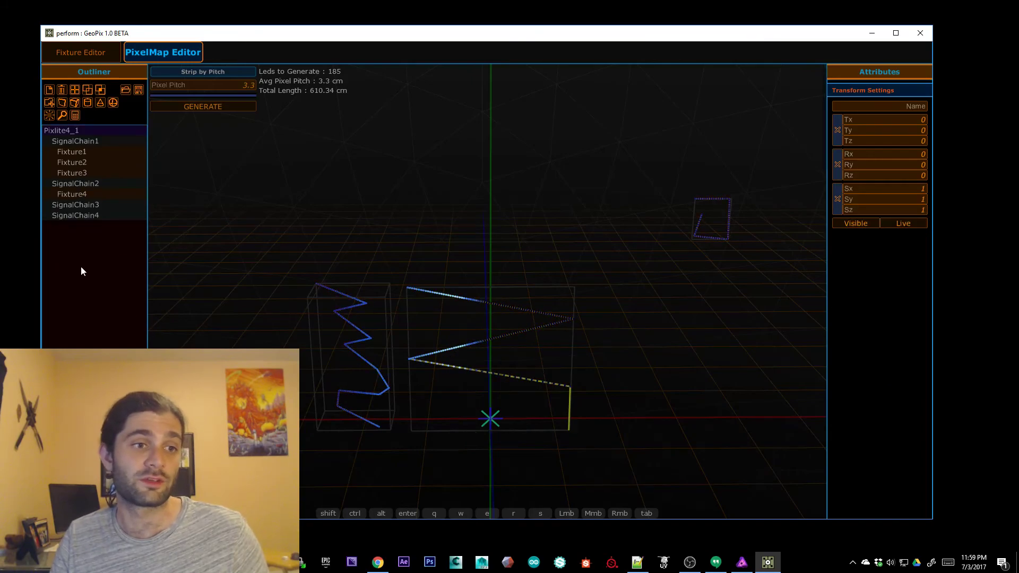
click(49, 115)
drag(74, 134, 85, 216)
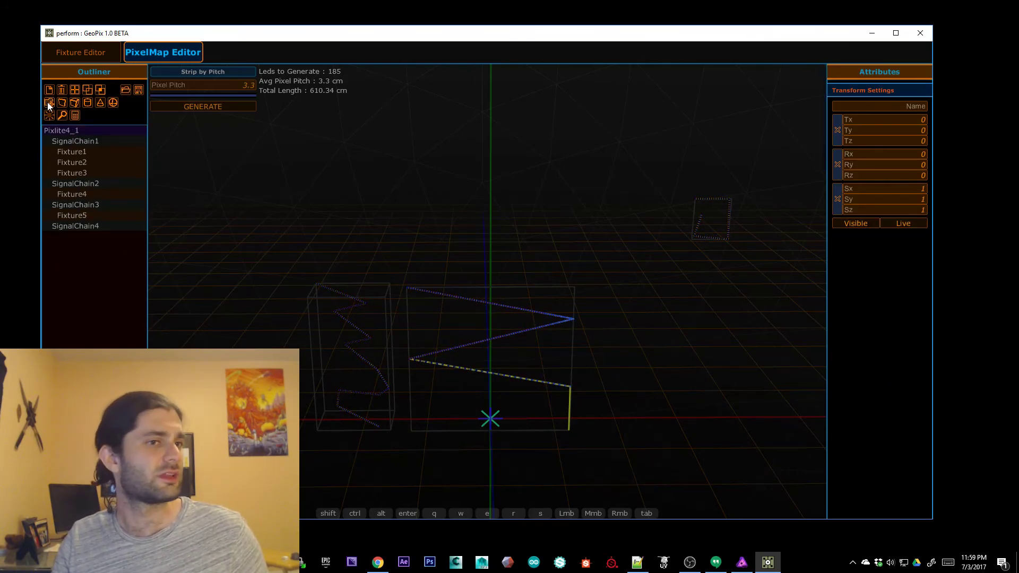
click(50, 116)
drag(78, 130, 88, 214)
Rename the two fixtures under SignalChain3: Fixture5 as tableLeds1 and Fixture6 as tableLeds2
click(75, 215)
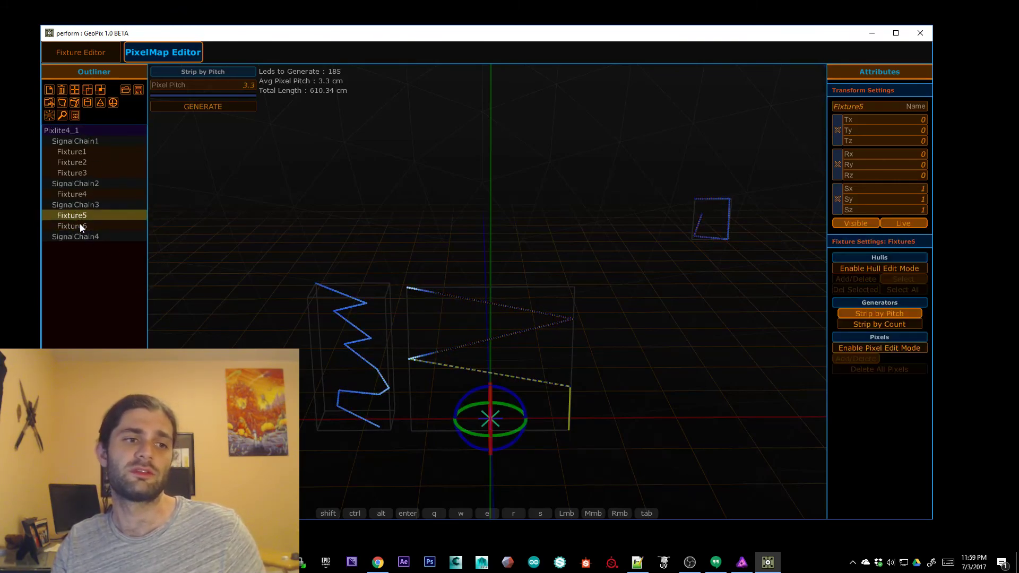
double_click(884, 106)
text(tabl)
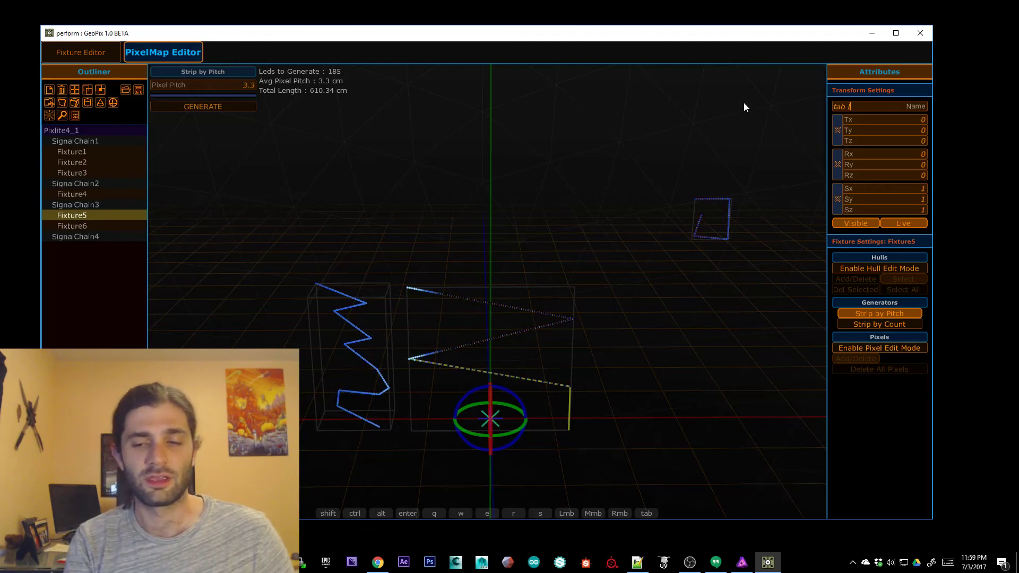
text(eLeds1)
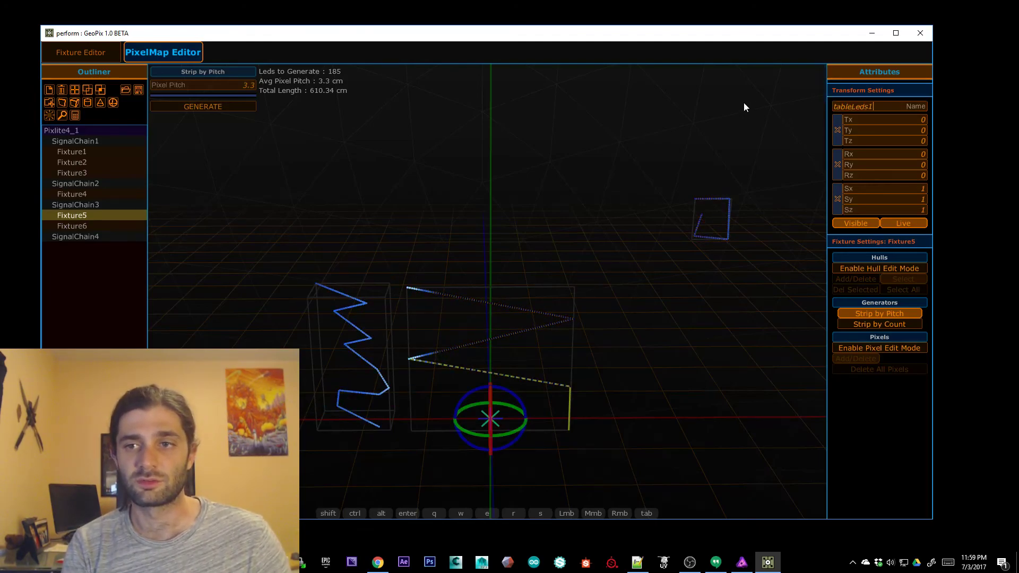
key(Return)
click(74, 215)
double_click(888, 106)
text(tableLeds2)
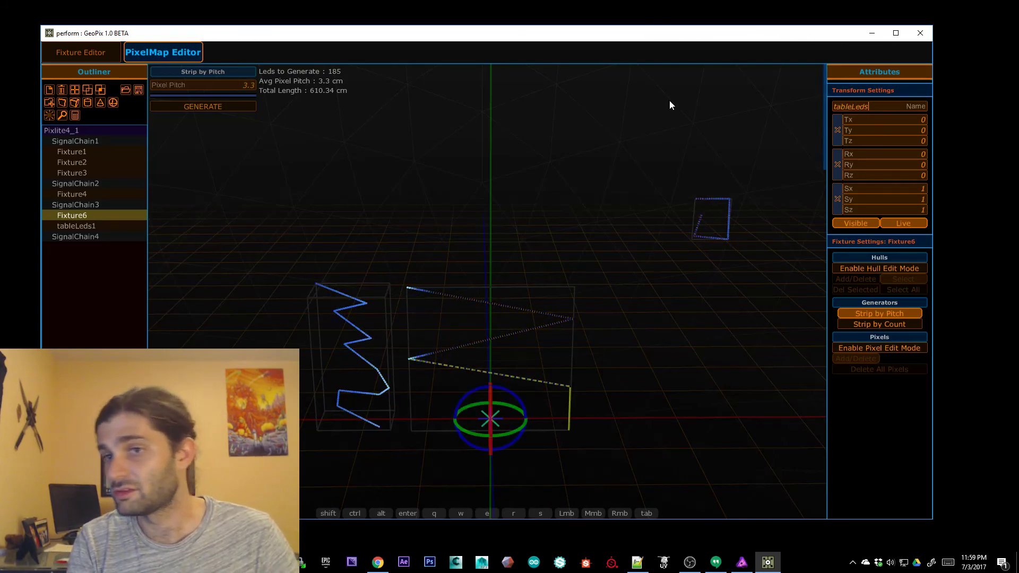
key(Return)
Rename Fixture4 under SignalChain2 as celilingStrin1
click(78, 193)
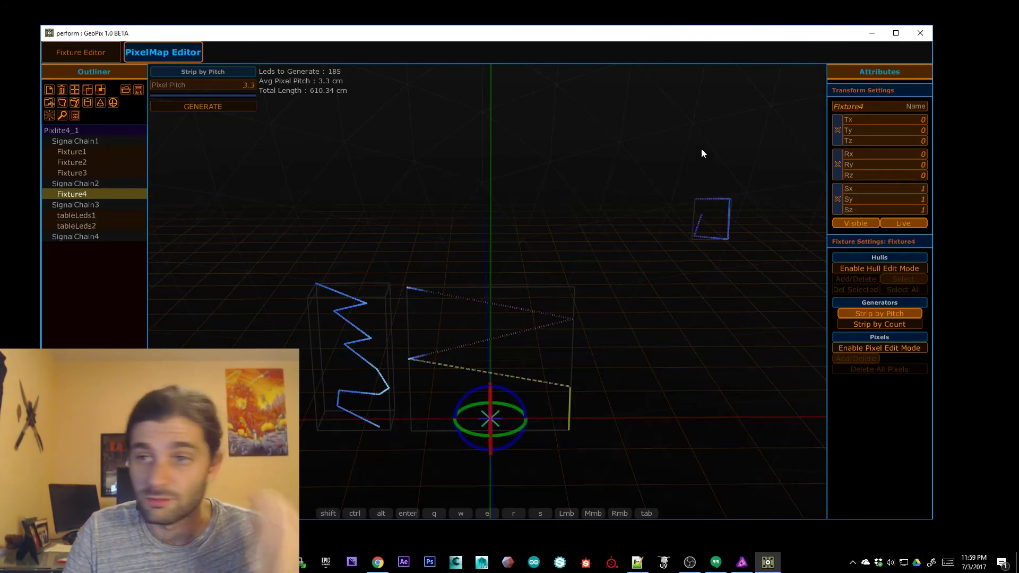
double_click(874, 104)
text(celi)
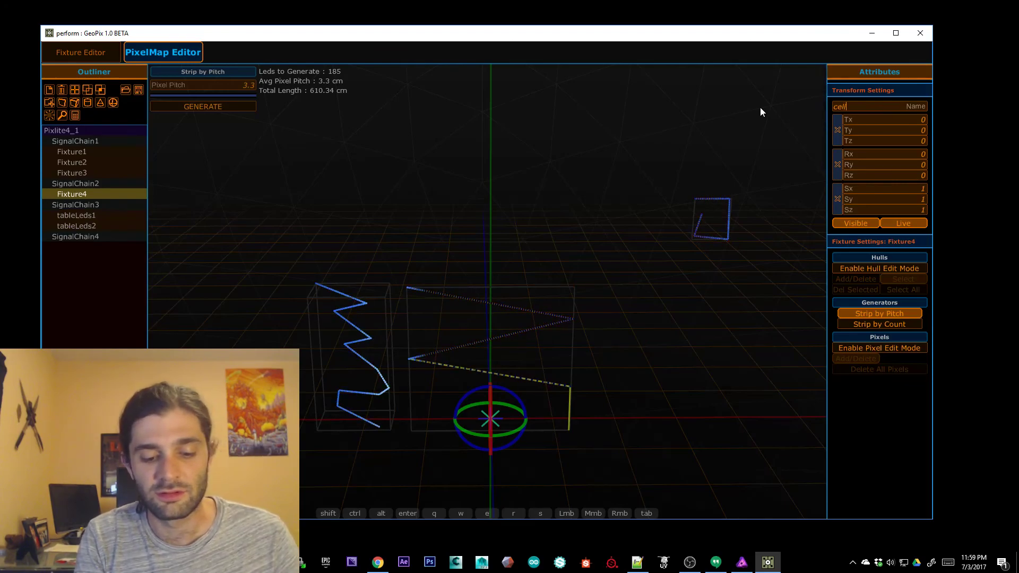
text(lingStrin1)
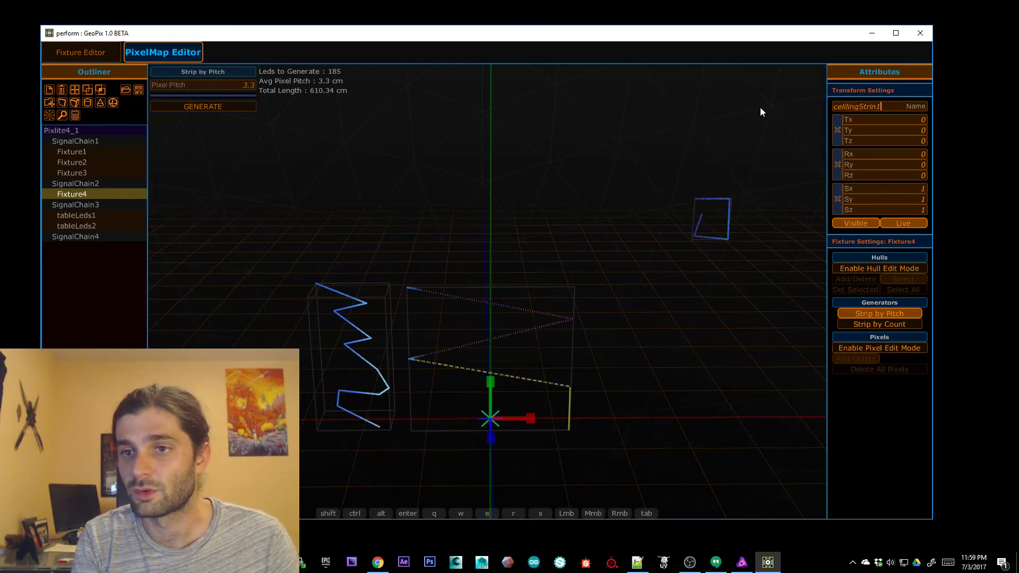
key(Return)
Rename Fixture1 under SignalChain1 as floorStrip1
click(71, 151)
double_click(874, 106)
text(floorStrip1)
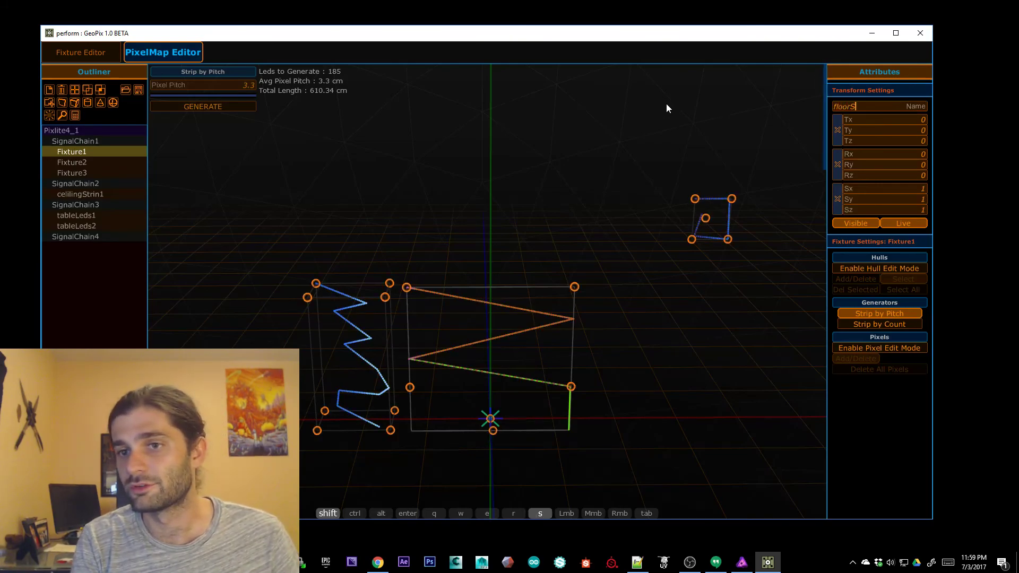
key(Return)
Rename the other two fixtures under SignalChain1: Fixture2 as FloorStrip2 and Fixture3 as FloorStrip3
click(72, 152)
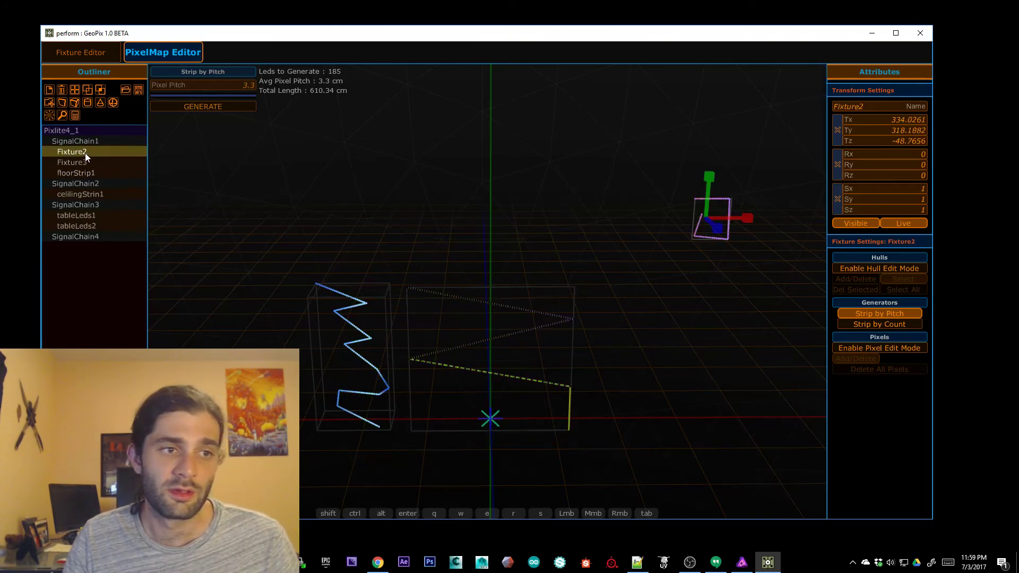
double_click(861, 107)
text(FloorStrip2)
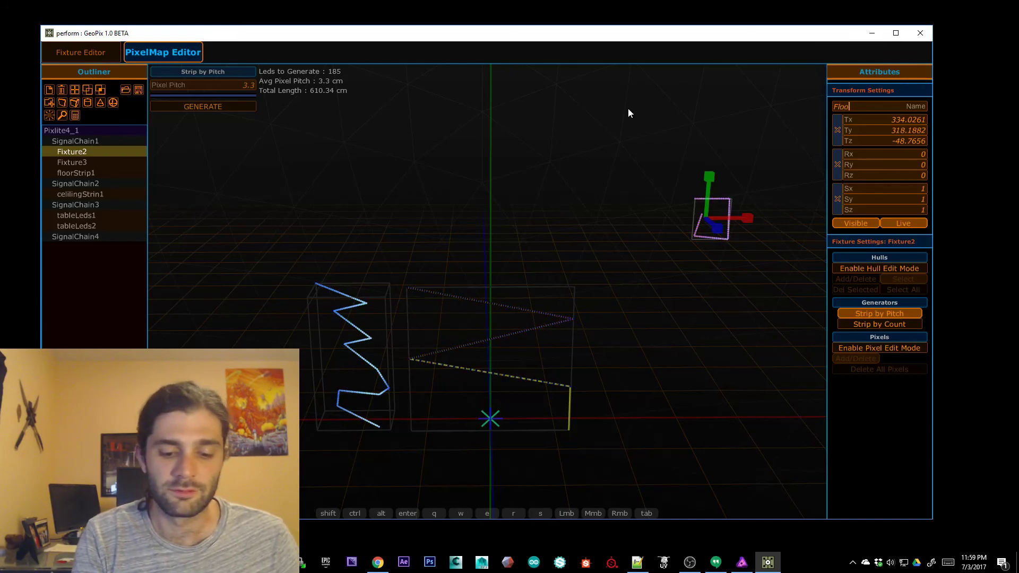
key(Return)
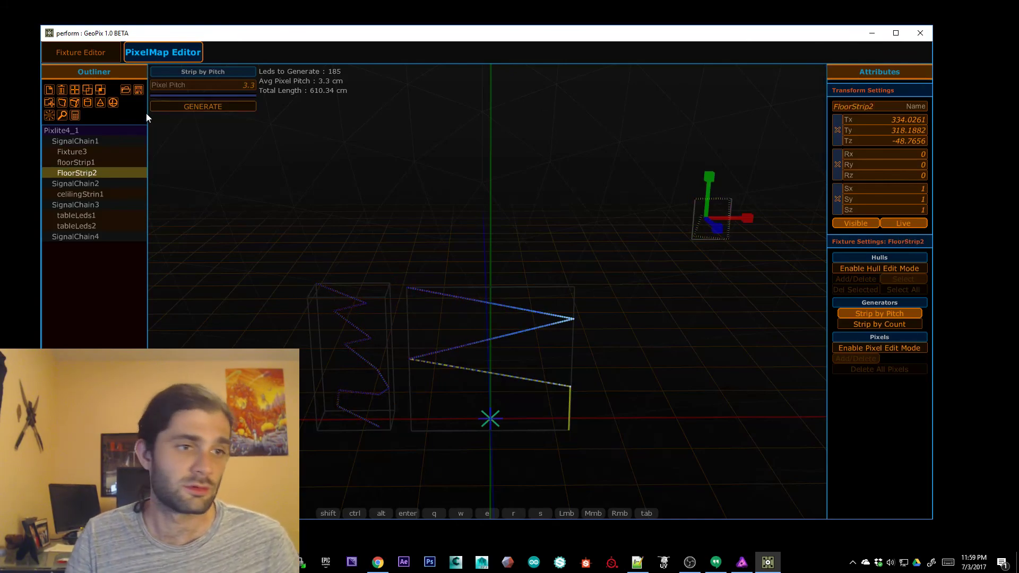
click(74, 152)
double_click(855, 107)
text(FloorStrip3)
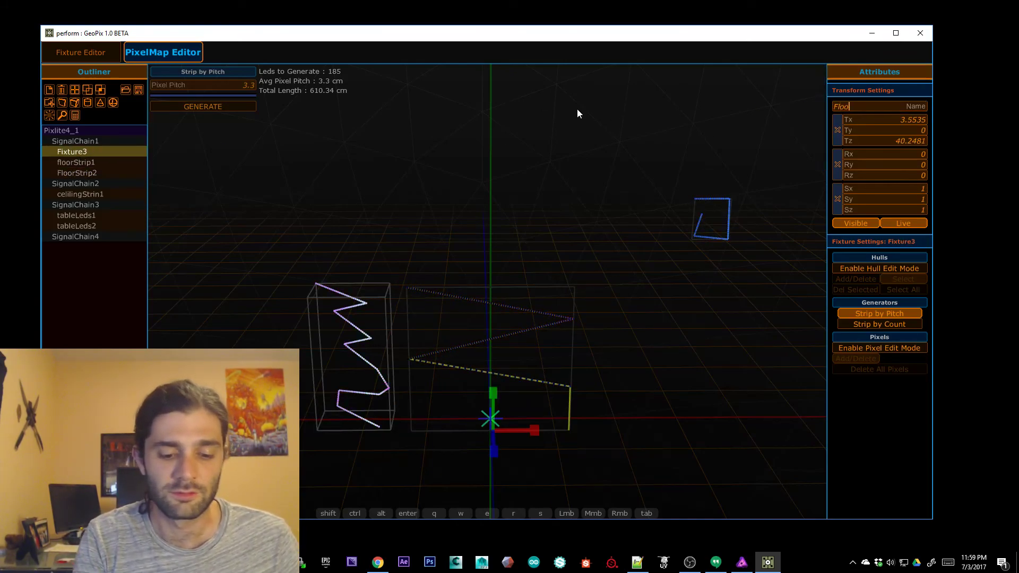
key(Return)
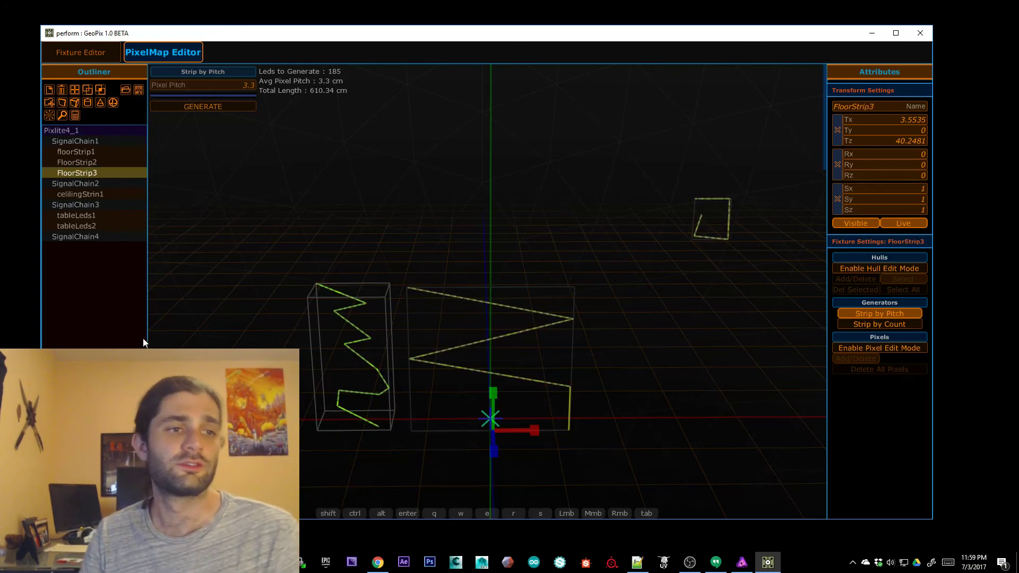
Review the signal chains in the hierarchy and the three floor strip fixtures under SignalChain1
click(126, 302)
click(87, 142)
click(101, 267)
click(91, 206)
click(97, 236)
click(97, 183)
click(97, 151)
click(98, 162)
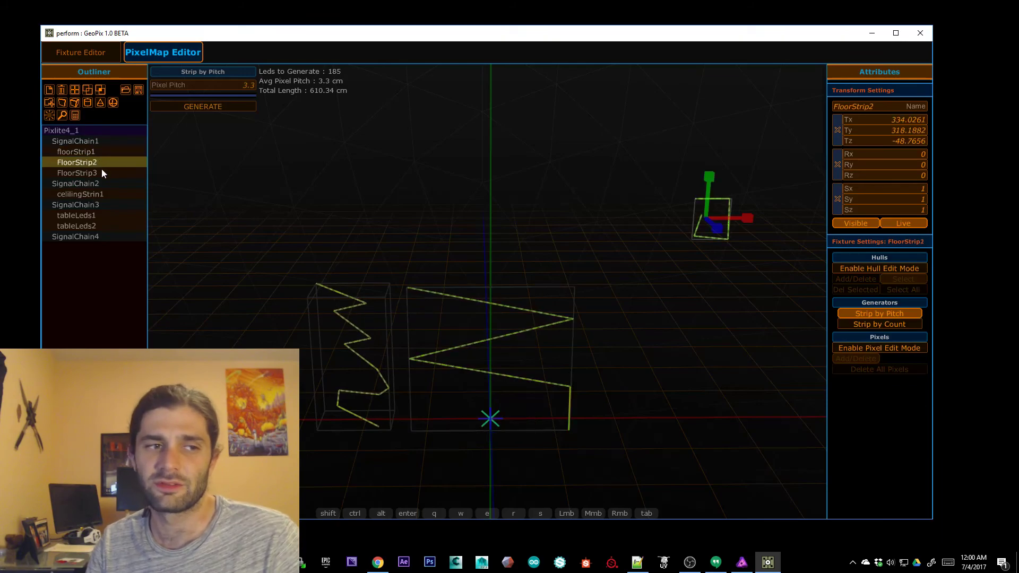
click(100, 173)
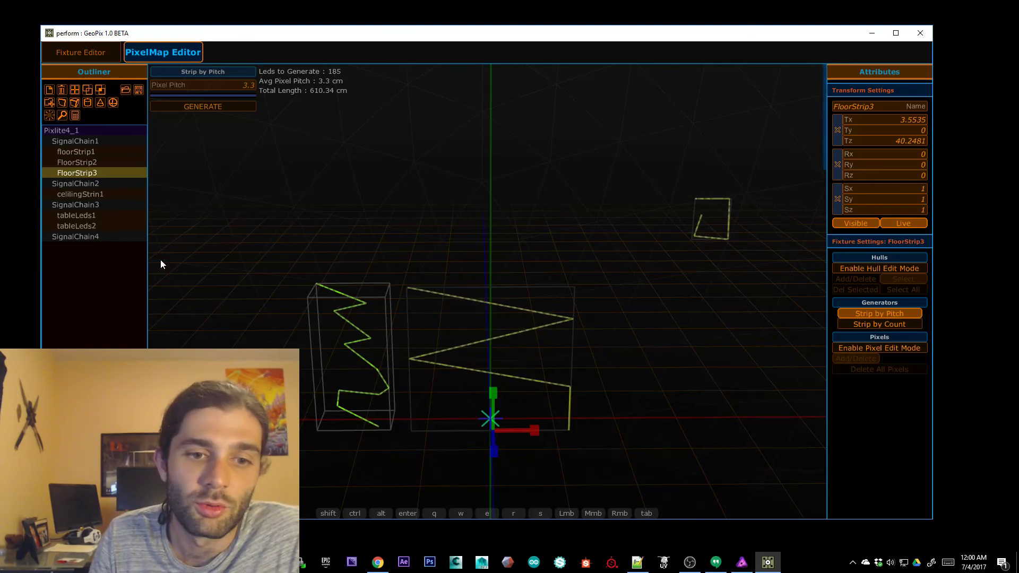
scroll(396, 359, up, 5)
scroll(398, 359, down, 5)
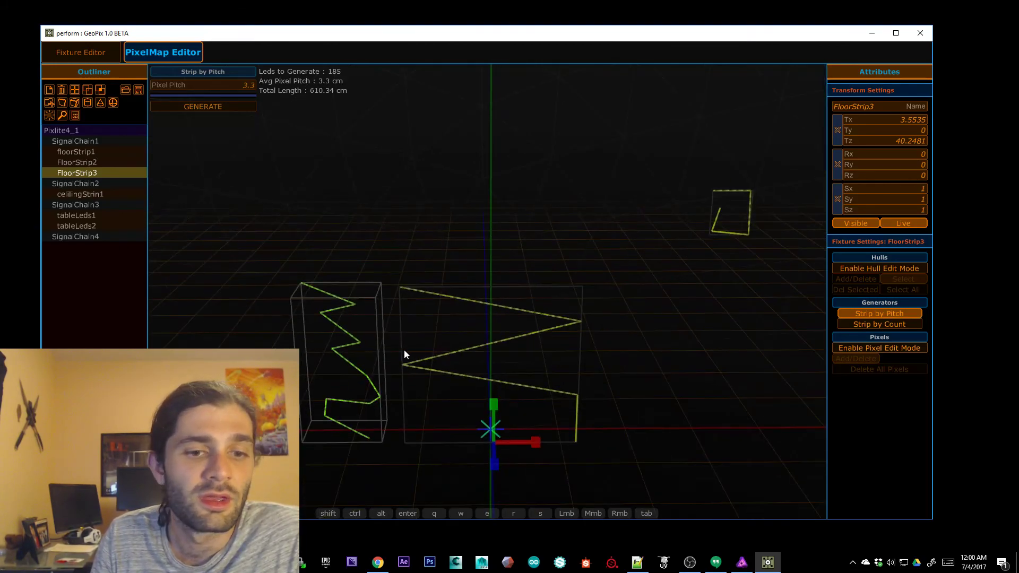
click(425, 254)
mouse_move(817, 96)
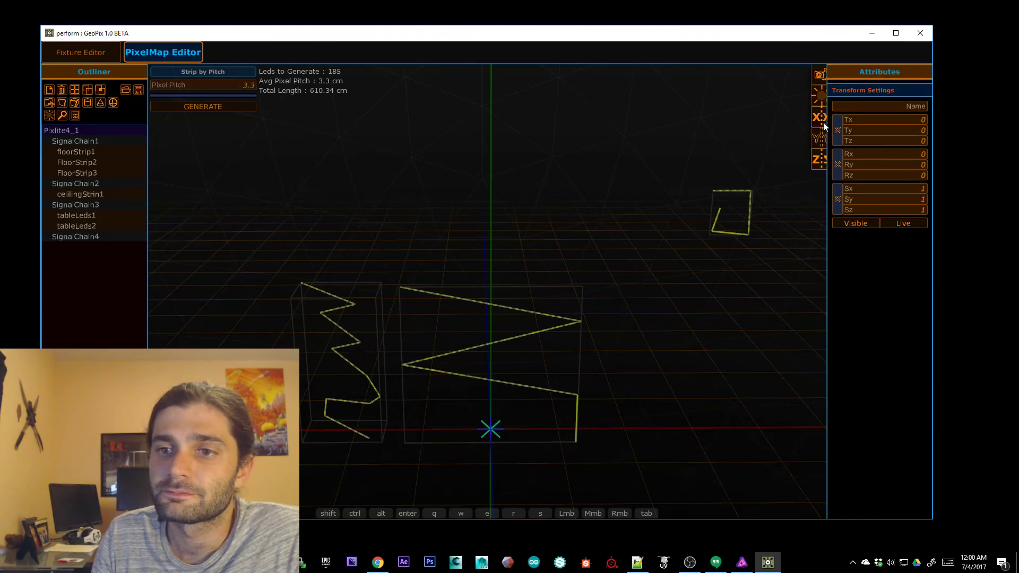
click(817, 99)
click(818, 98)
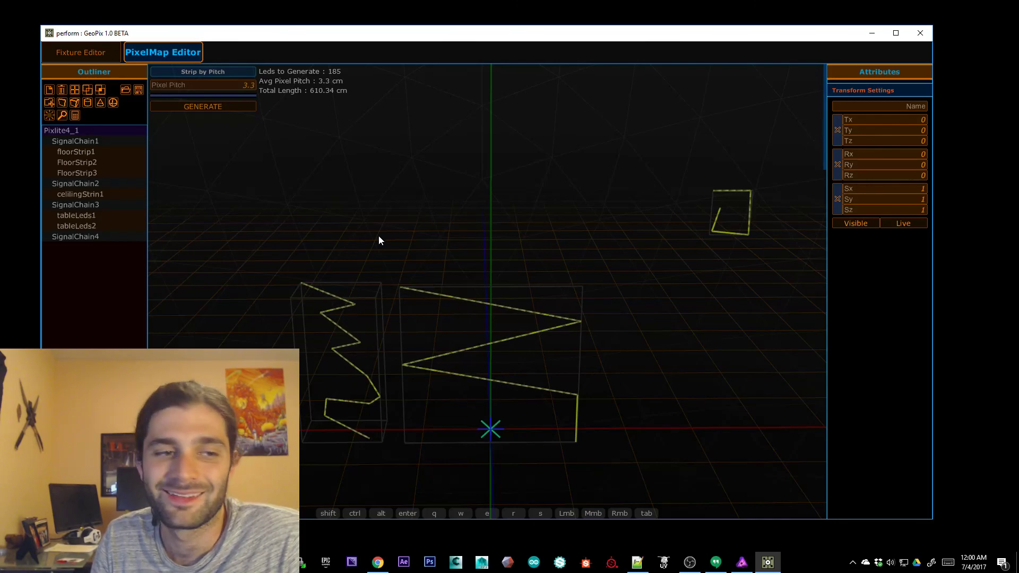
alt+right_drag(359, 258, 532, 228)
alt+drag(531, 229, 414, 287)
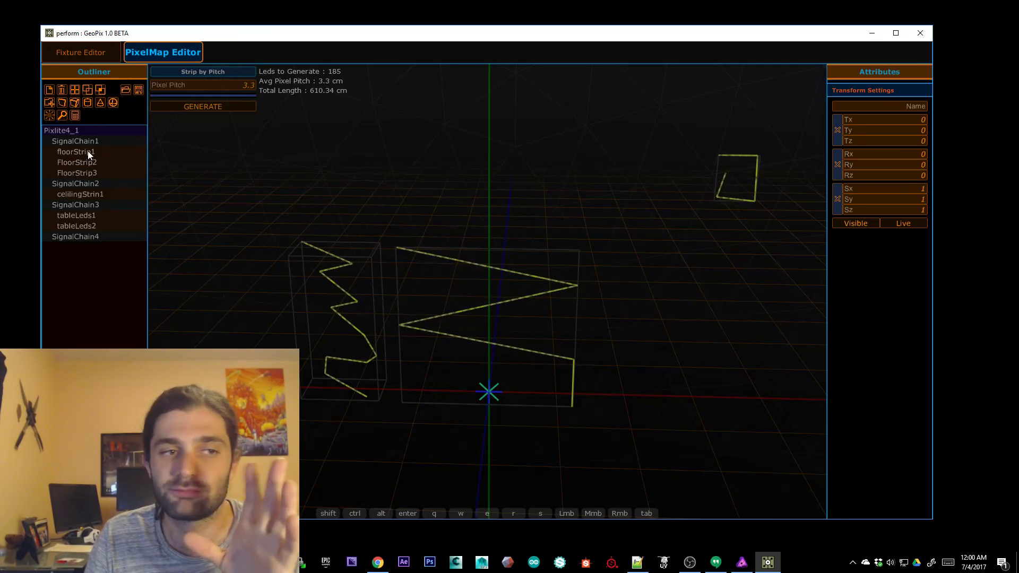
Examine the hierarchy from the Pixlite4_1 device through its four signal chains to the order of the floor strips in SignalChain1
click(71, 130)
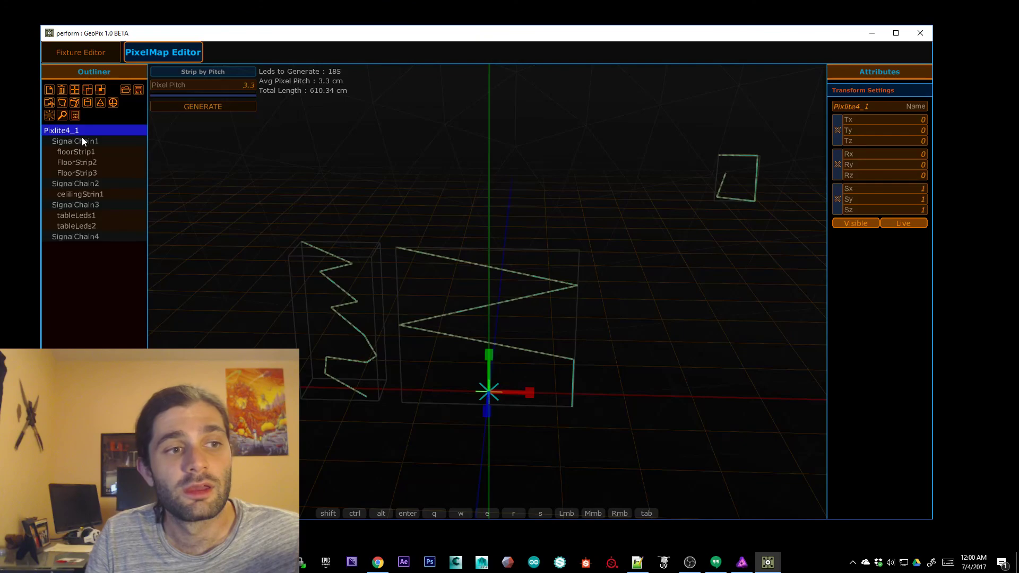
click(87, 141)
click(99, 183)
click(95, 205)
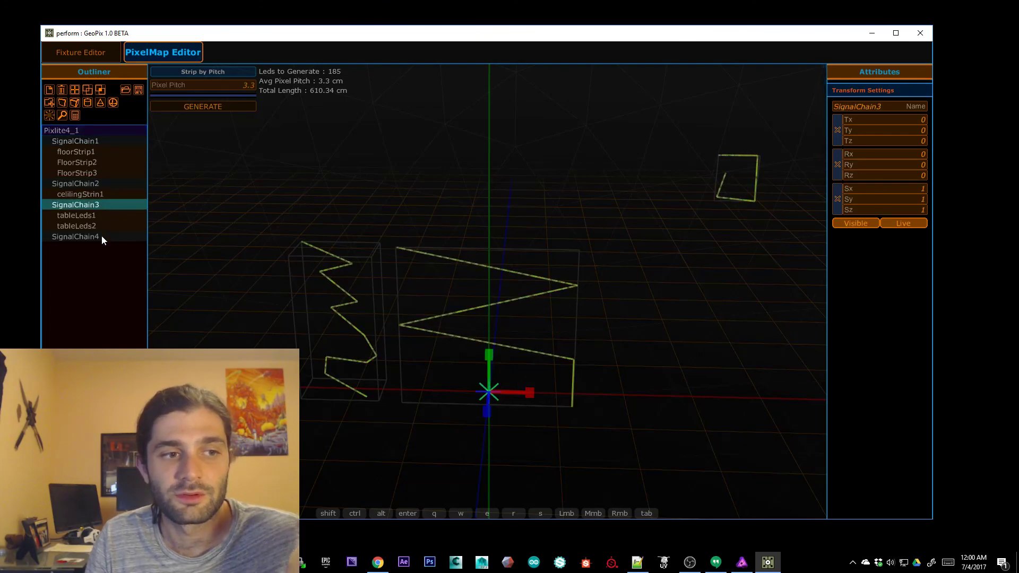
click(101, 235)
click(98, 162)
click(98, 172)
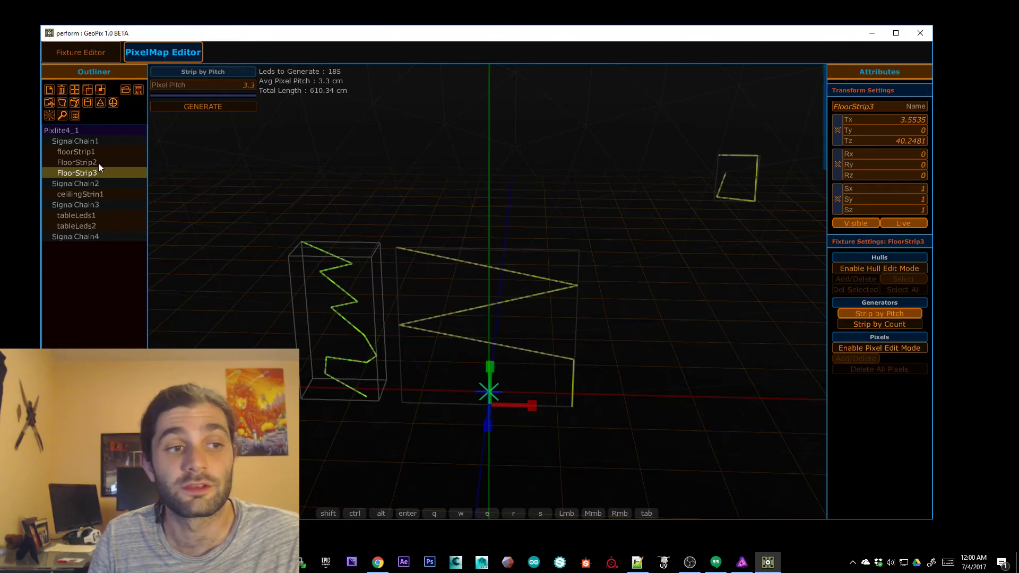
click(94, 153)
click(94, 162)
click(95, 171)
click(96, 152)
click(99, 162)
click(101, 173)
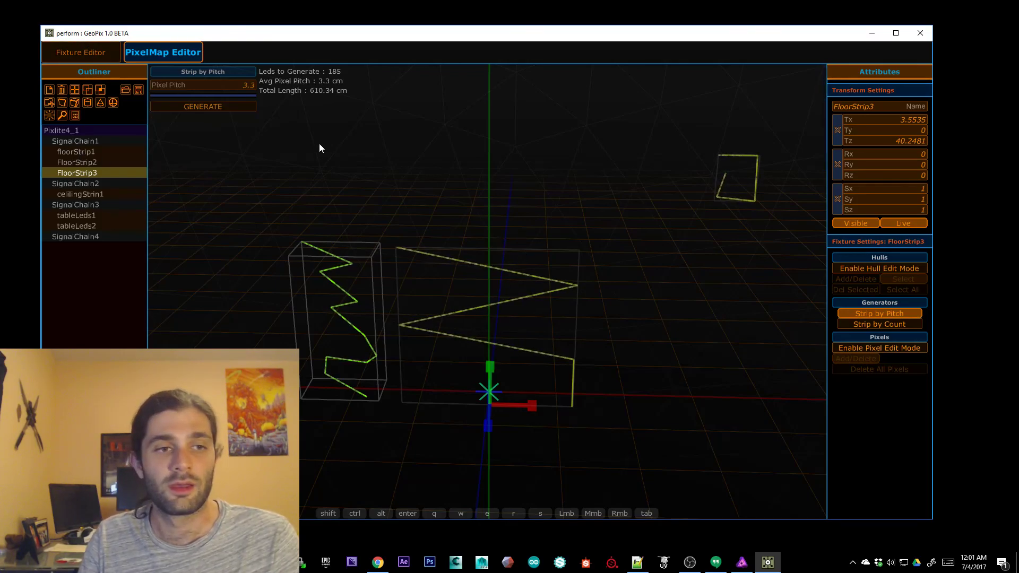
alt+drag(451, 190, 520, 215)
mouse_move(520, 213)
alt+right_down()
mouse_move(485, 227)
mouse_move(531, 223)
alt+right_up()
alt+drag(531, 223, 541, 214)
alt+right_drag(542, 214, 547, 253)
alt+scroll(547, 253, down, 3)
alt+drag(603, 263, 552, 274)
alt+scroll(603, 260, up, 2)
alt+scroll(591, 249, down, 1)
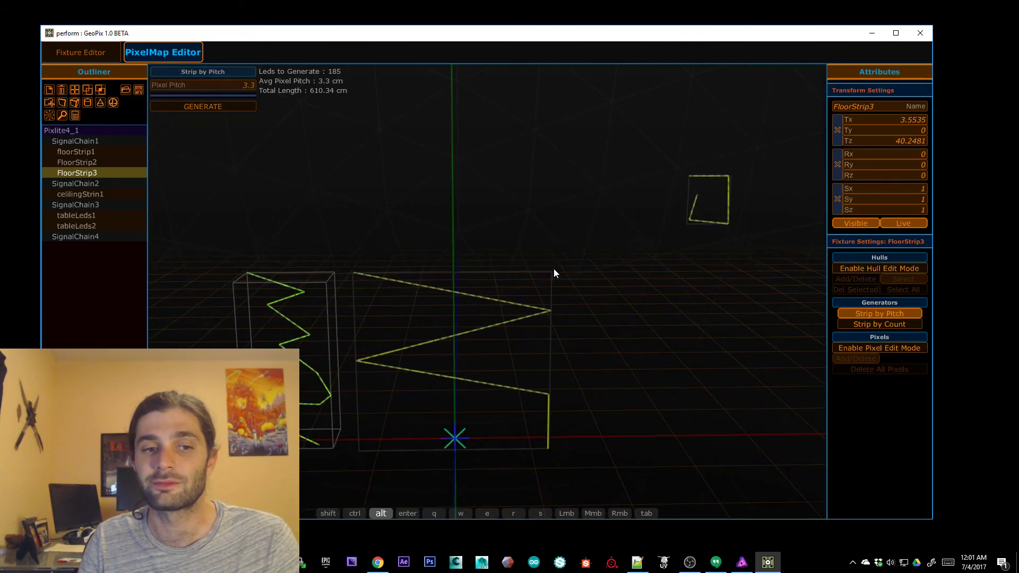